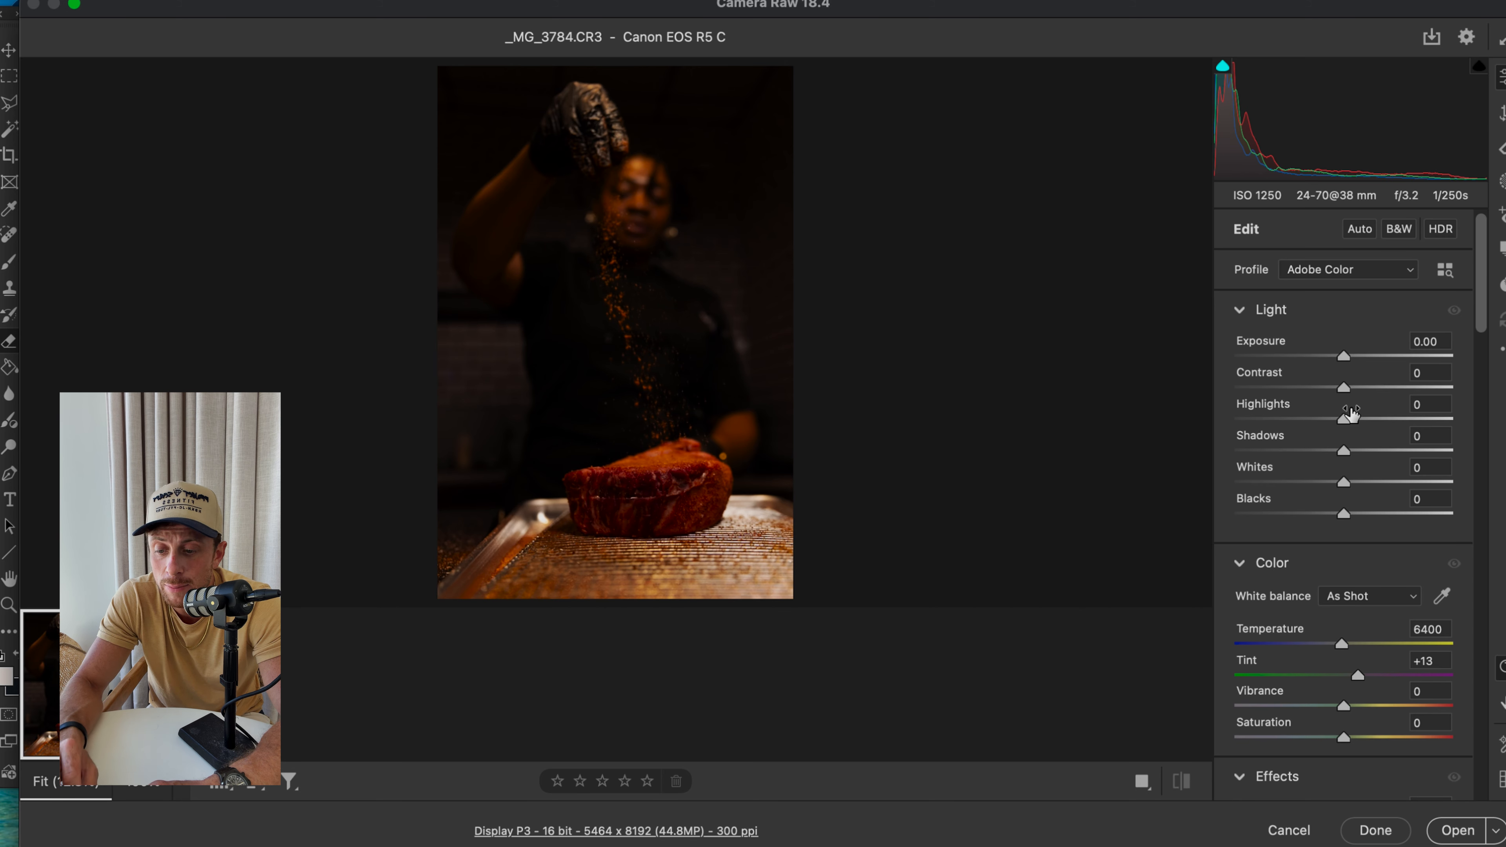
Examine the unedited raw photo up close, from the gloved hand and face down to the steak and tray
mouse_move(1350, 414)
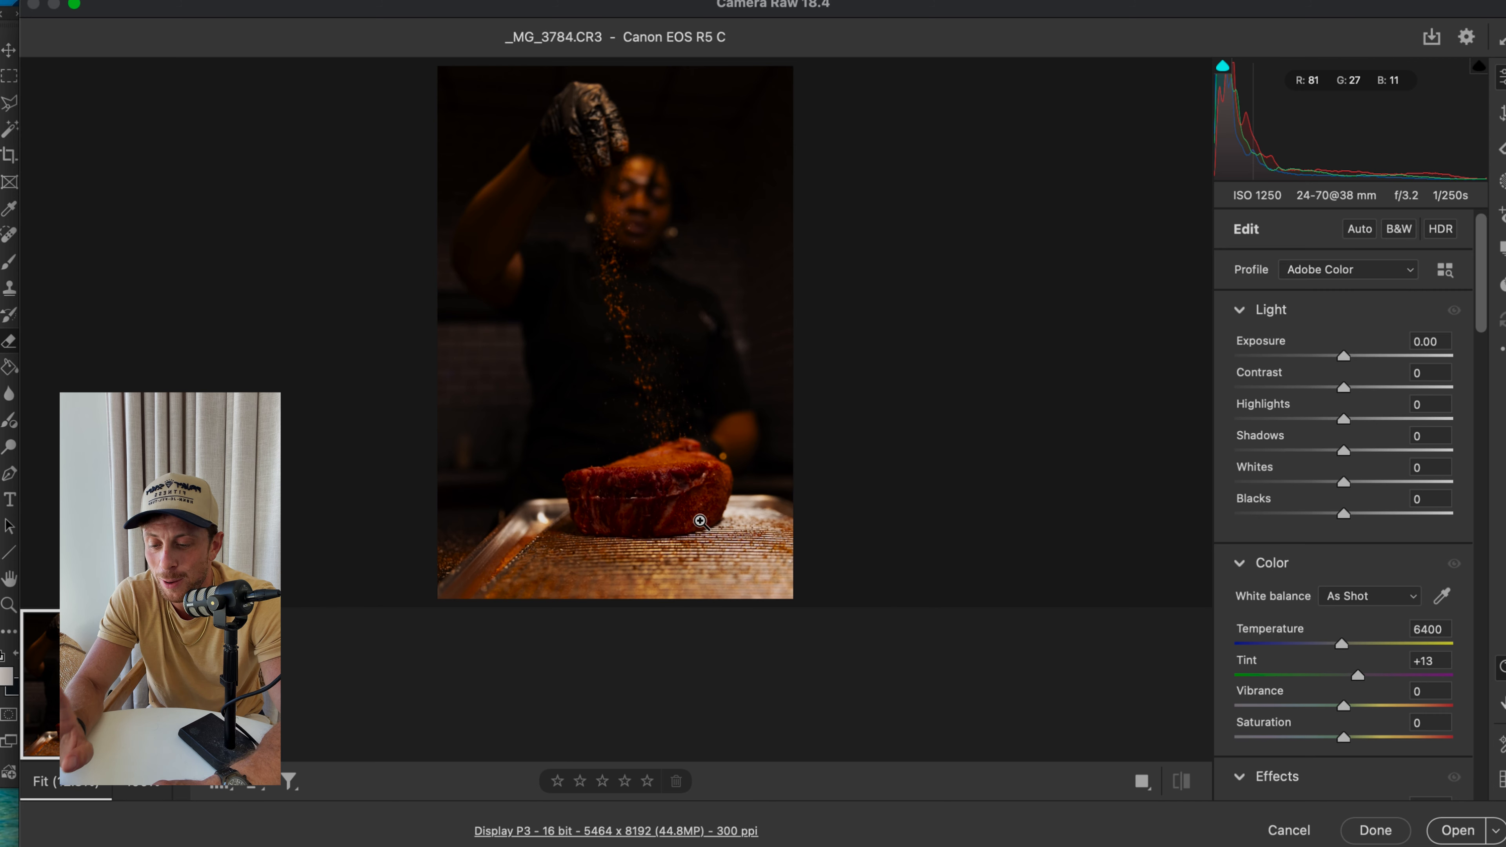
click(597, 462)
drag(671, 440, 844, 484)
scroll(749, 485, up, 5)
scroll(749, 485, up, 5)
drag(750, 485, 533, 310)
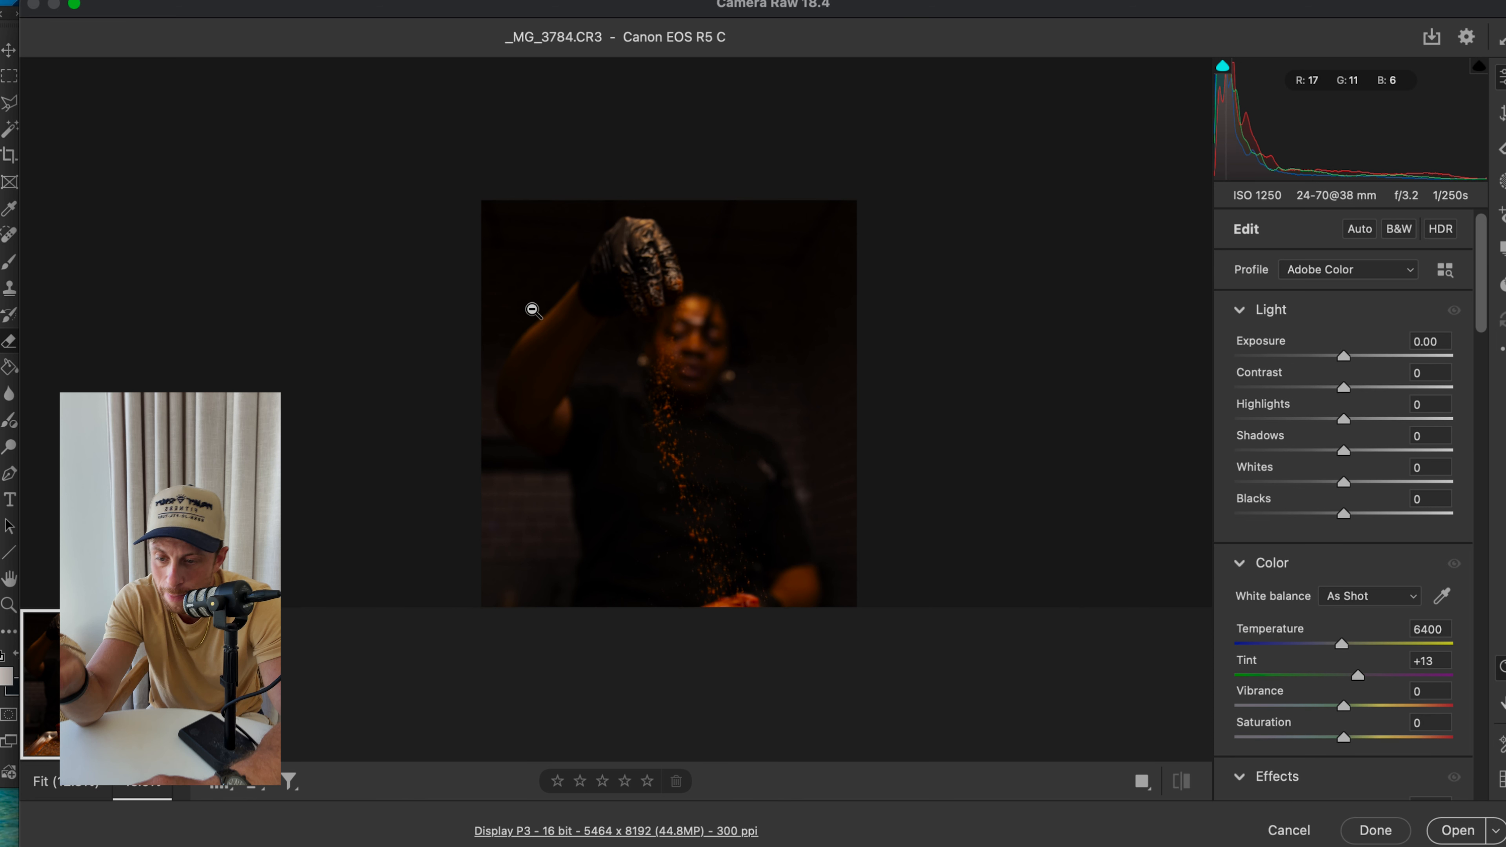
drag(608, 212, 645, 259)
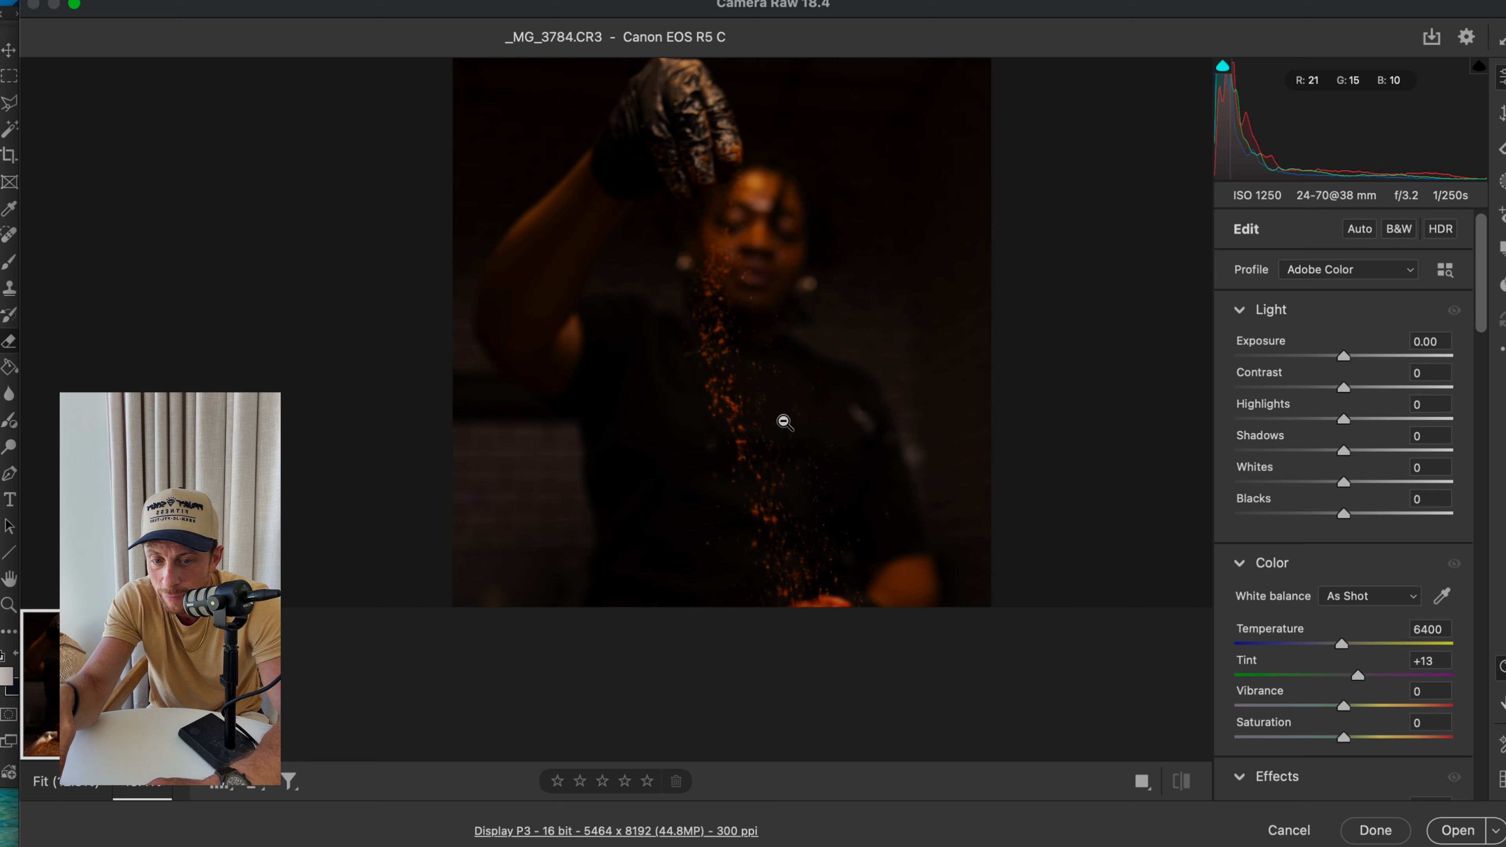
scroll(784, 422, down, 5)
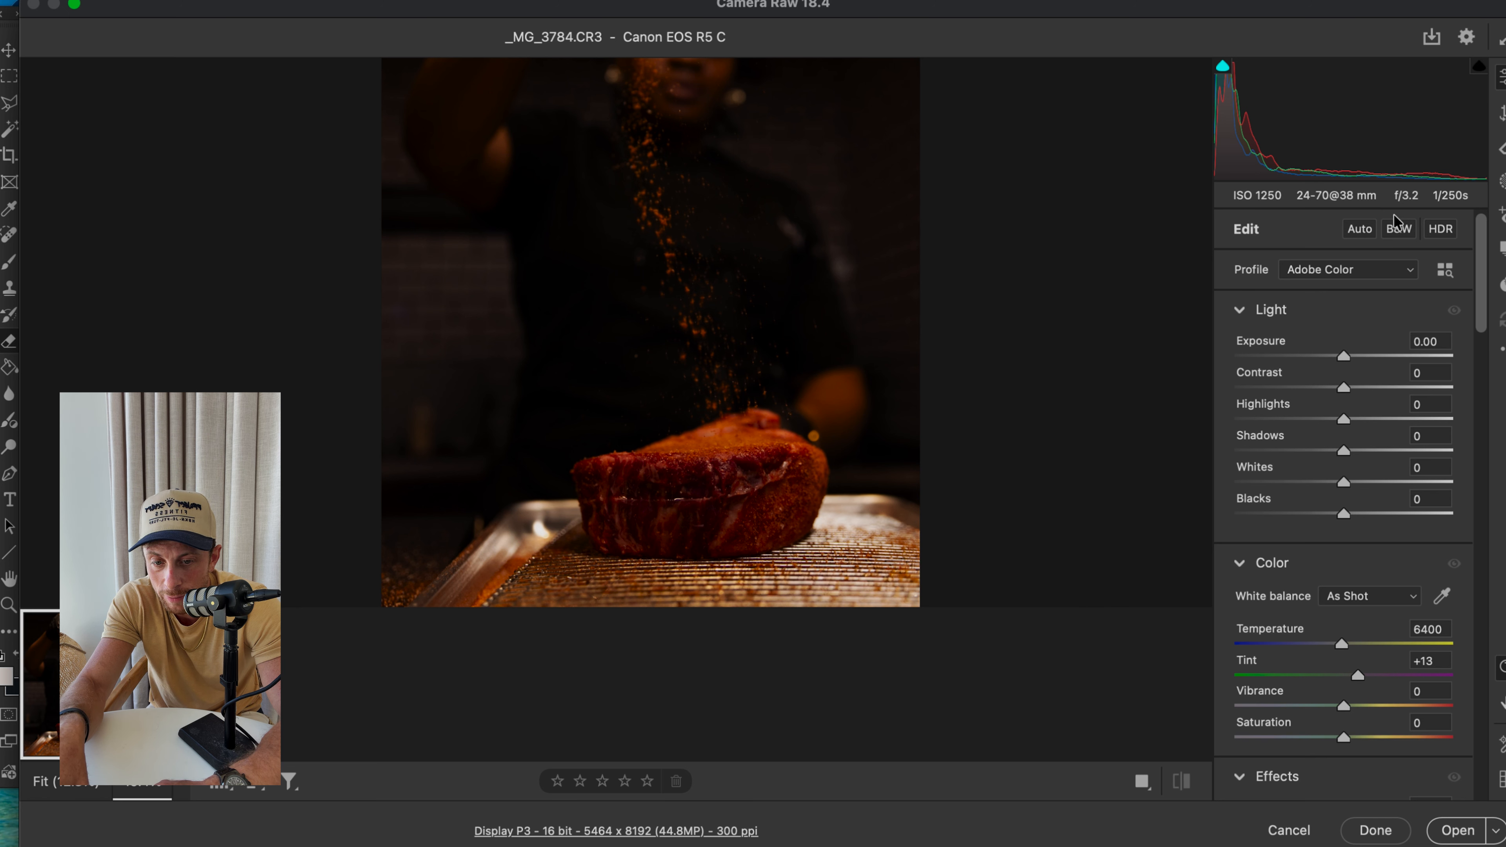
scroll(783, 339, up, 3)
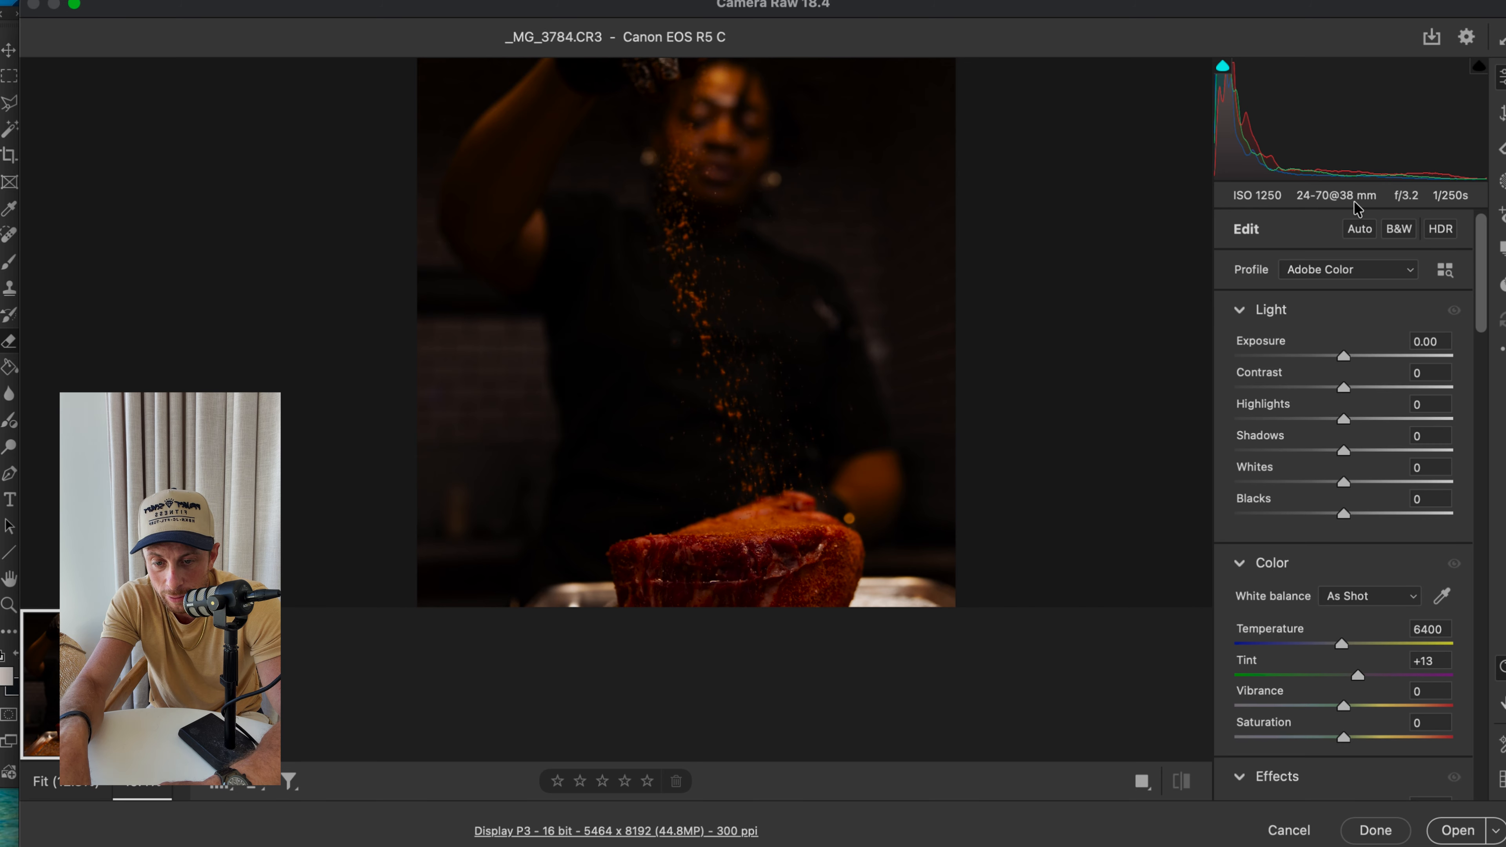
scroll(882, 379, down, 3)
scroll(881, 379, up, 5)
scroll(881, 379, down, 5)
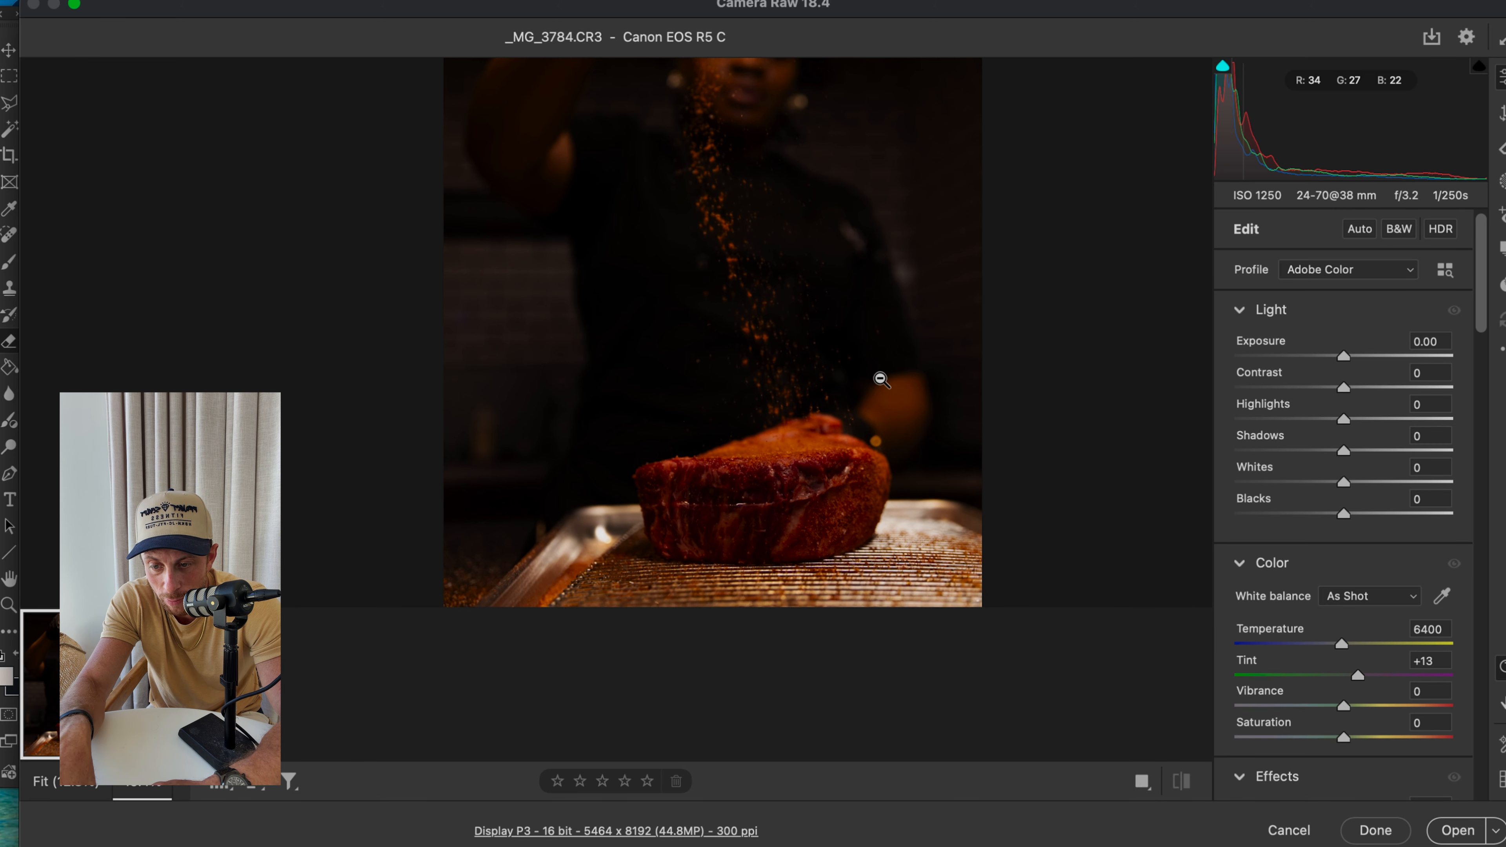
scroll(881, 379, up, 2)
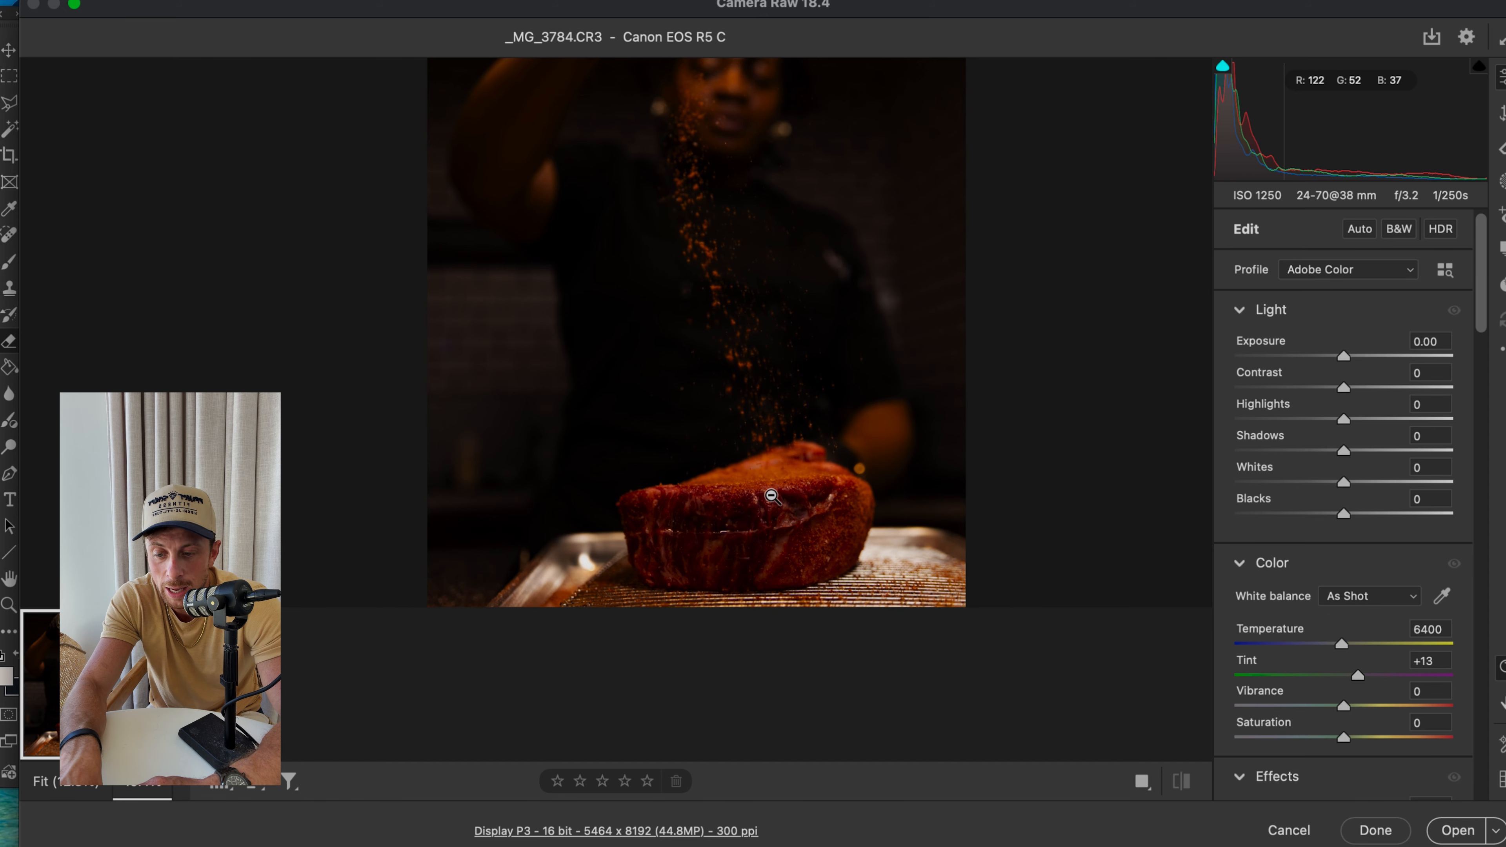
scroll(770, 498, up, 4)
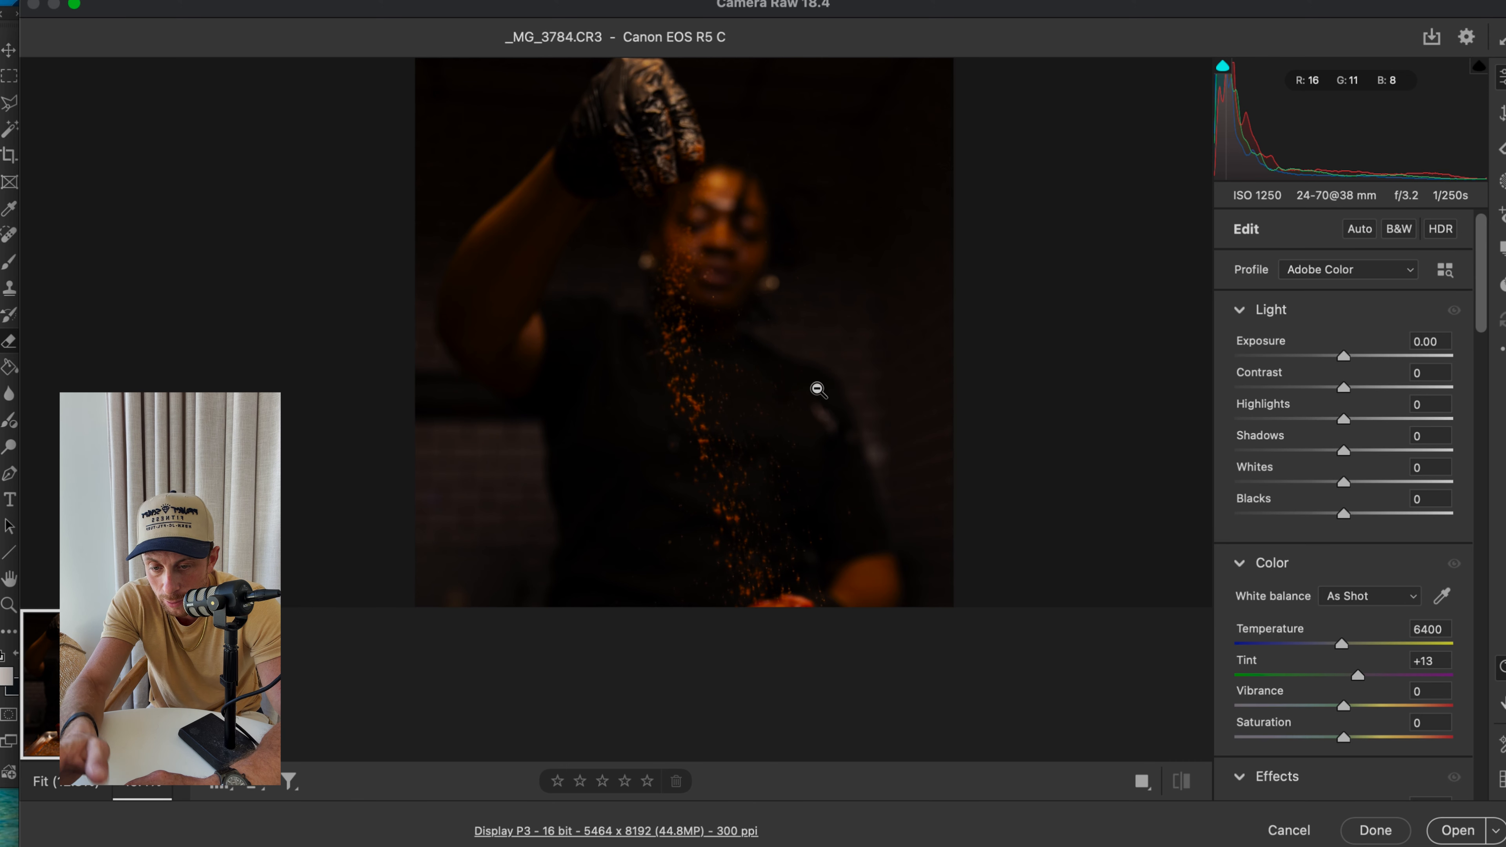
scroll(821, 391, down, 2)
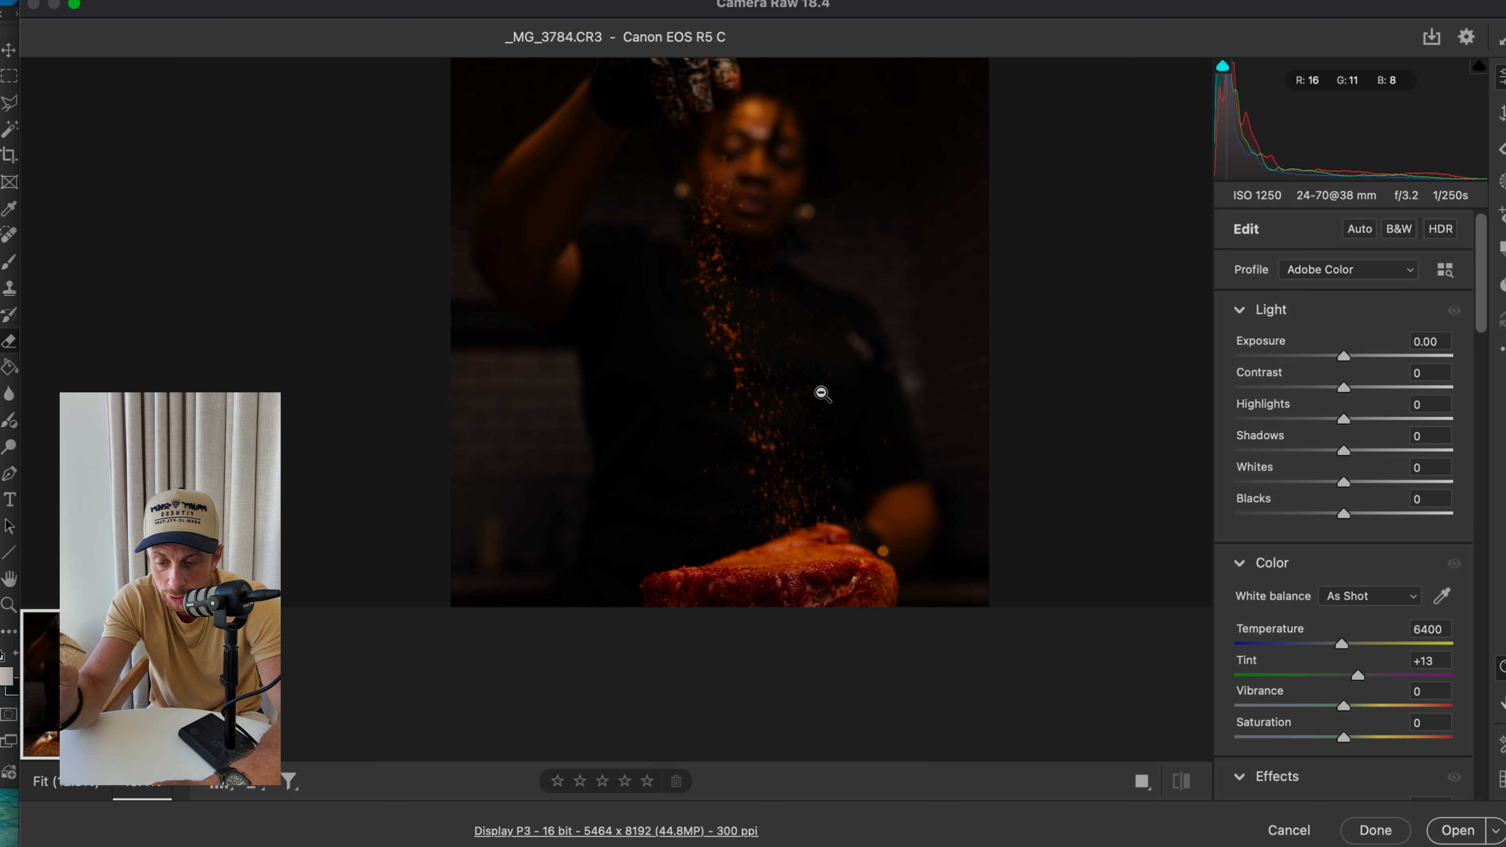
scroll(791, 503, down, 1)
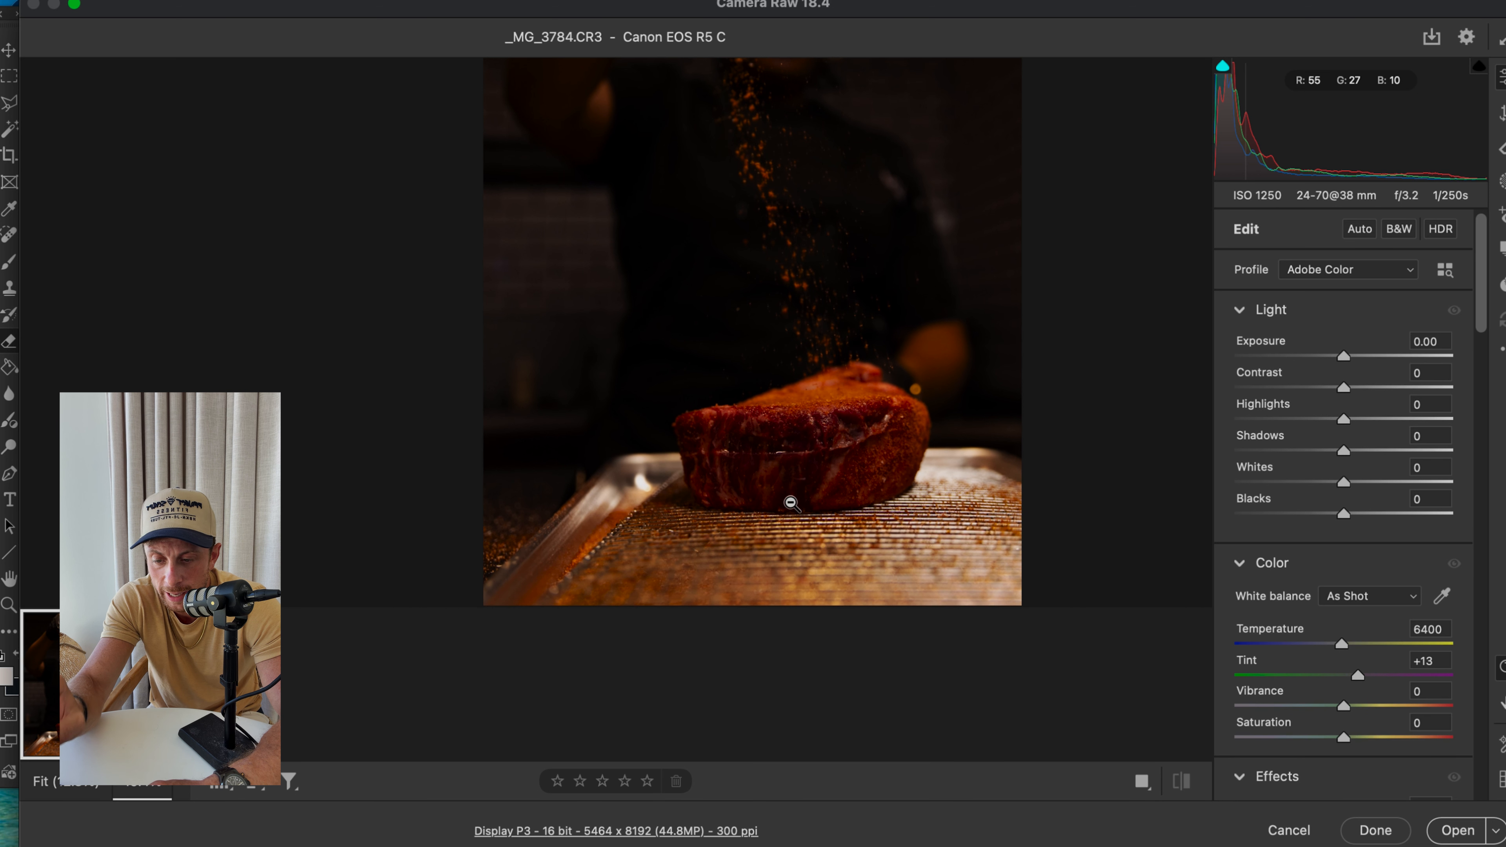
scroll(791, 504, up, 1)
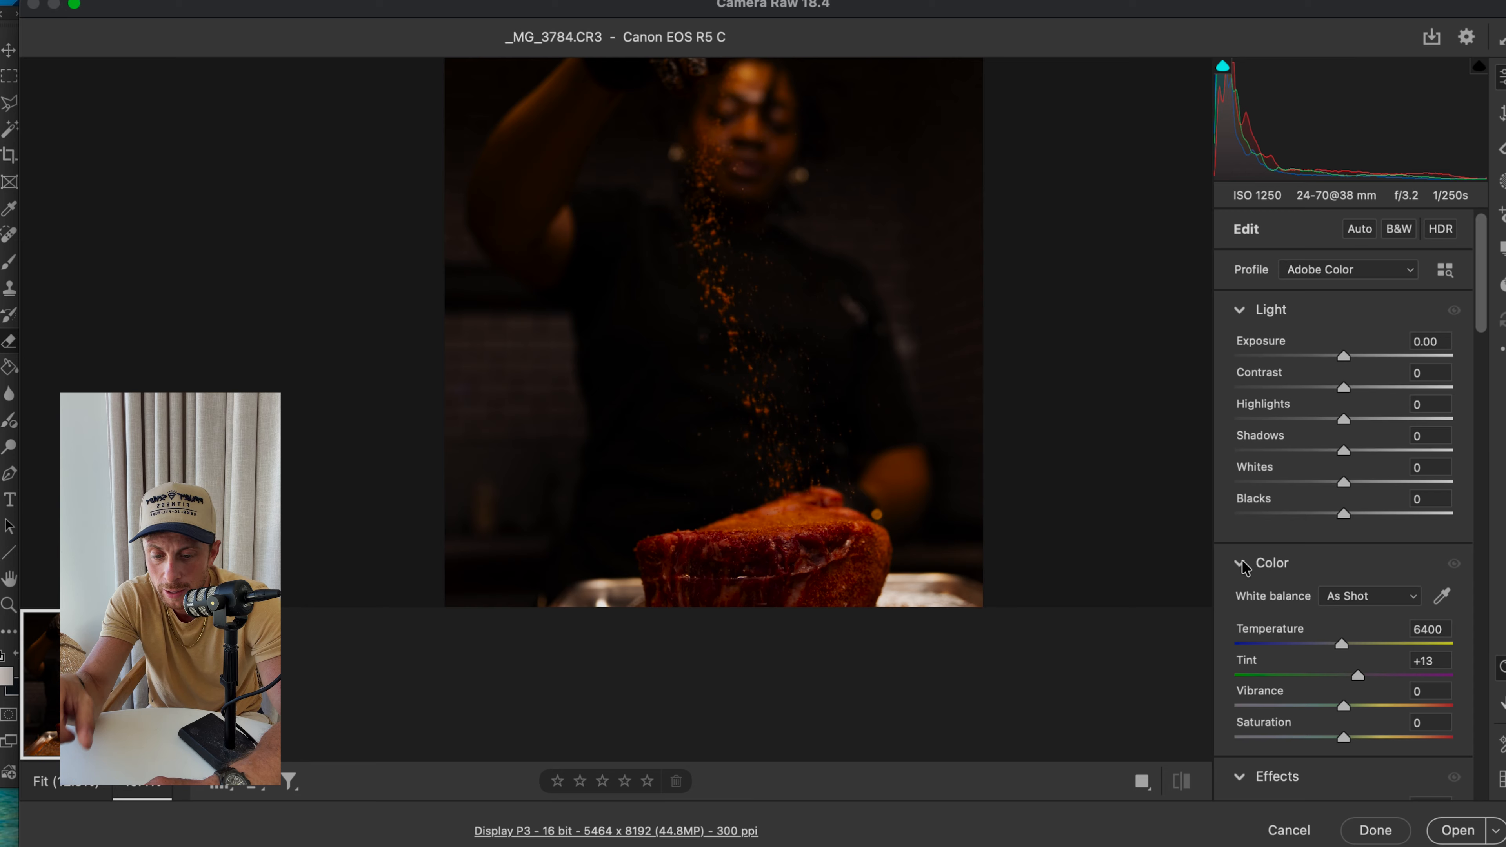
click(961, 461)
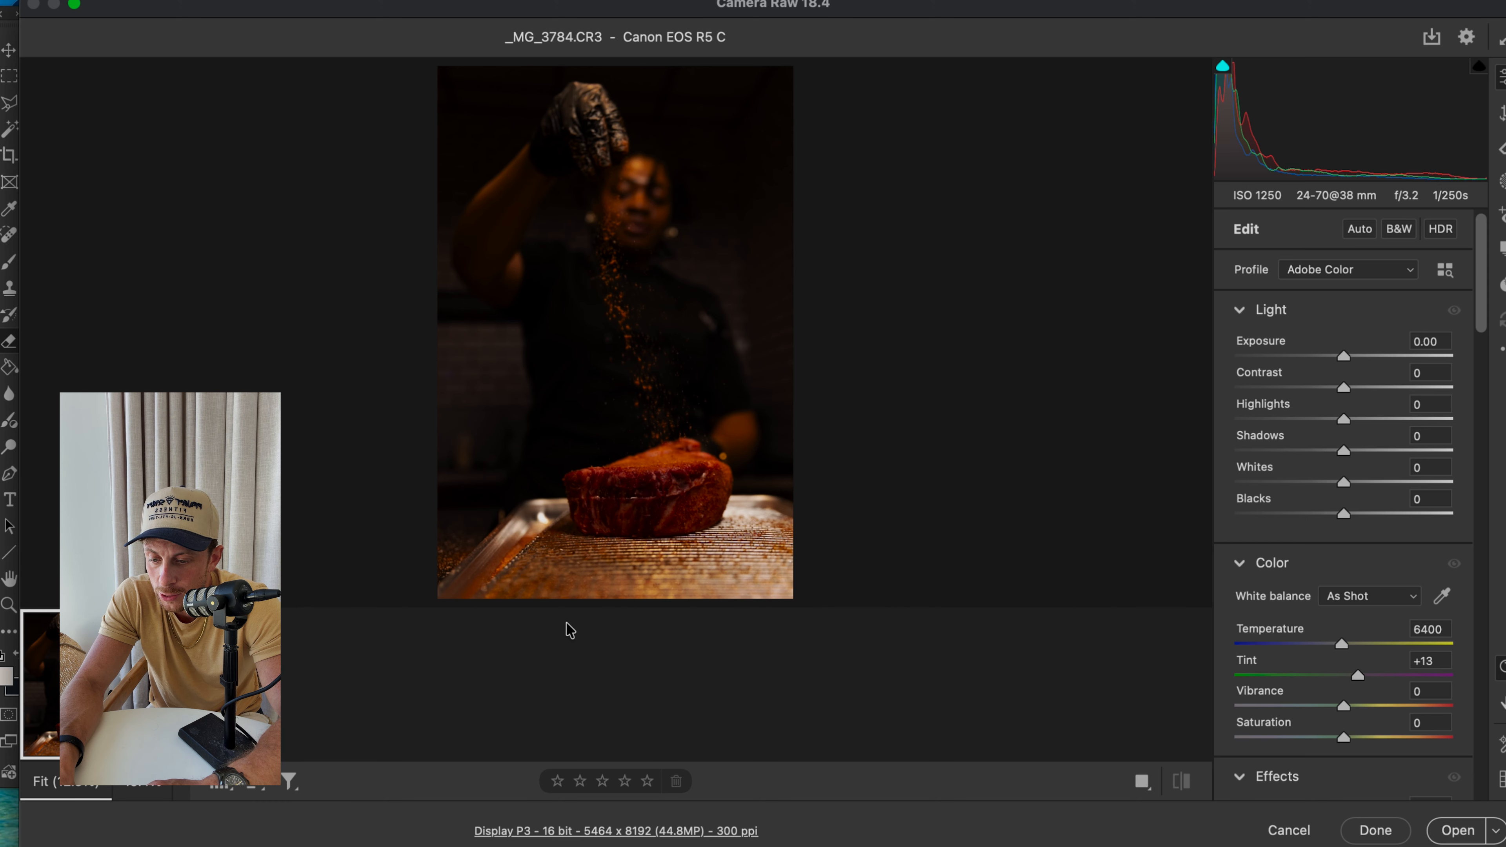
Raise the photo's exposure to +0.35 and its contrast to +8
drag(1345, 358, 1350, 357)
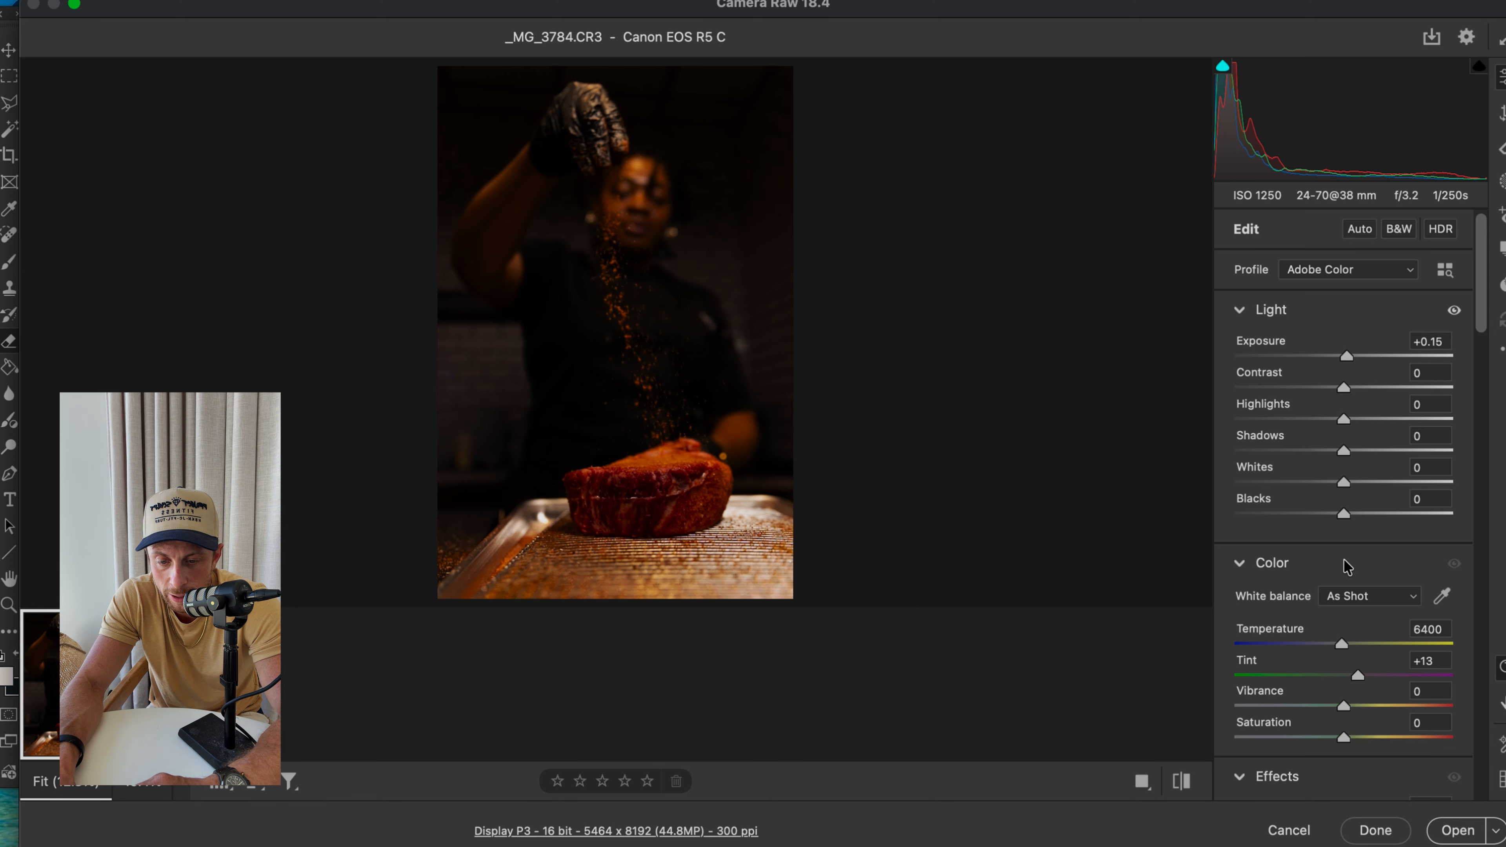
scroll(1354, 575, down, 15)
scroll(1349, 553, down, 10)
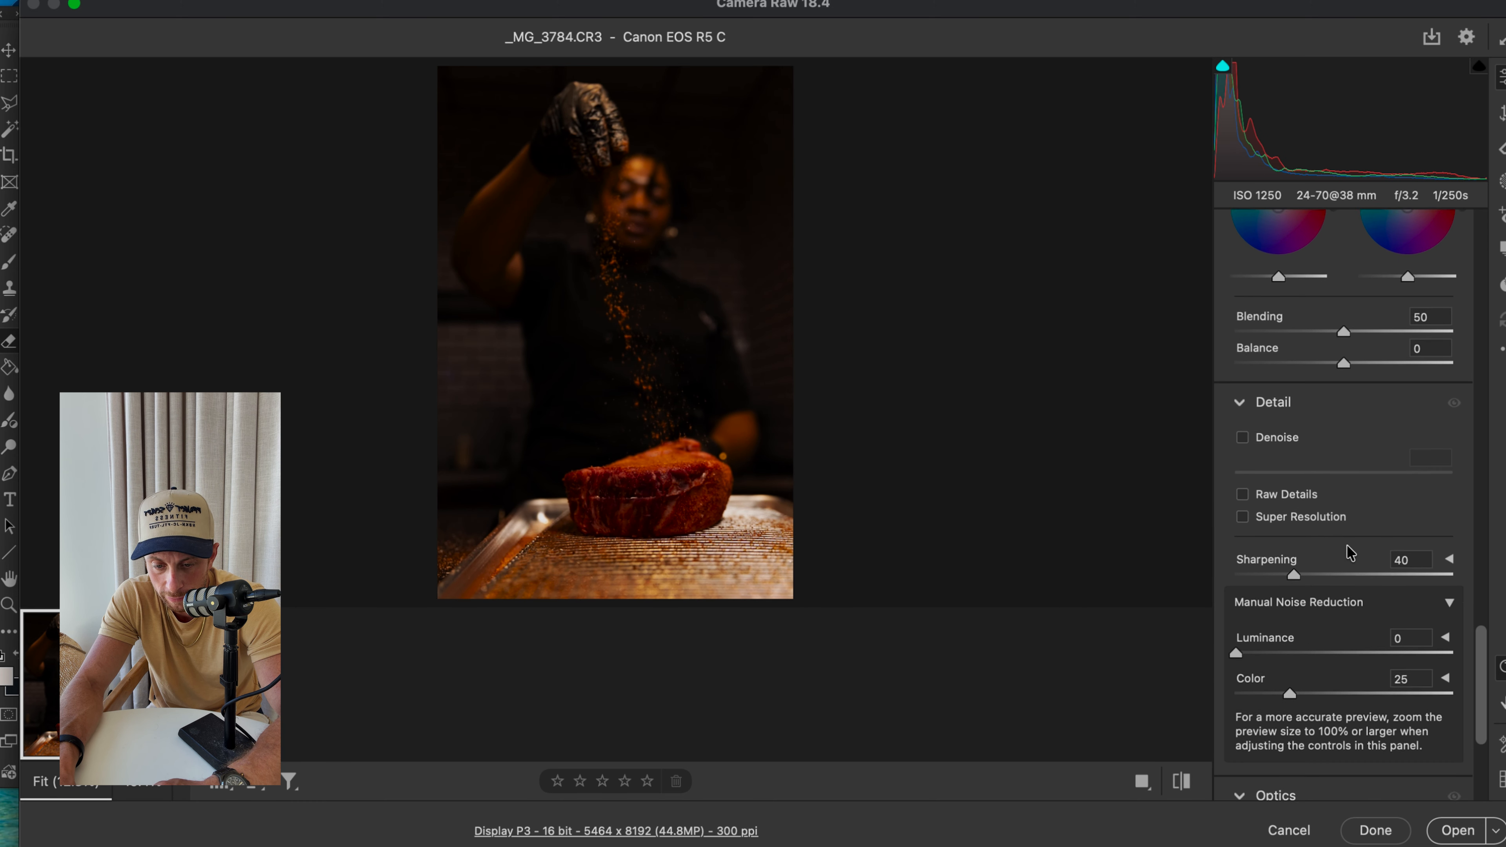
scroll(1348, 553, up, 15)
scroll(1350, 553, up, 15)
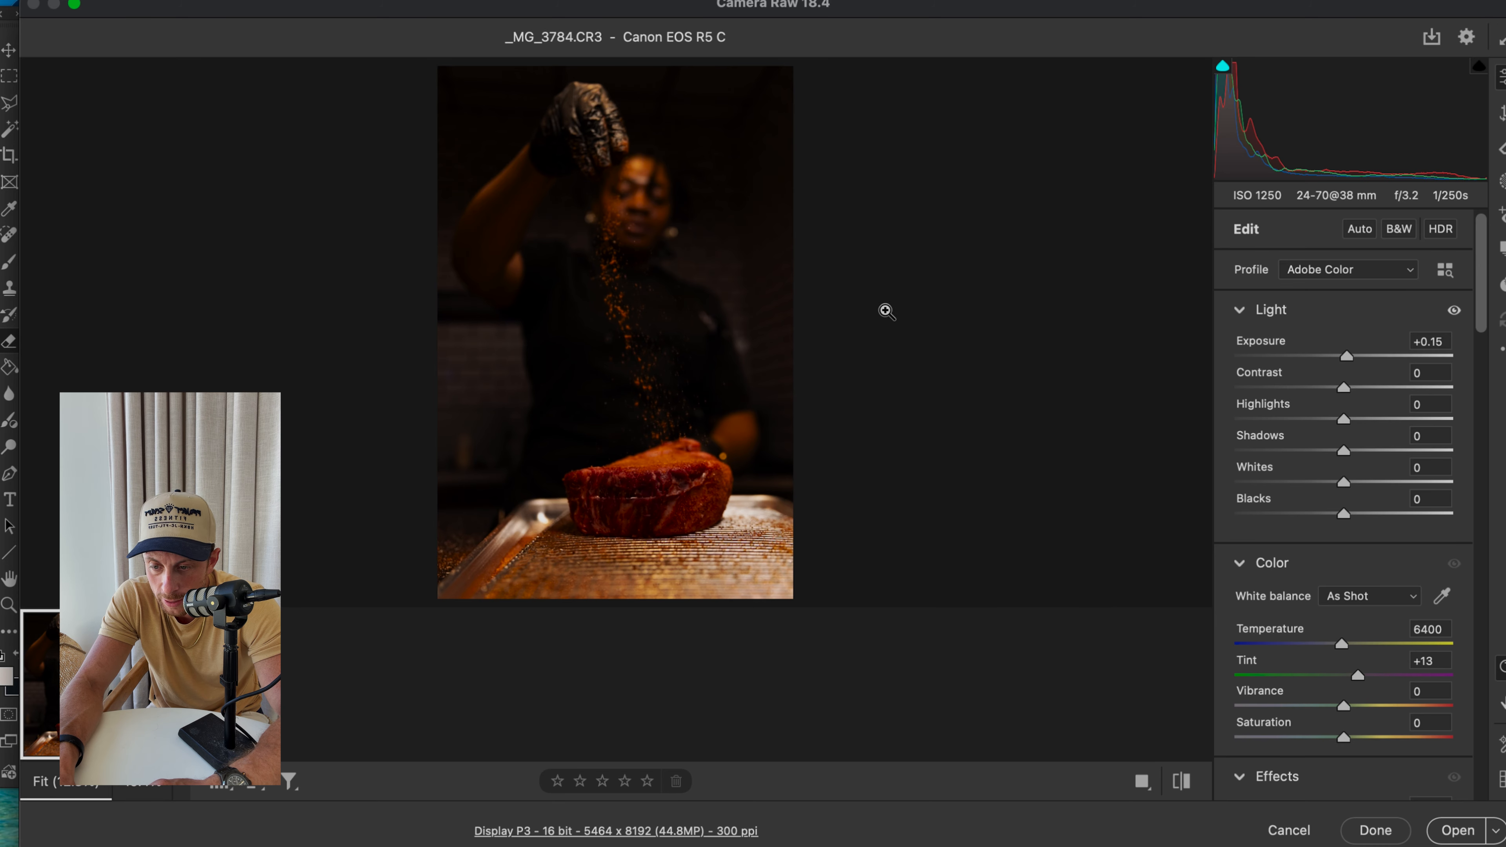
drag(1346, 356, 1354, 385)
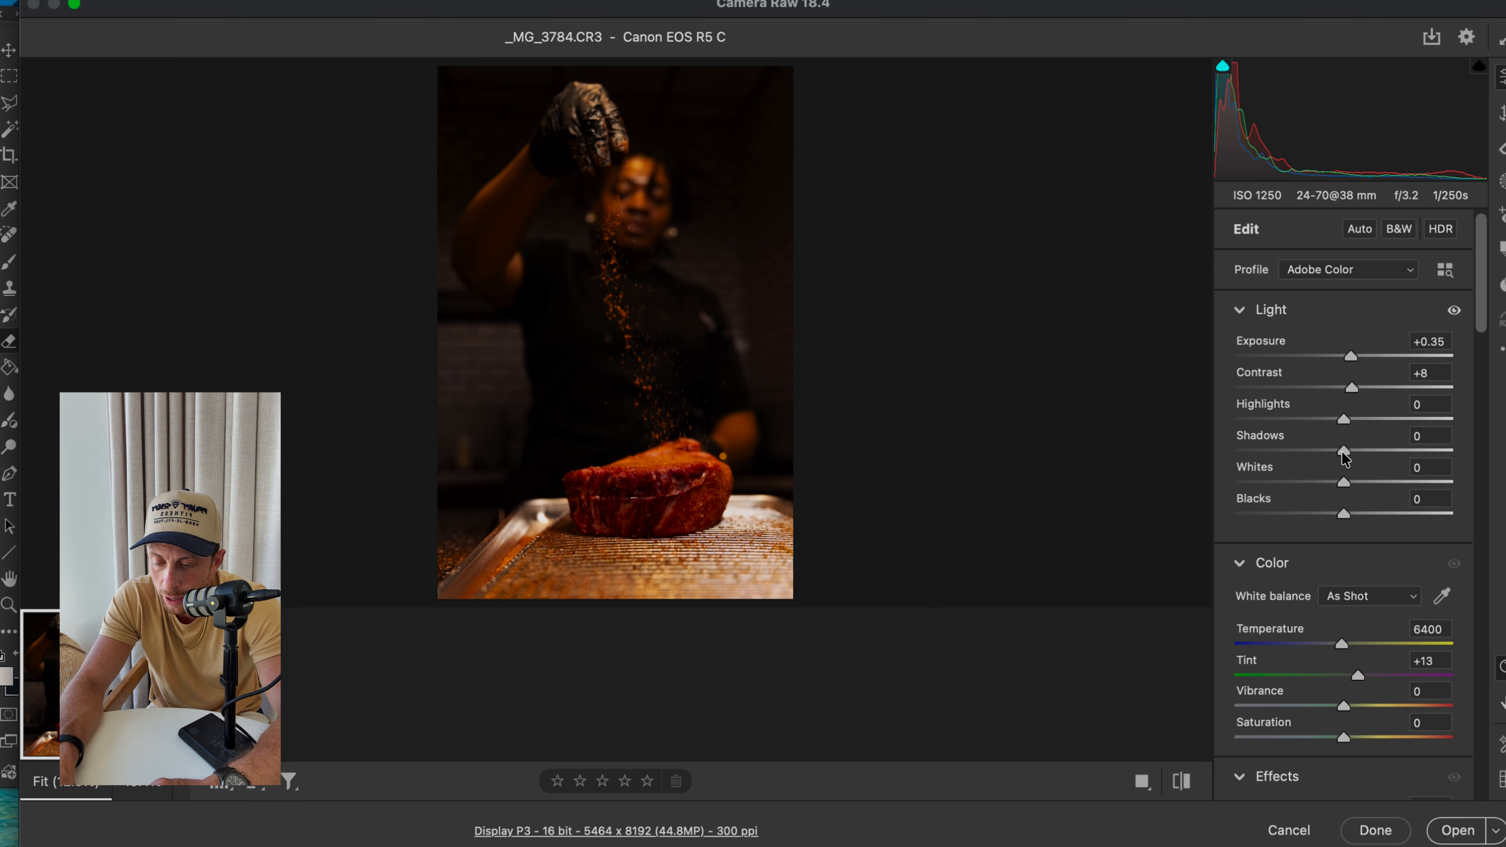
Try the shadows at the +100 and -100 extremes and set them to +19
drag(1342, 452, 1485, 430)
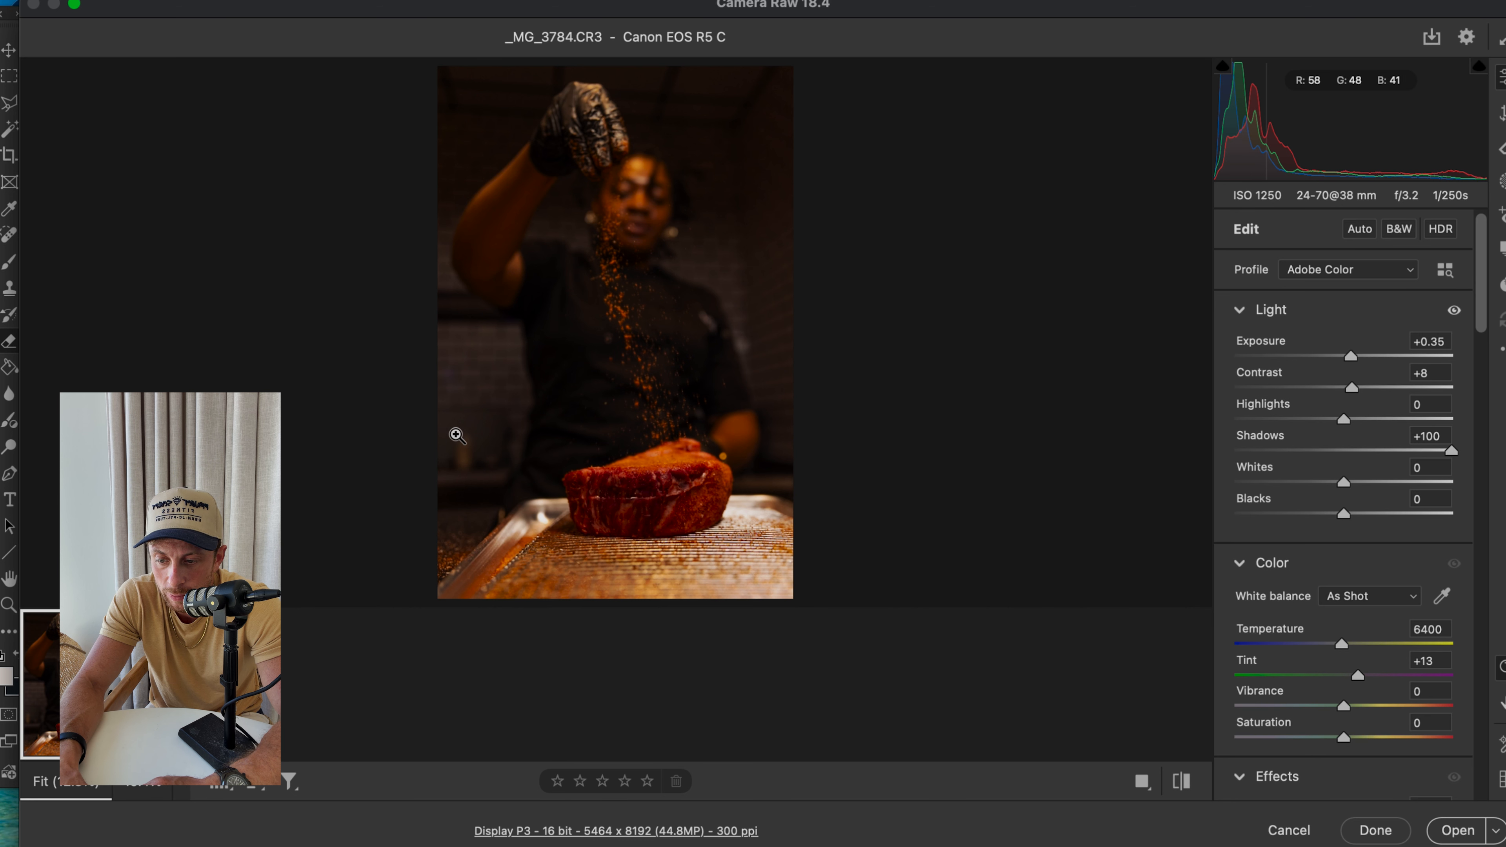
drag(1384, 453, 1170, 464)
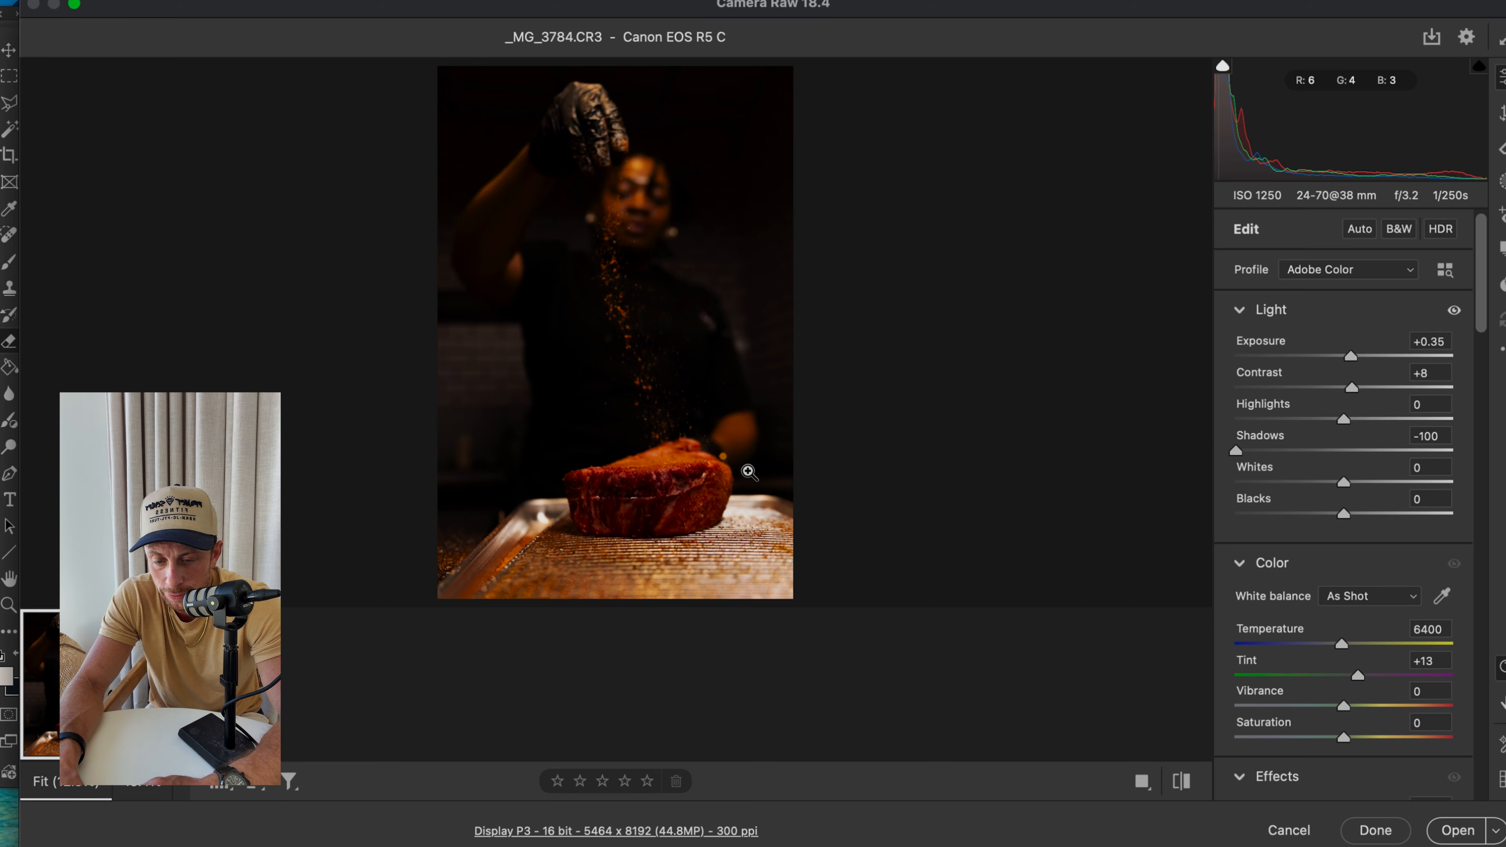
click(1344, 451)
drag(1346, 452, 1365, 454)
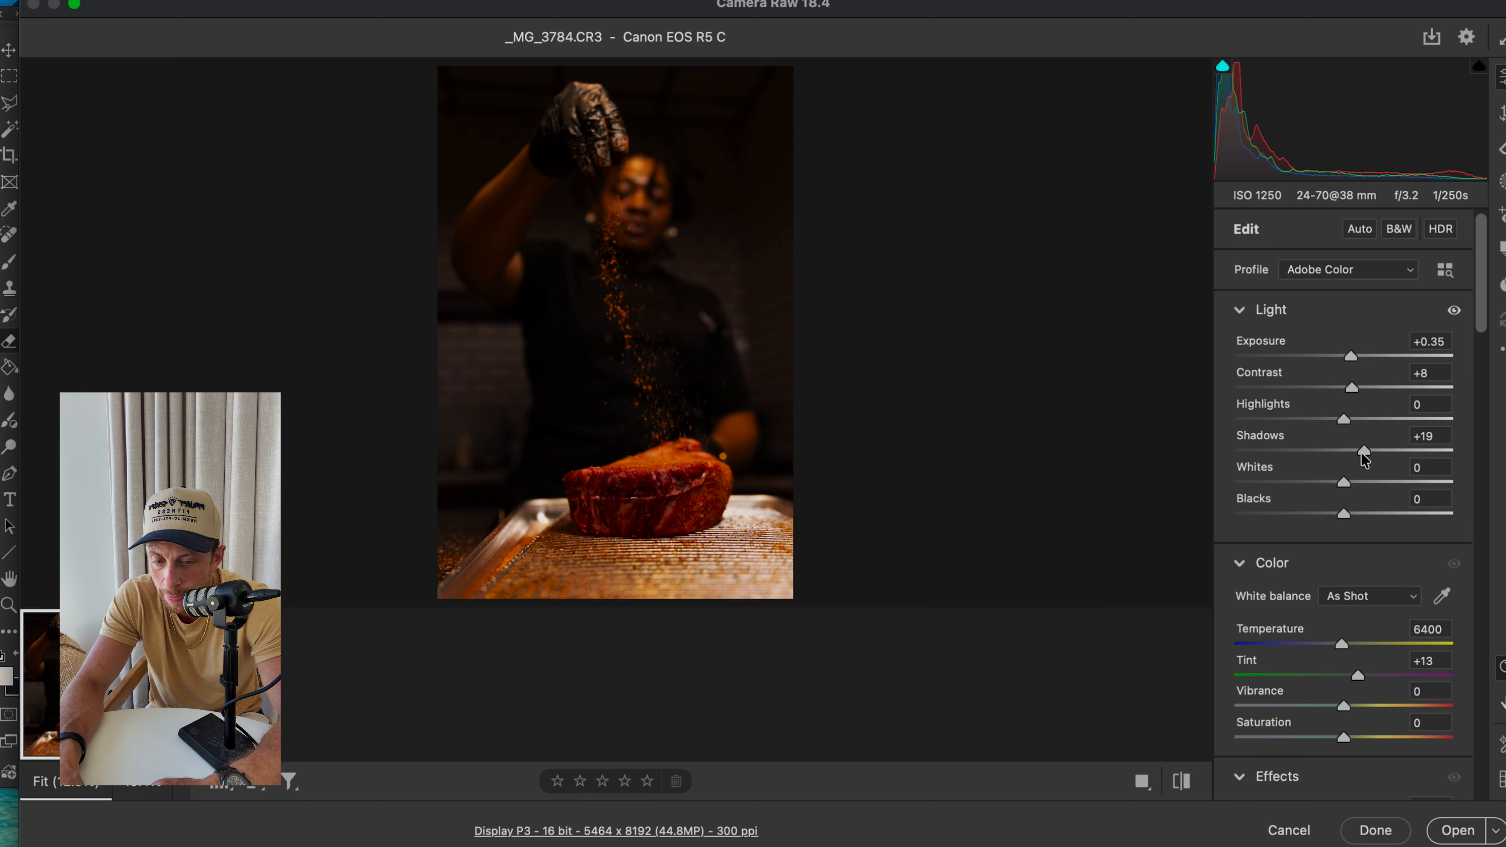
Set the contrast to +9 and compare the photo with and without the Light adjustments
drag(1352, 387, 1354, 382)
click(1453, 310)
click(1453, 309)
click(1453, 309)
click(1454, 310)
click(1454, 309)
click(1454, 310)
click(1453, 309)
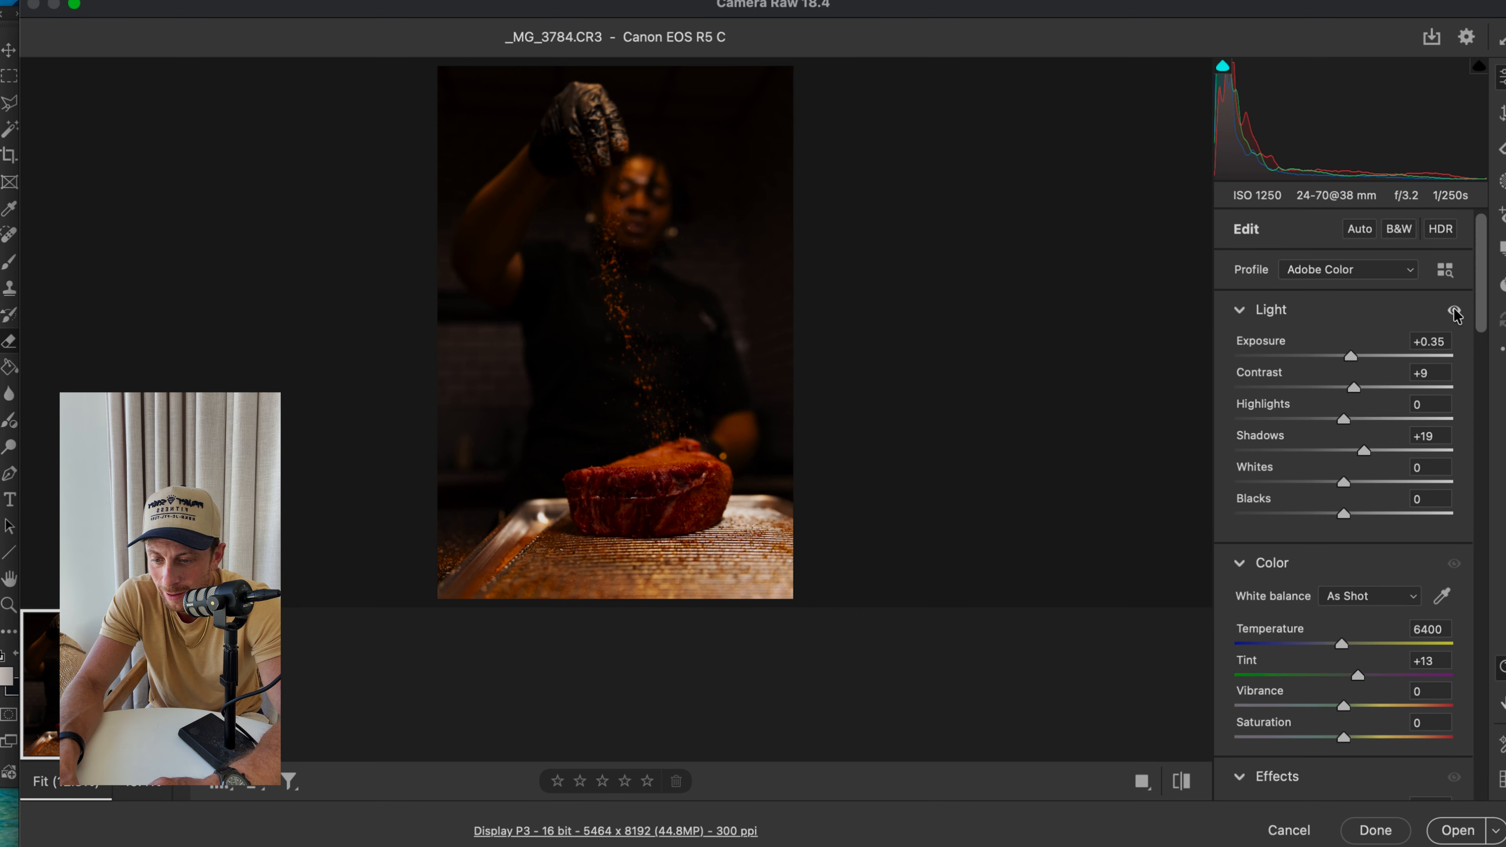
Set the white balance temperature to 6600 after trying cooler and warmer values such as 3700 and 8700, and the tint to +24
scroll(1398, 468, down, 1)
scroll(1402, 472, down, 5)
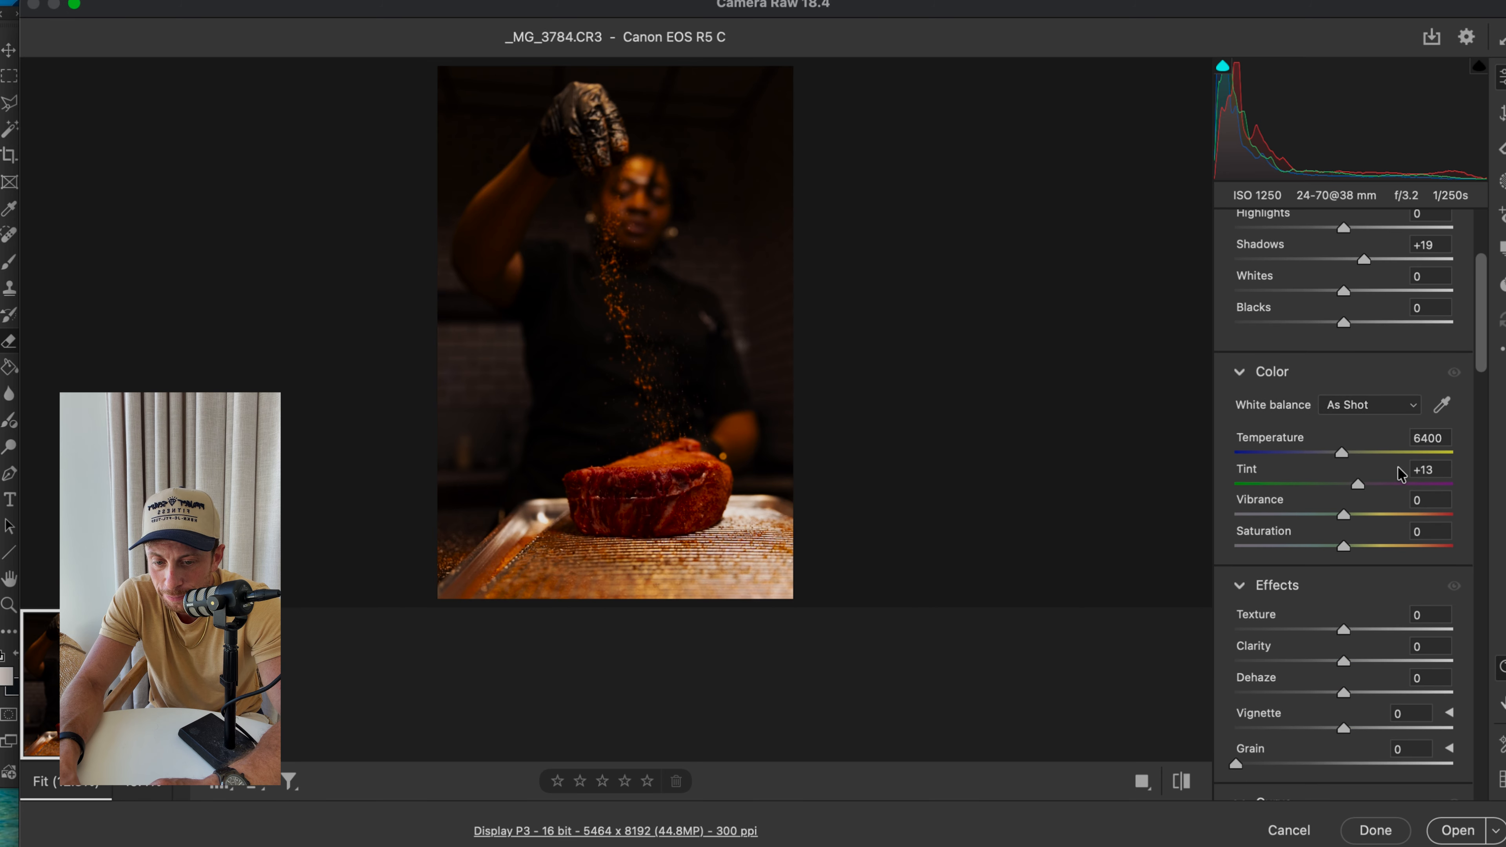
click(1342, 483)
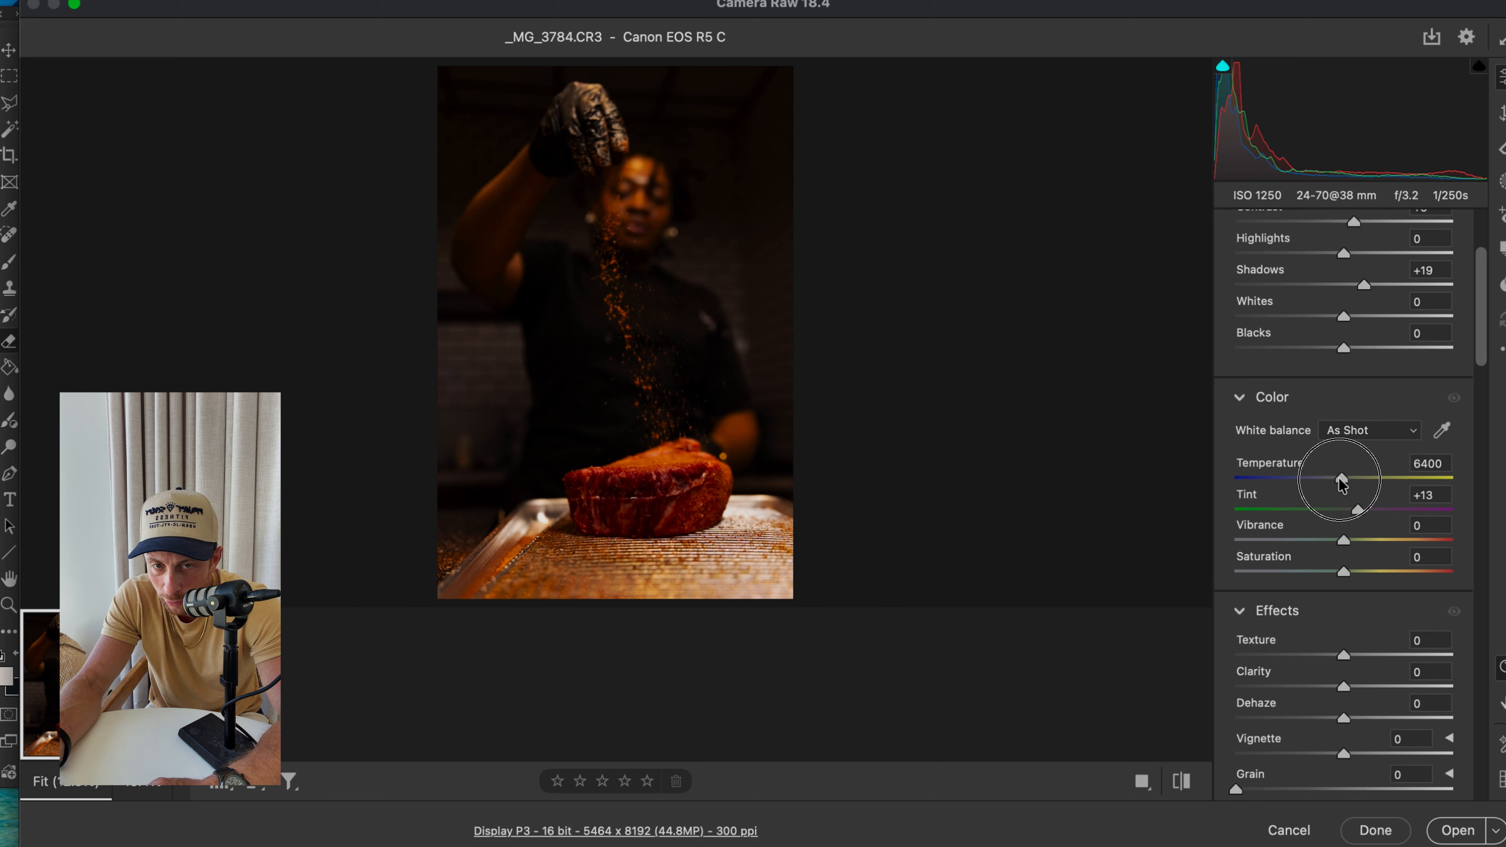
drag(1342, 484, 1289, 487)
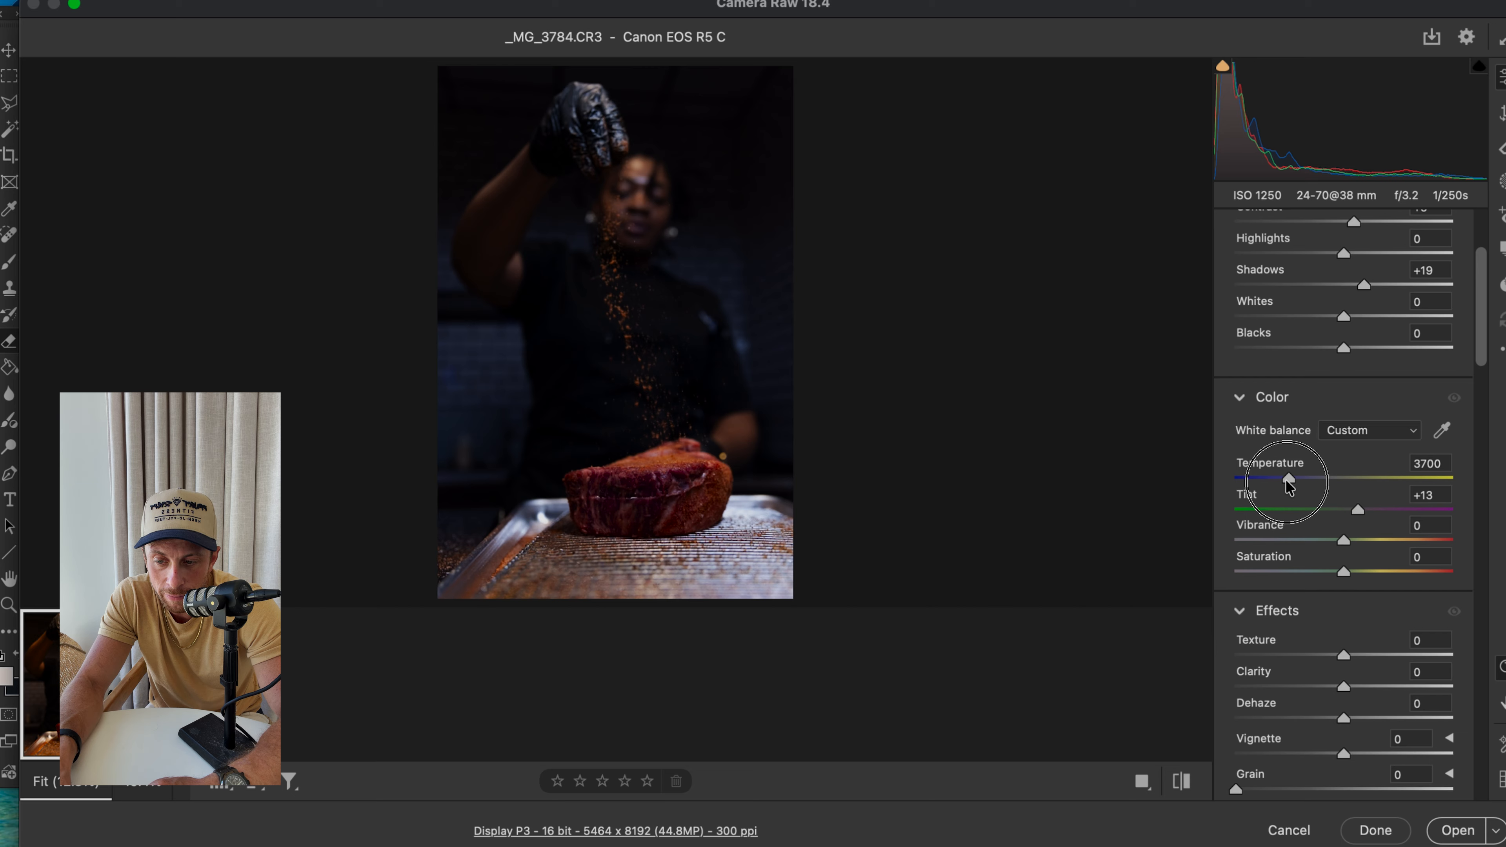
drag(1289, 487, 1379, 480)
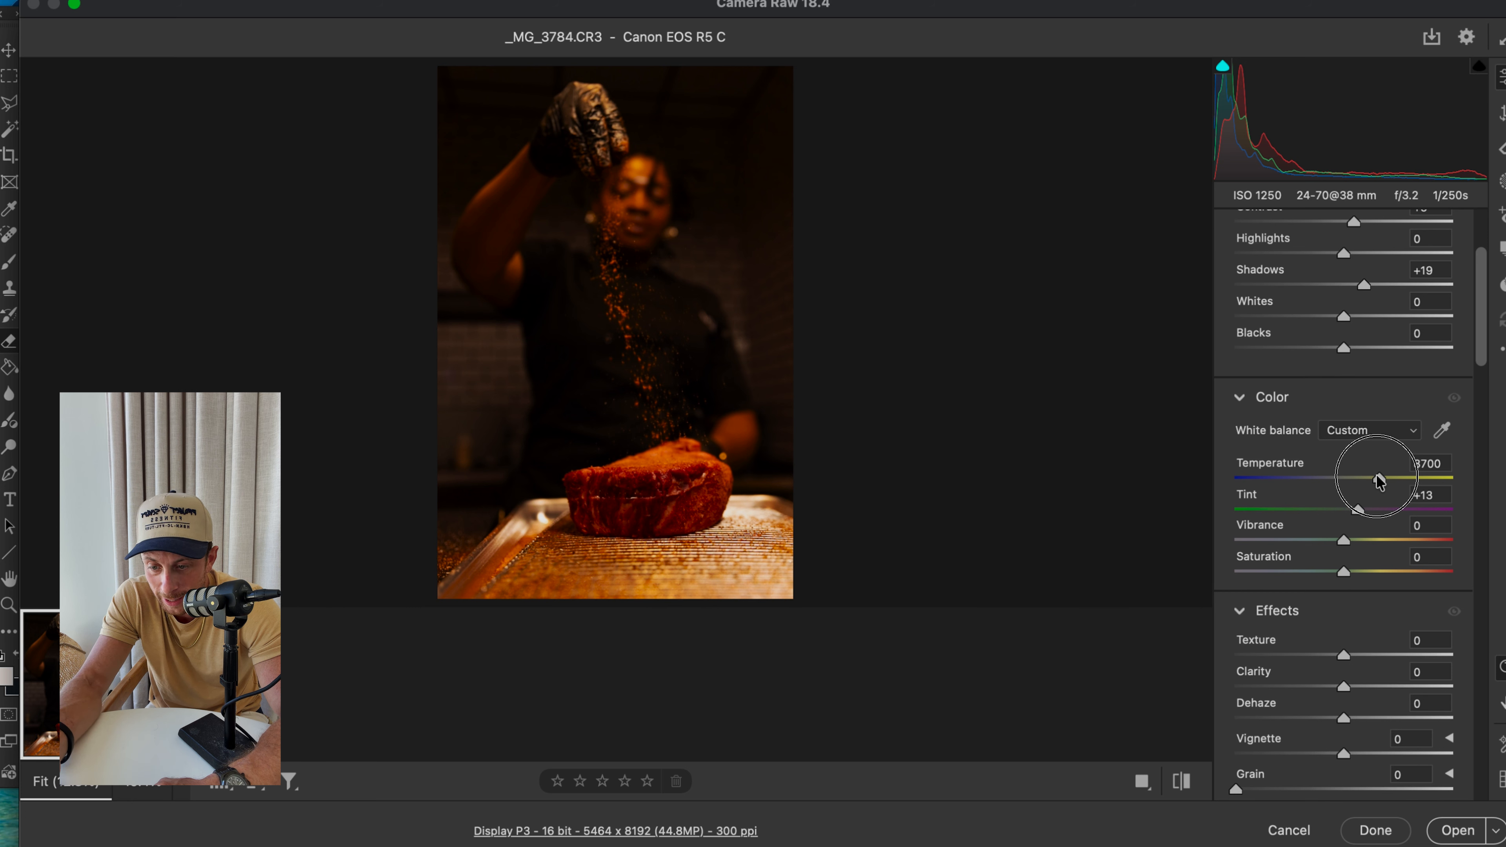
mouse_move(1377, 481)
mouse_down()
mouse_move(1277, 478)
mouse_move(1359, 465)
mouse_up()
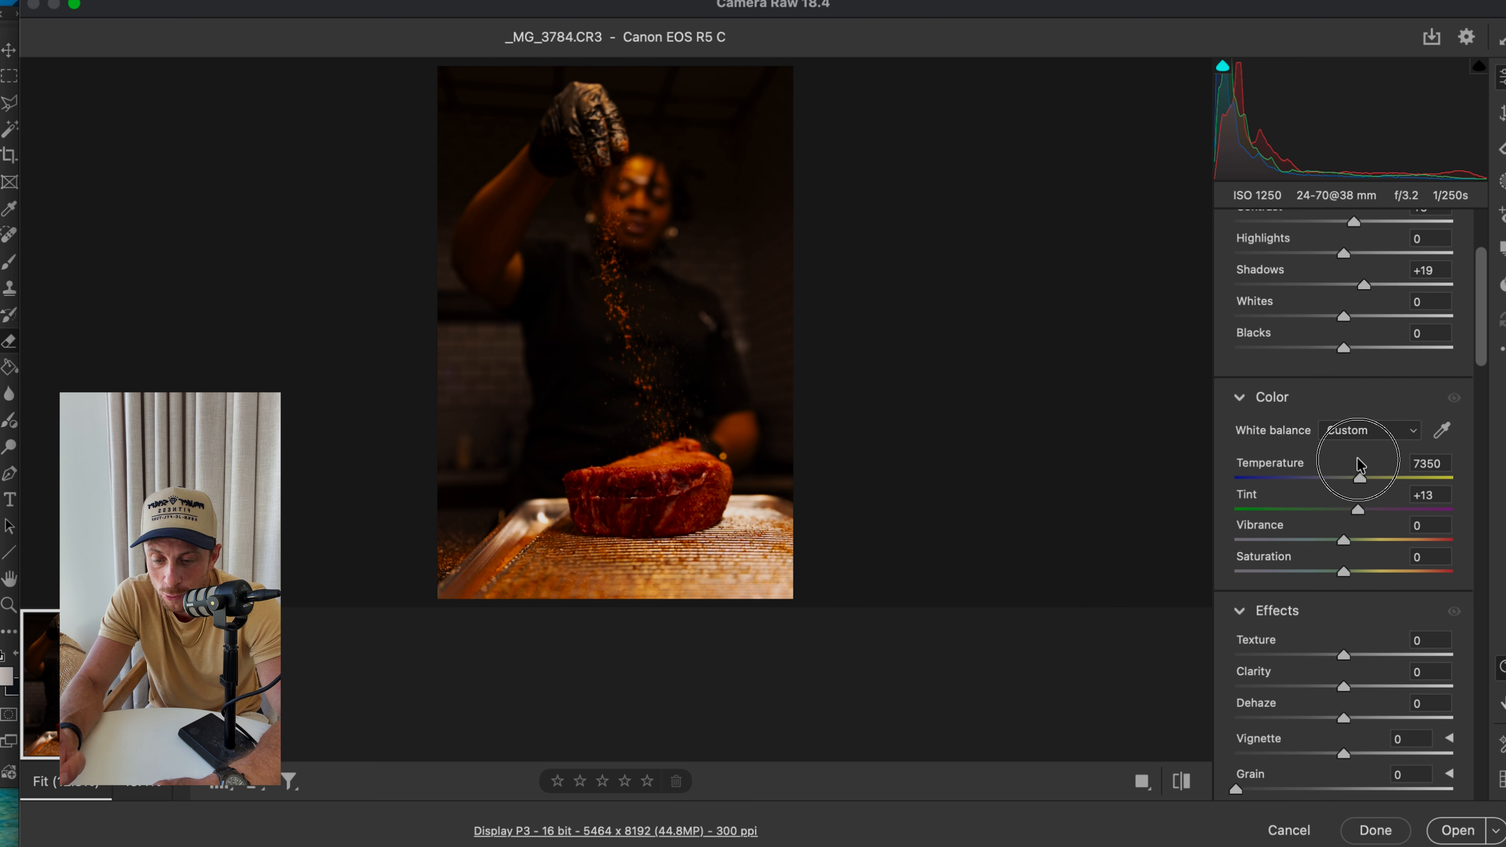
mouse_move(1359, 465)
mouse_down()
mouse_move(1279, 479)
mouse_move(1344, 482)
mouse_up()
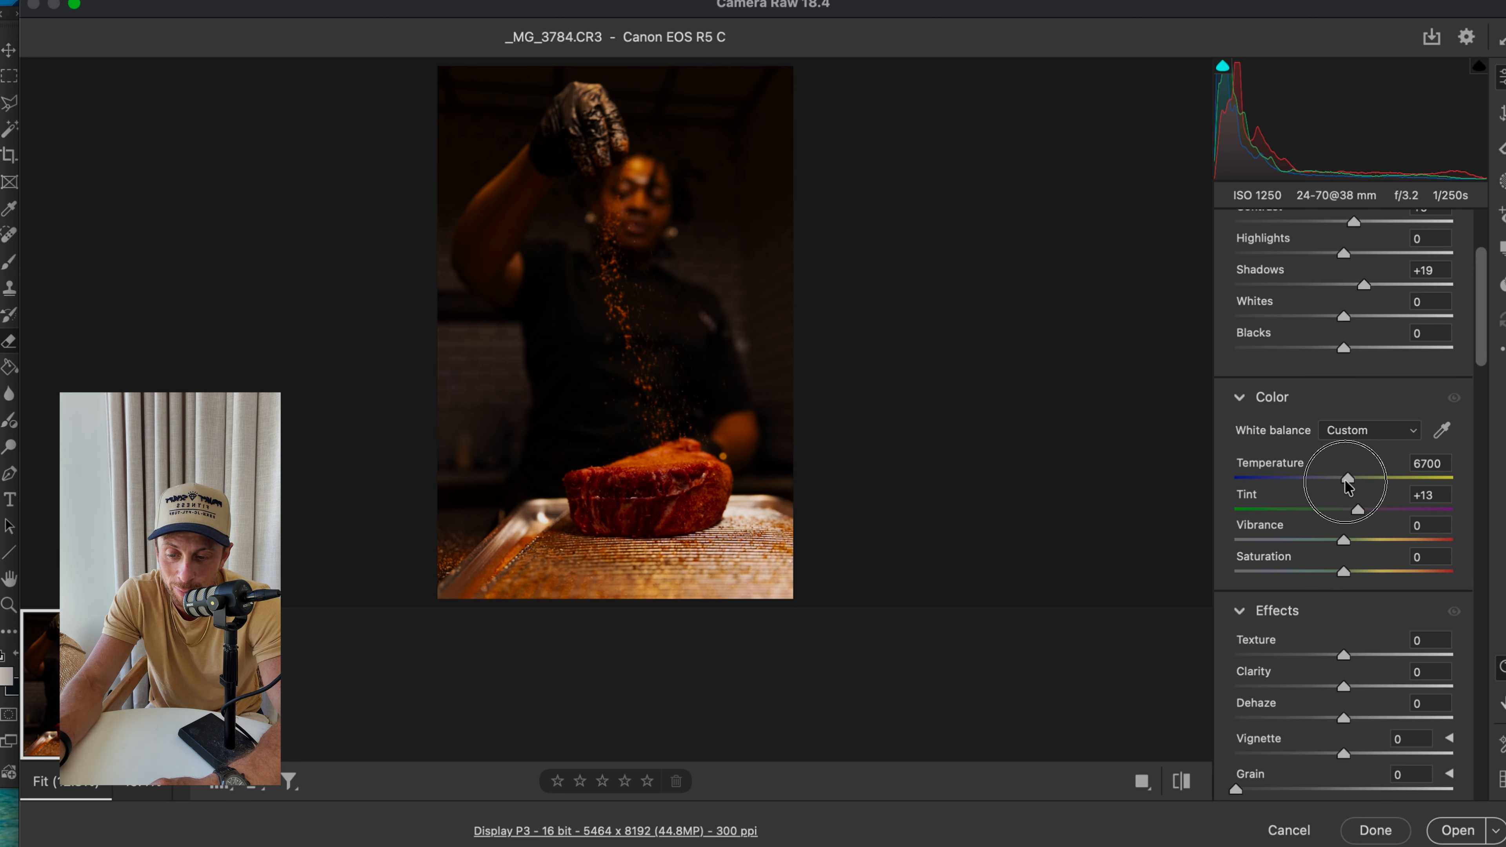
drag(1348, 488, 1369, 511)
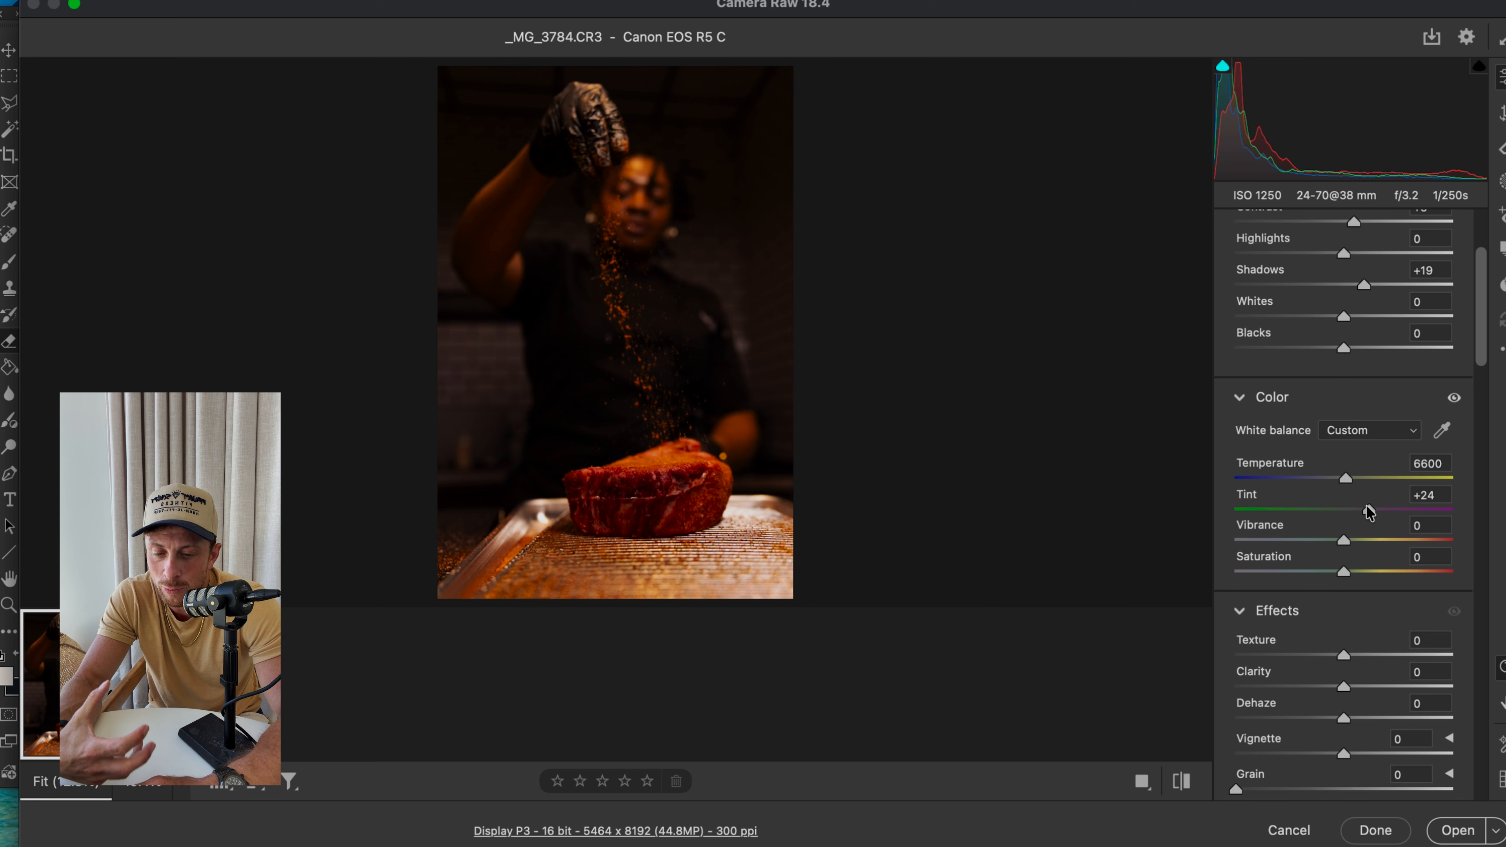
Raise the photo's overall saturation slightly to +2
drag(1344, 572, 1343, 574)
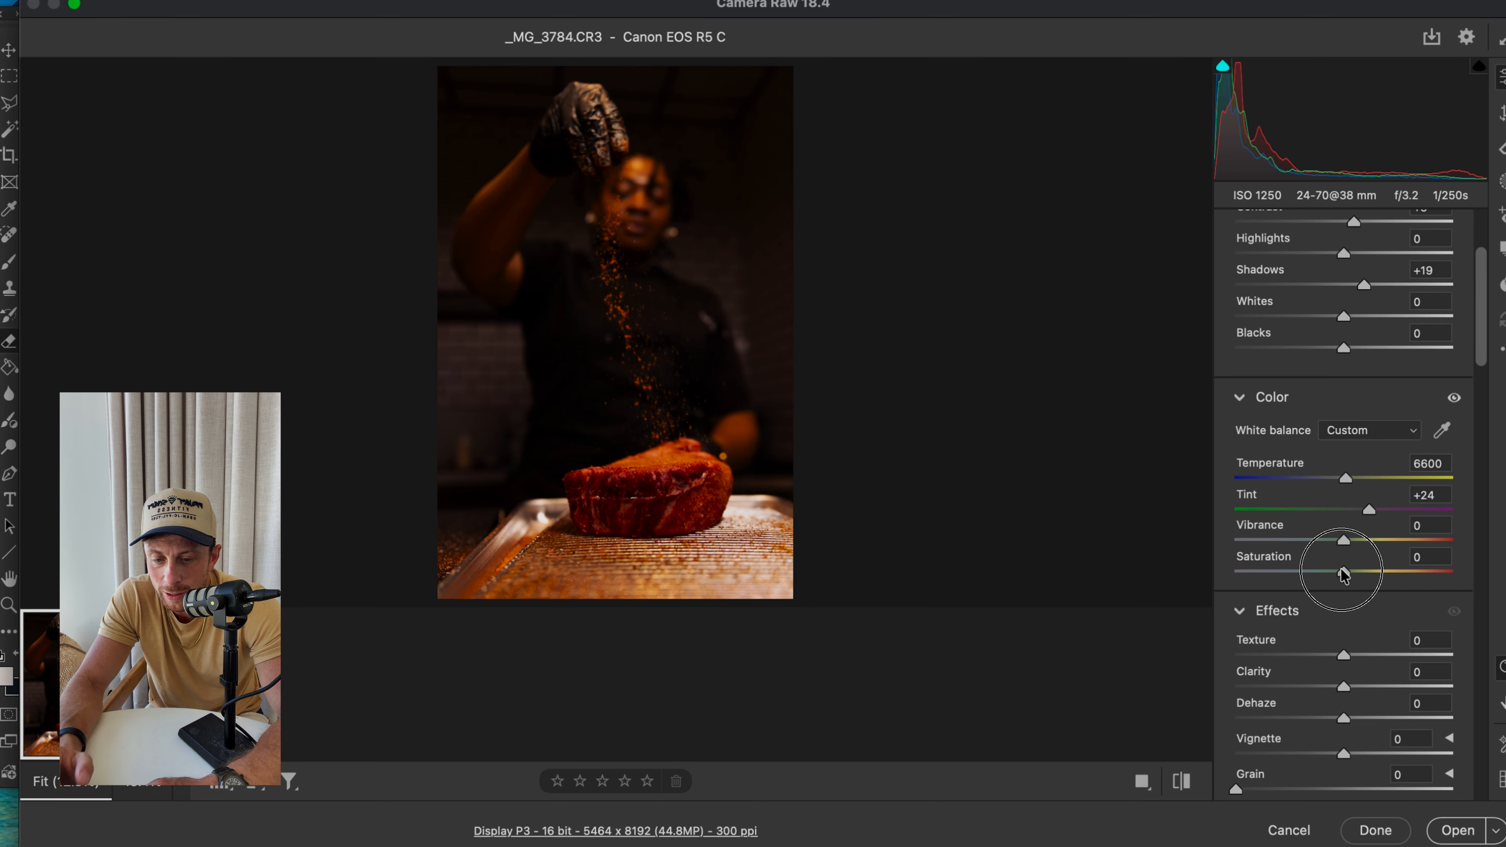
drag(1344, 574, 1345, 575)
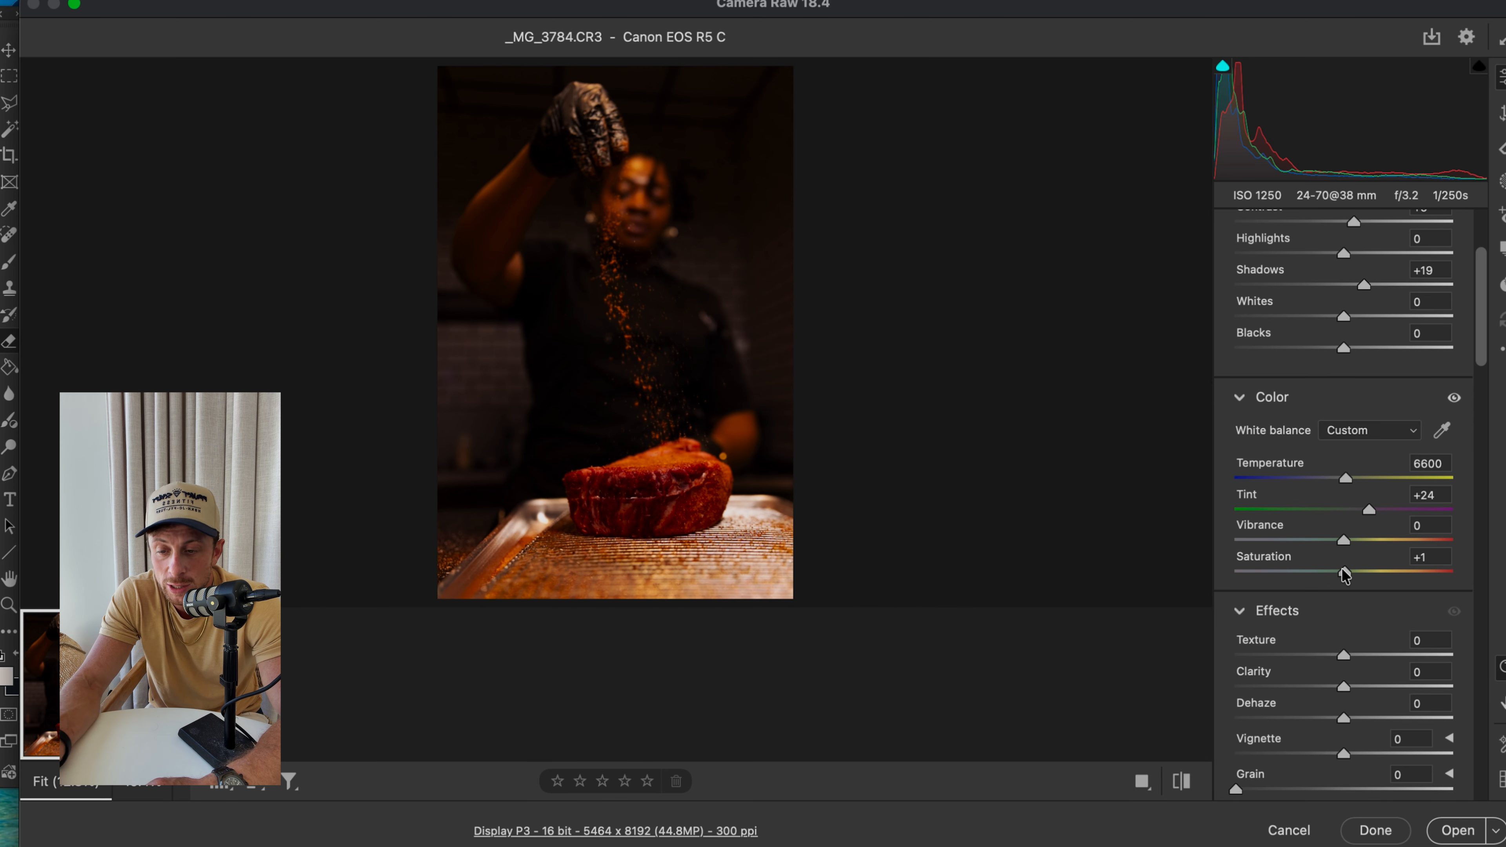
click(1343, 572)
mouse_move(1343, 574)
mouse_down()
mouse_move(1379, 568)
mouse_move(1304, 576)
mouse_move(1344, 571)
mouse_up()
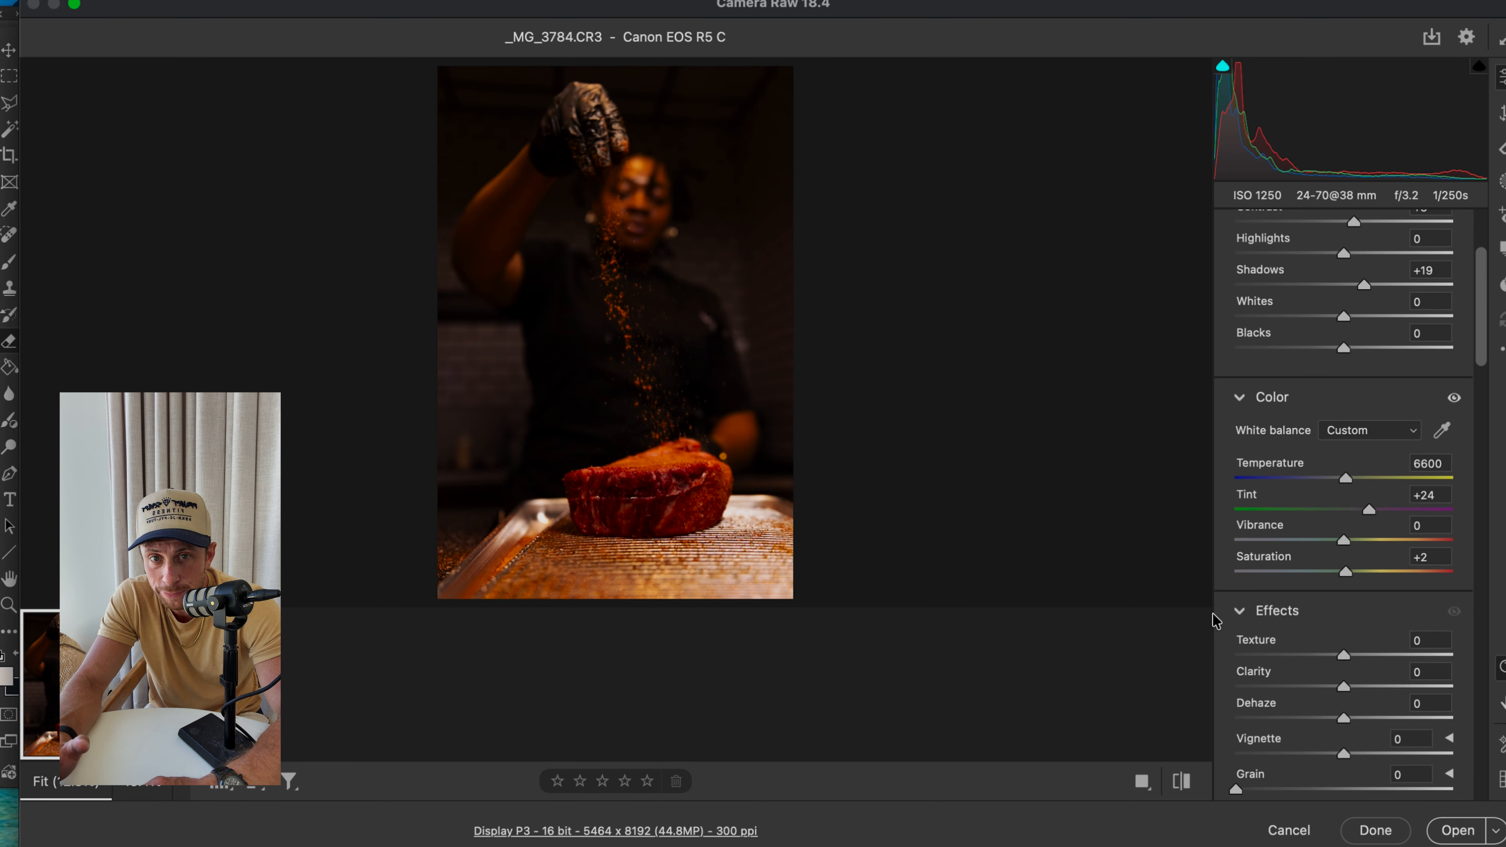
Try a clarity of +44, reset it, and set it to +38 while checking the steak up close
click(1347, 685)
drag(1347, 685, 1394, 686)
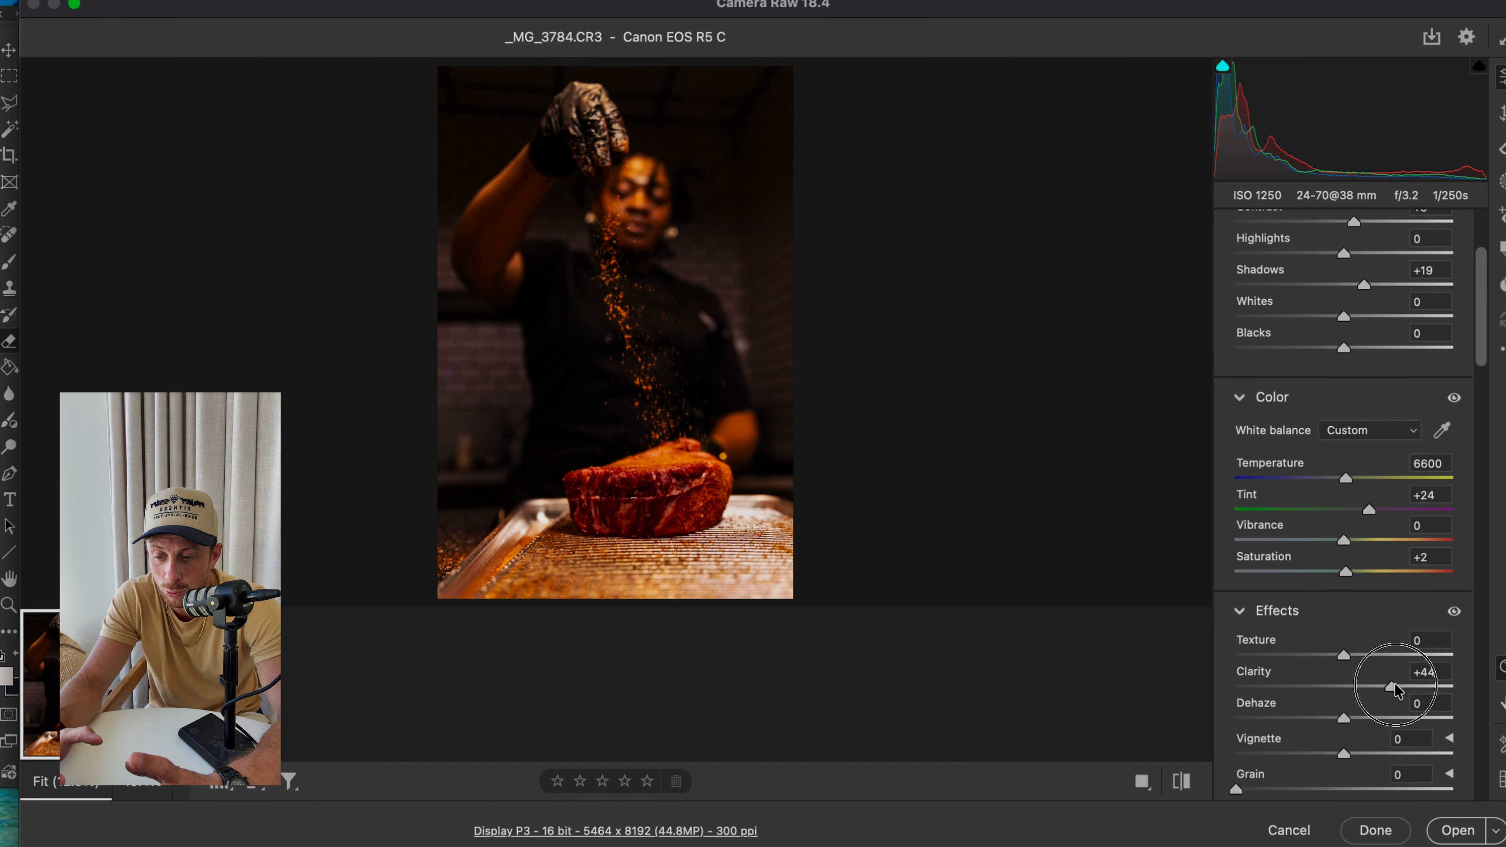
drag(1395, 685, 1345, 686)
drag(663, 505, 793, 541)
drag(1344, 688, 1384, 690)
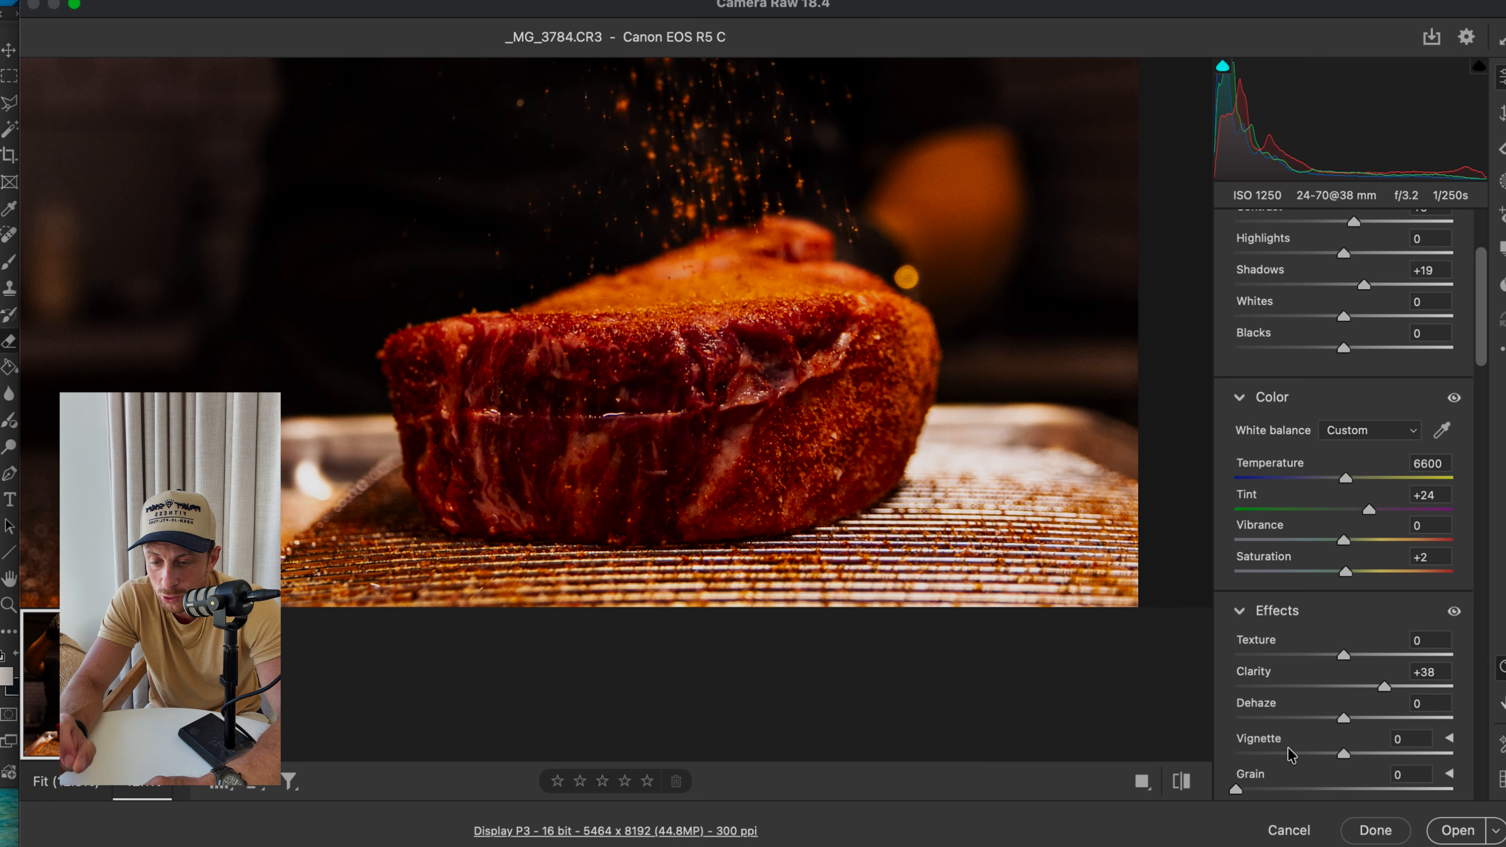
click(822, 446)
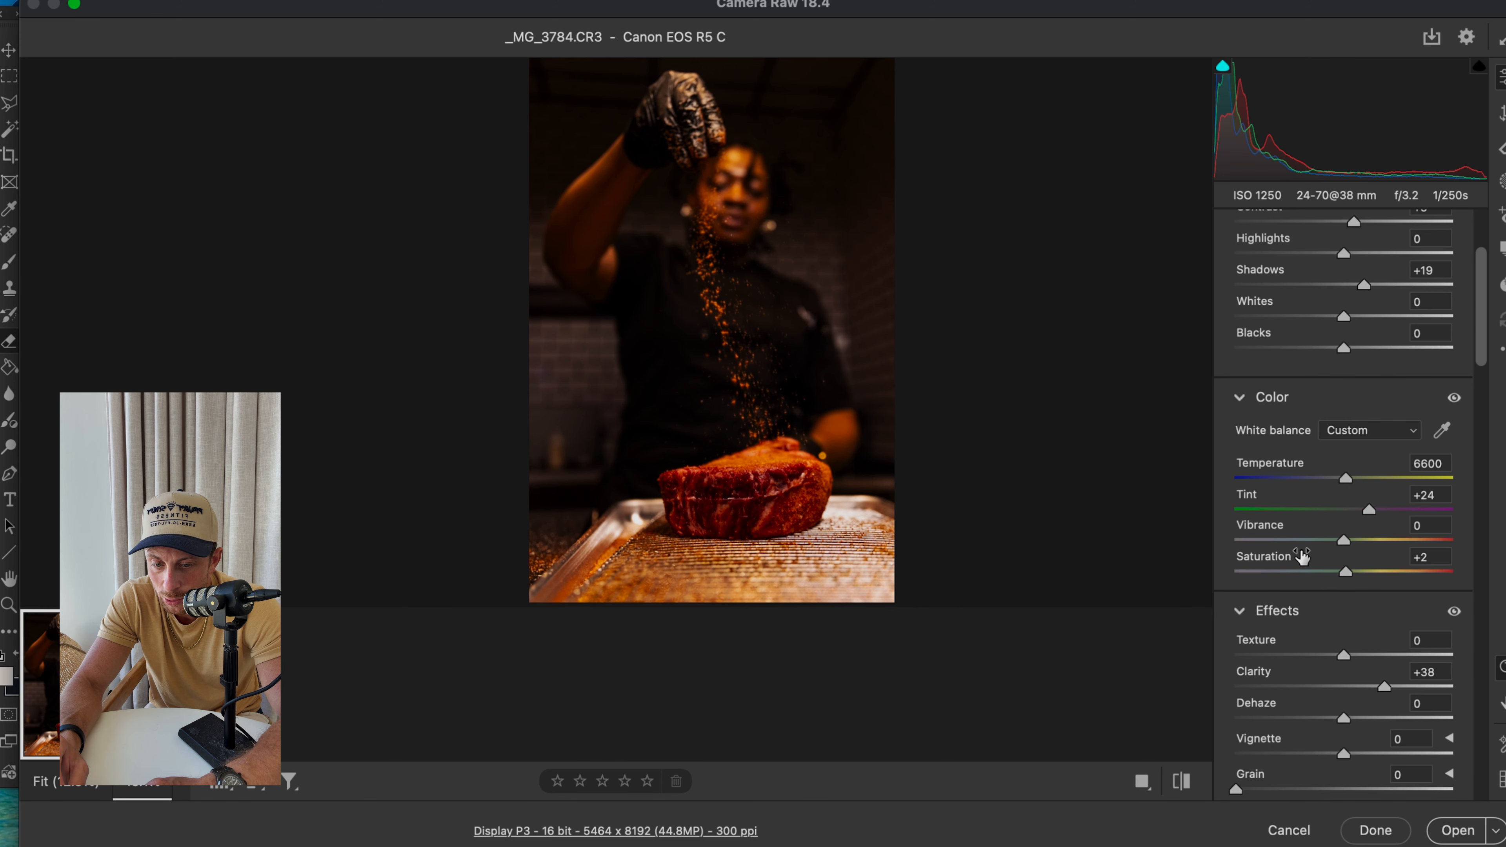
Compare the photo with and without the Light adjustments by toggling their preview several times
scroll(1301, 557, up, 3)
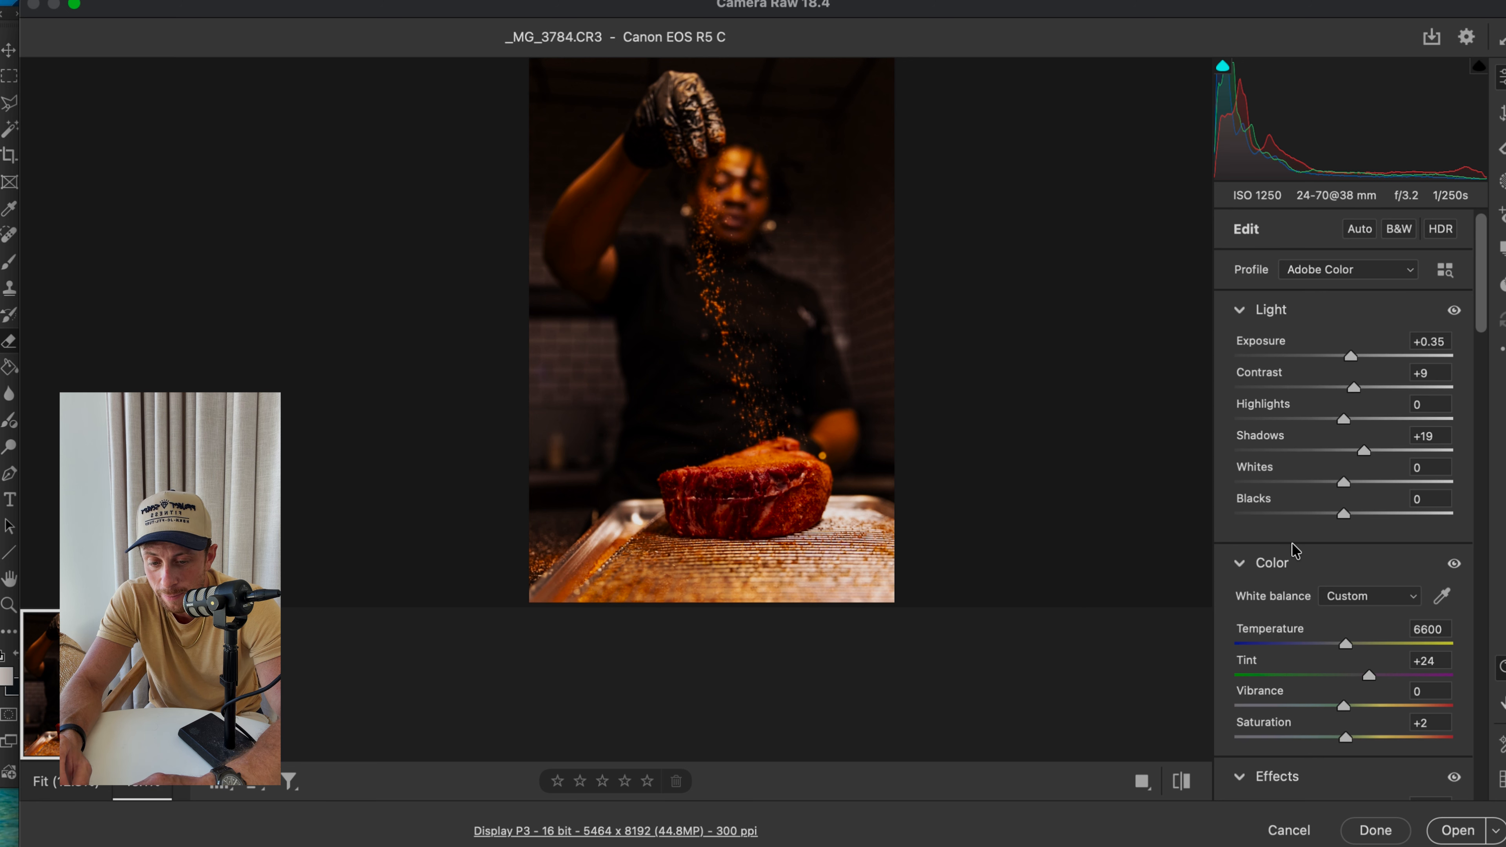
click(1454, 310)
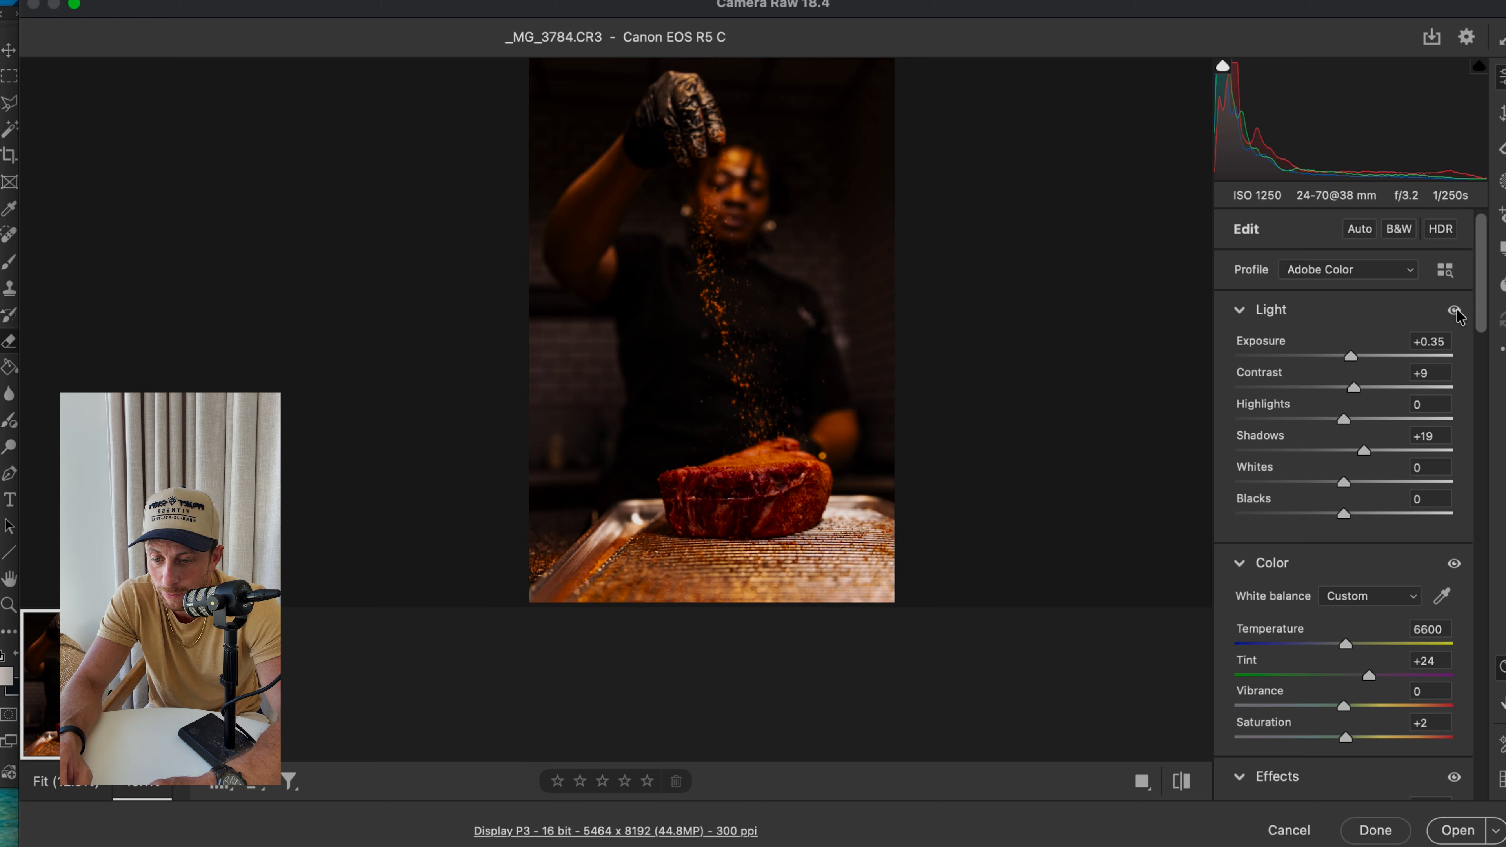
click(1454, 310)
click(1454, 310)
click(1454, 310)
click(1454, 310)
Set the white balance tint to +25 and cool the temperature to 6150
click(1372, 677)
drag(1337, 644, 1332, 644)
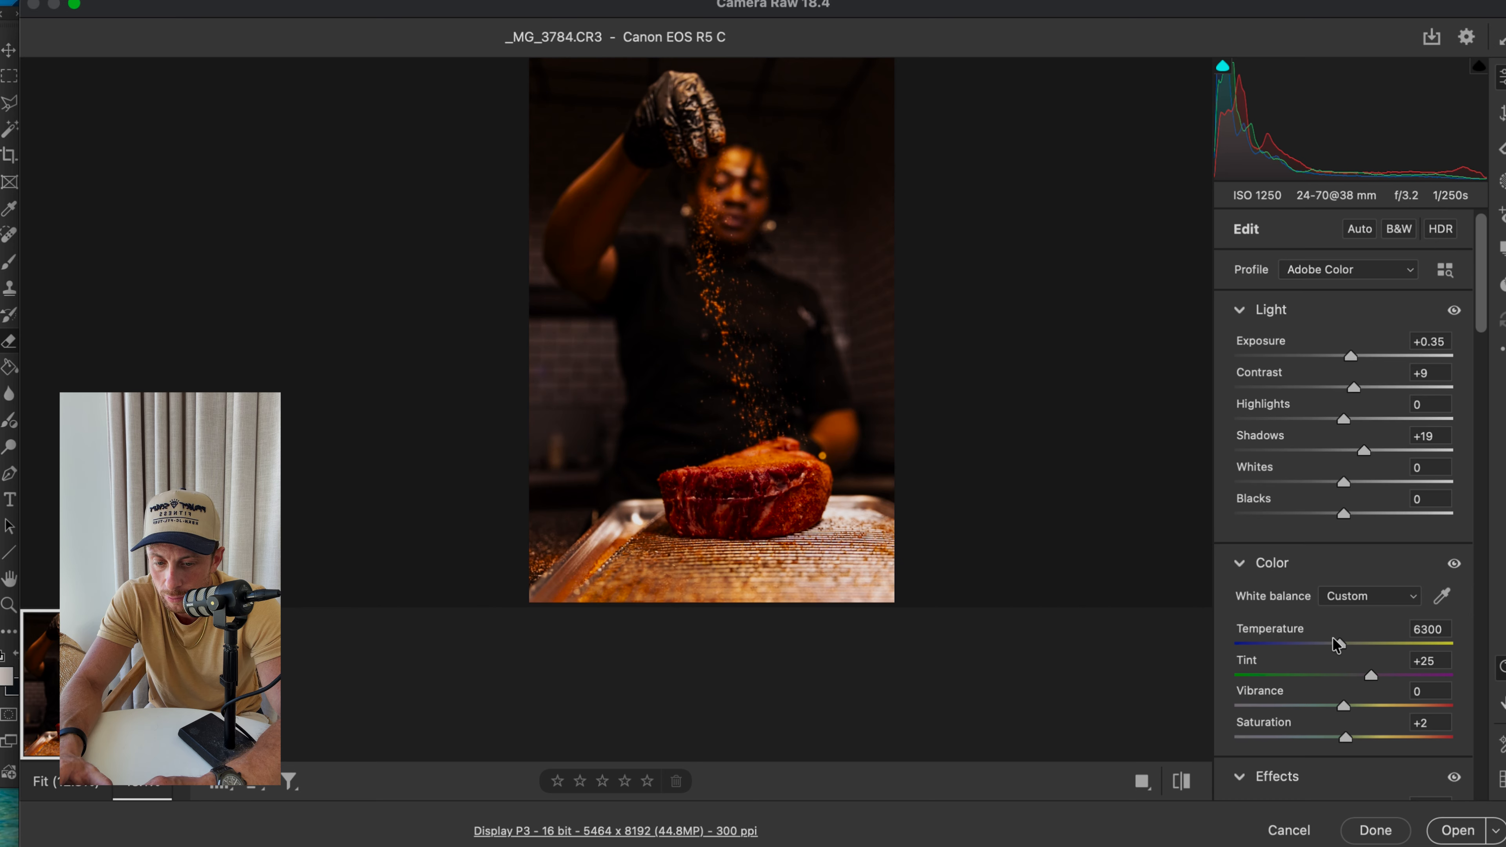
drag(1336, 645, 1334, 646)
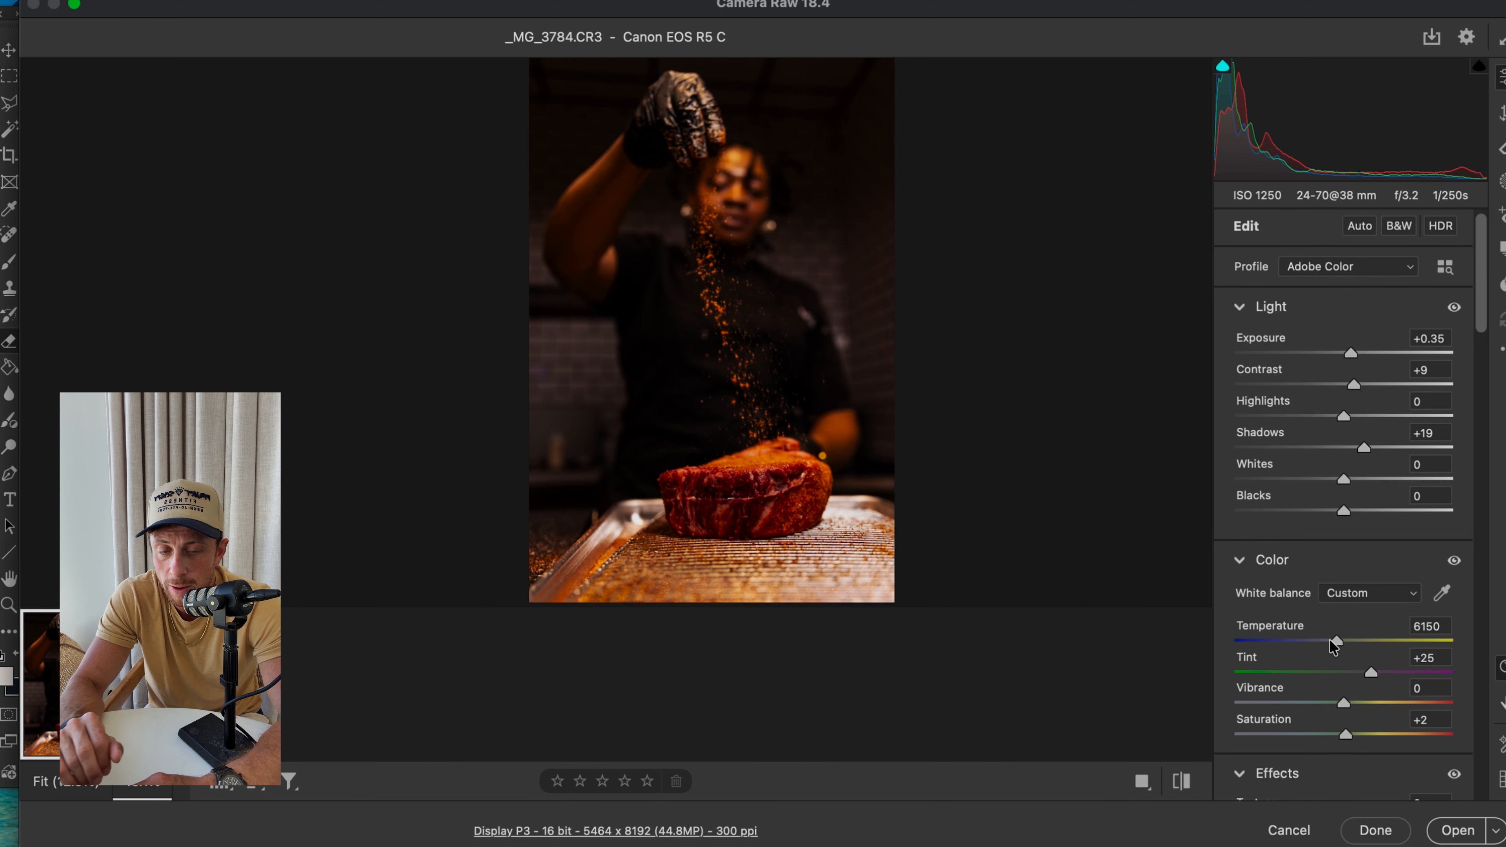
In the Color Mixer's HSL saturation settings, reduce the reds to -6 and the oranges to -8
scroll(1329, 647, down, 2)
scroll(1330, 647, down, 6)
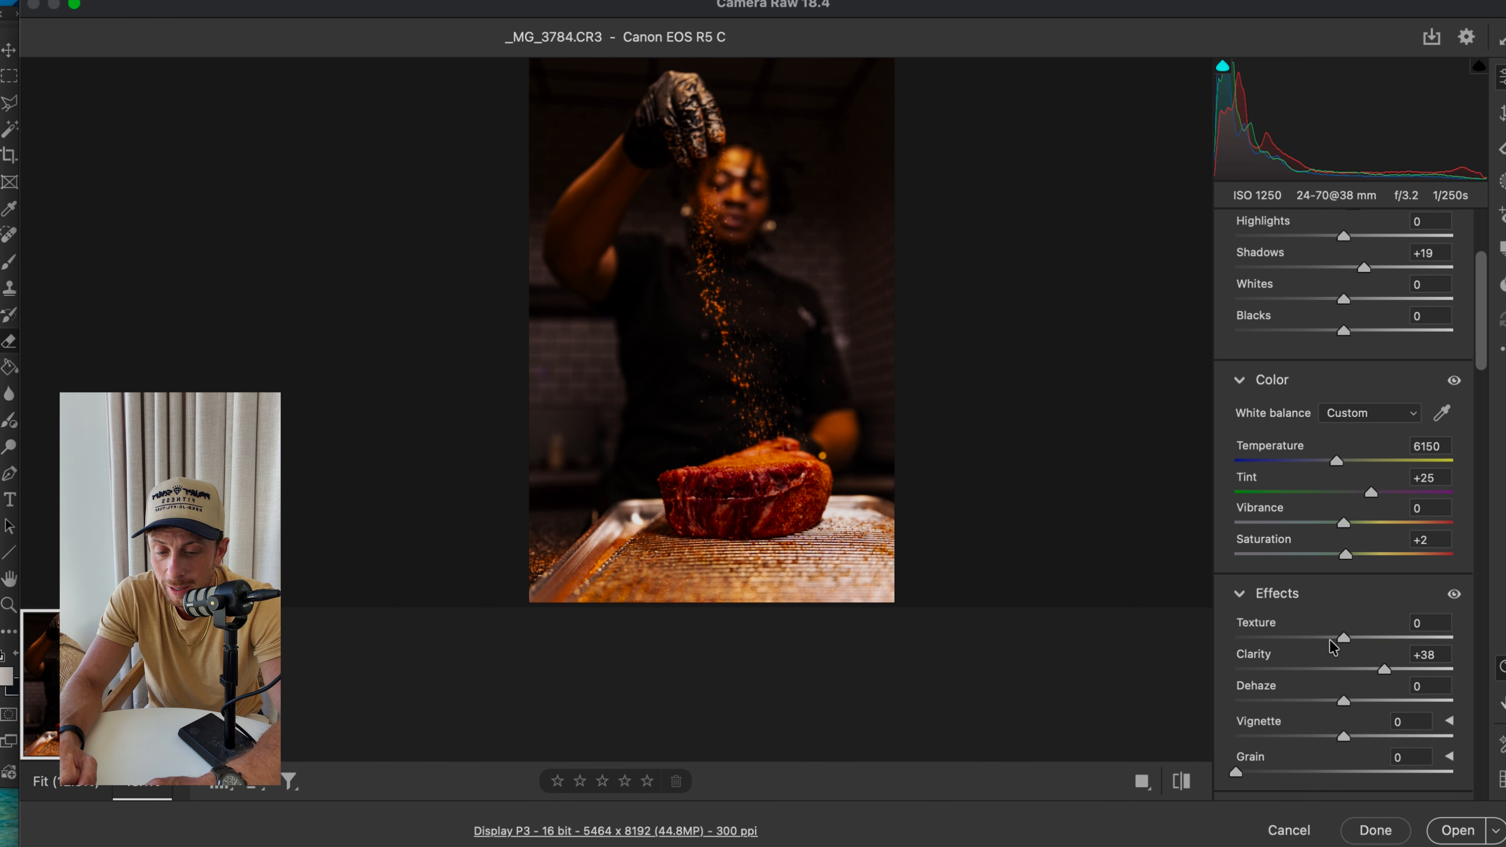
scroll(1330, 646, down, 17)
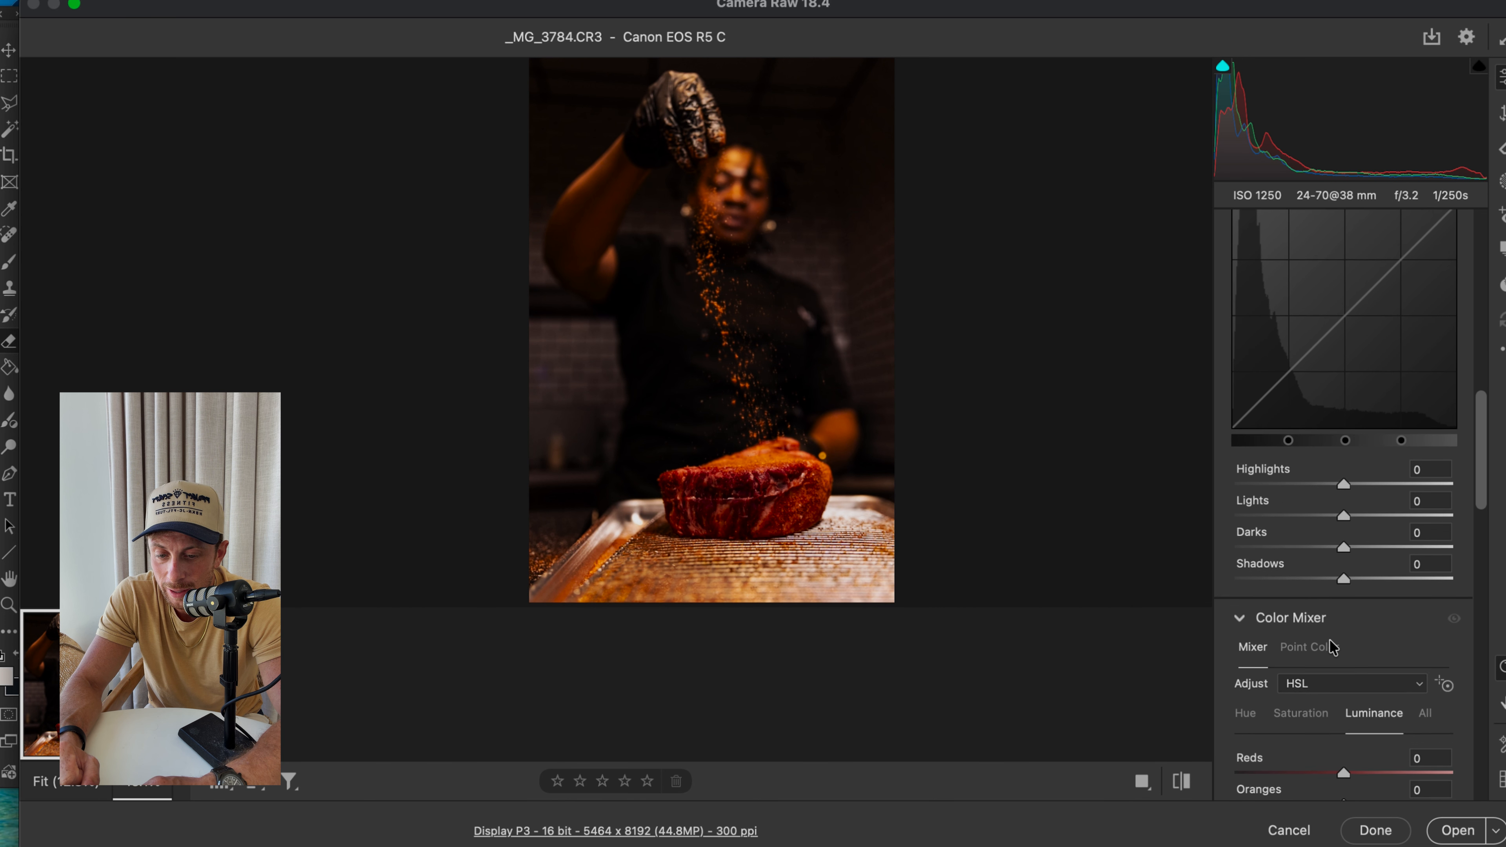
scroll(1330, 647, down, 4)
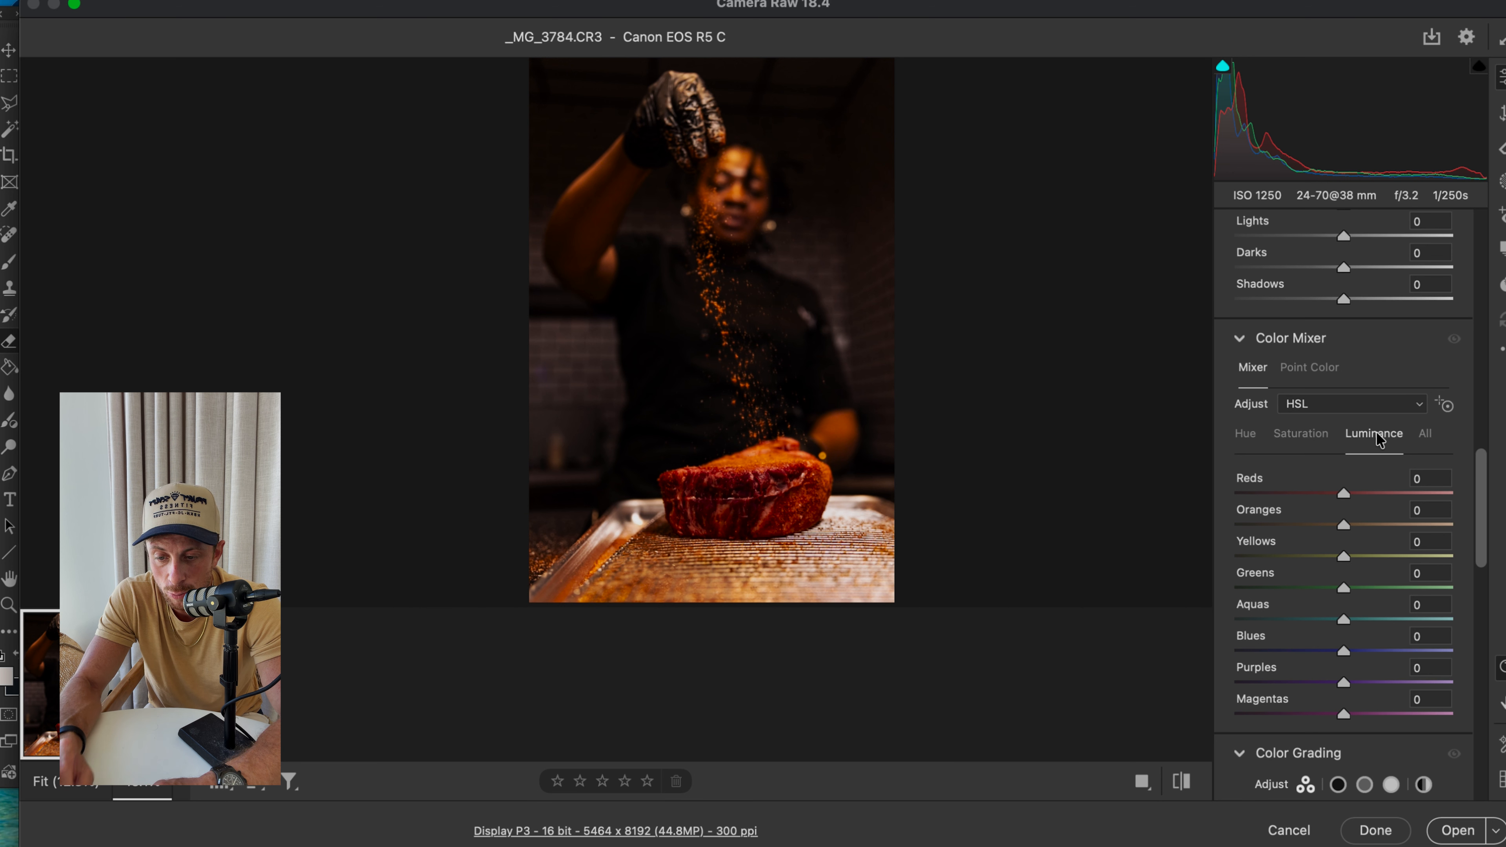
click(1295, 433)
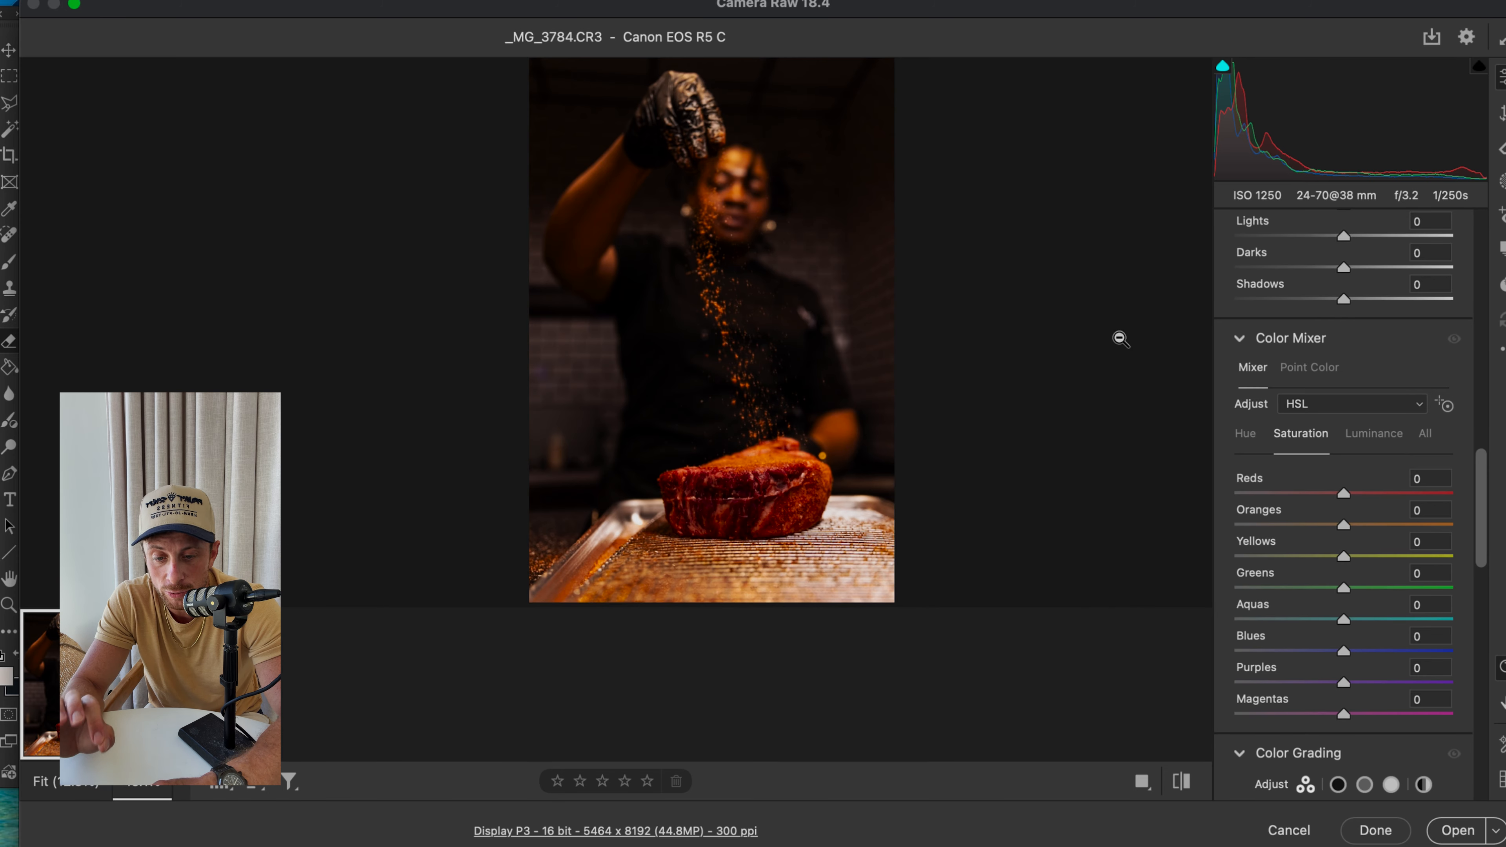
click(1251, 437)
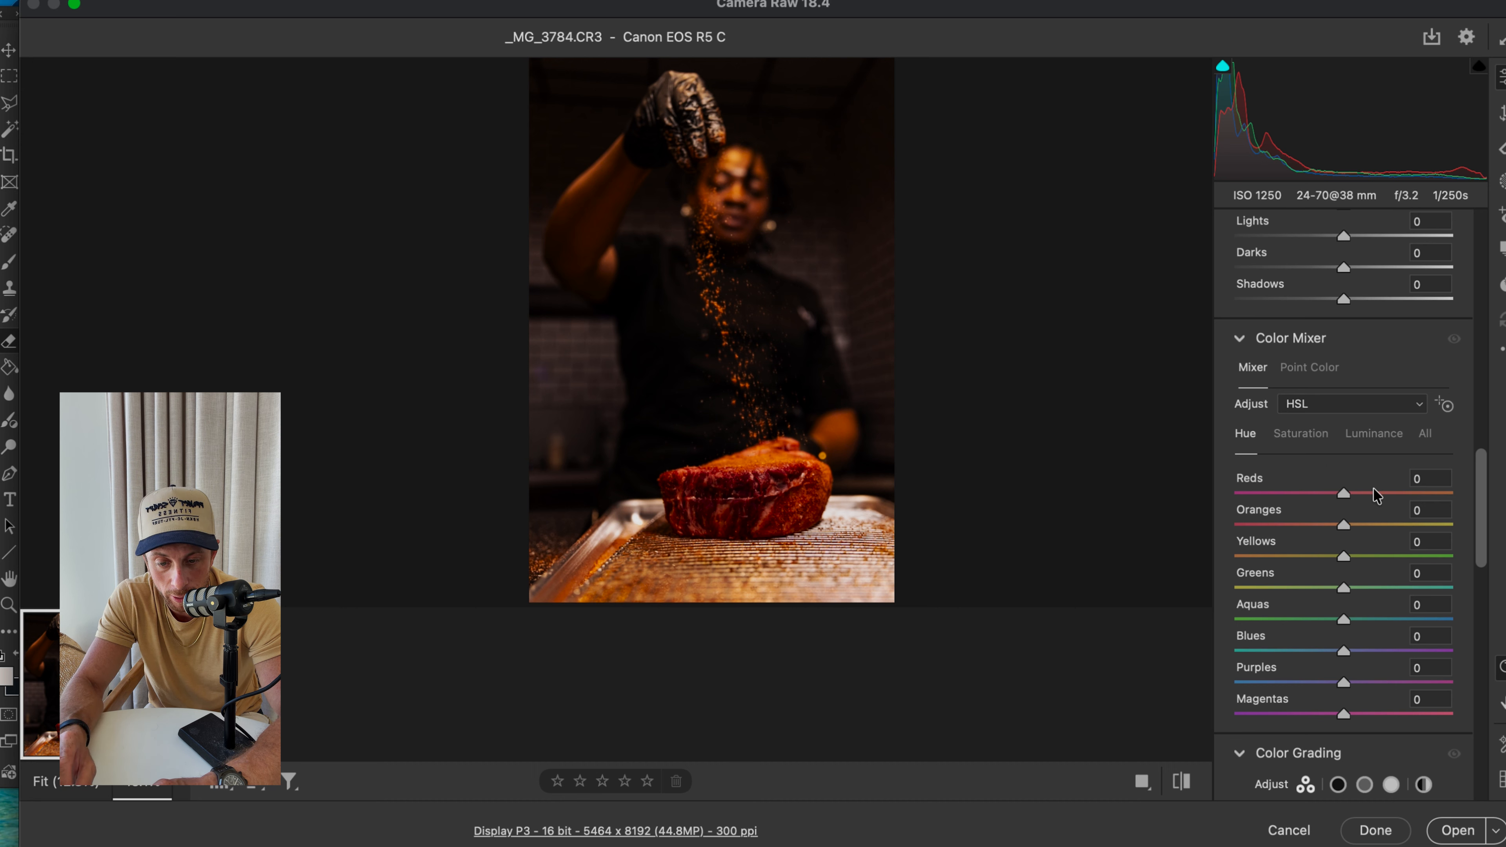
click(1294, 439)
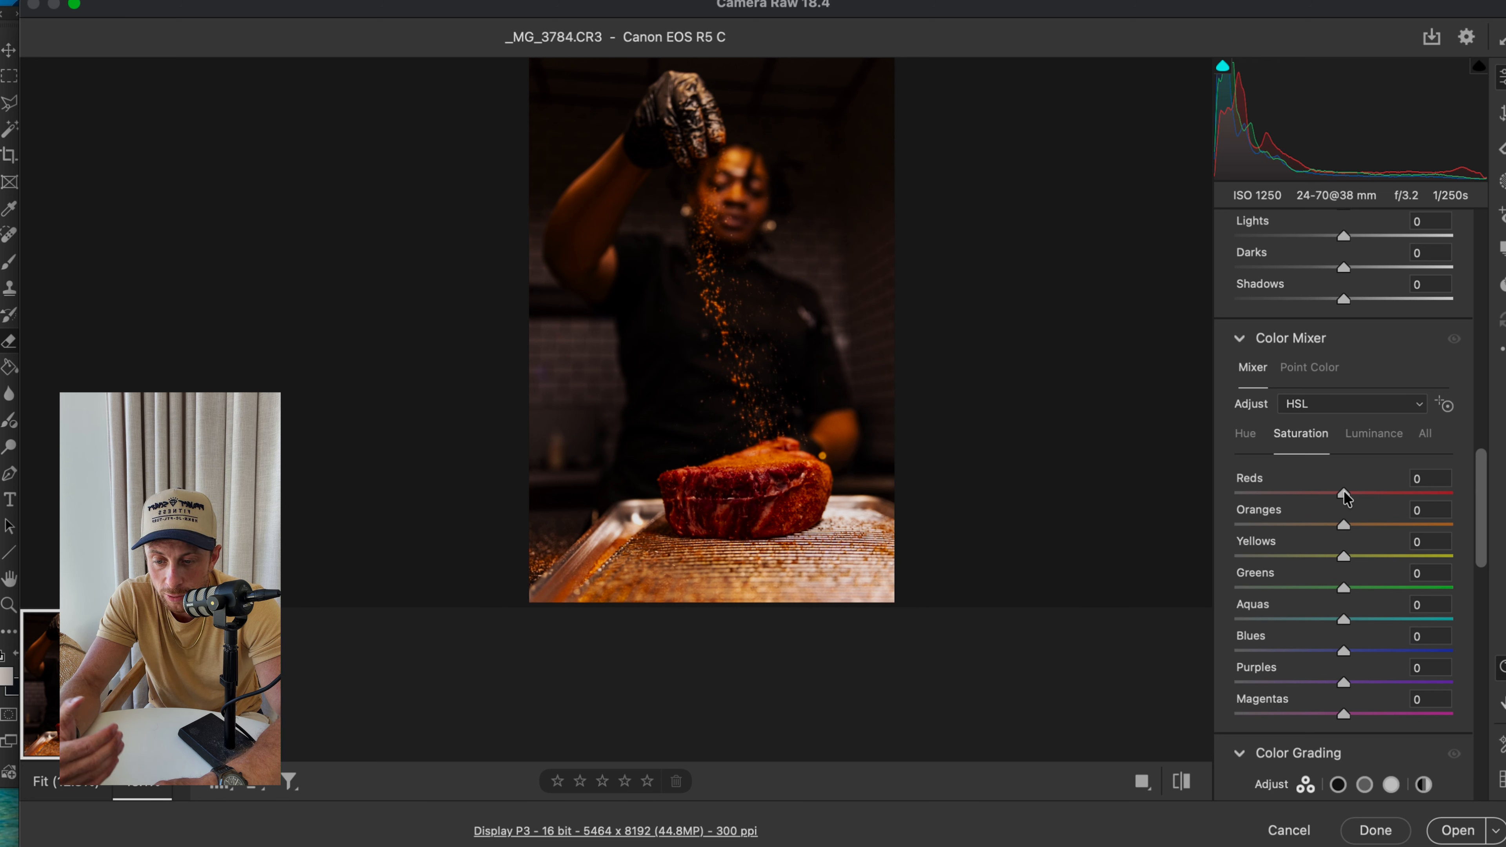
mouse_move(1343, 491)
mouse_down()
mouse_move(1214, 496)
mouse_move(1485, 481)
mouse_move(1345, 514)
mouse_up()
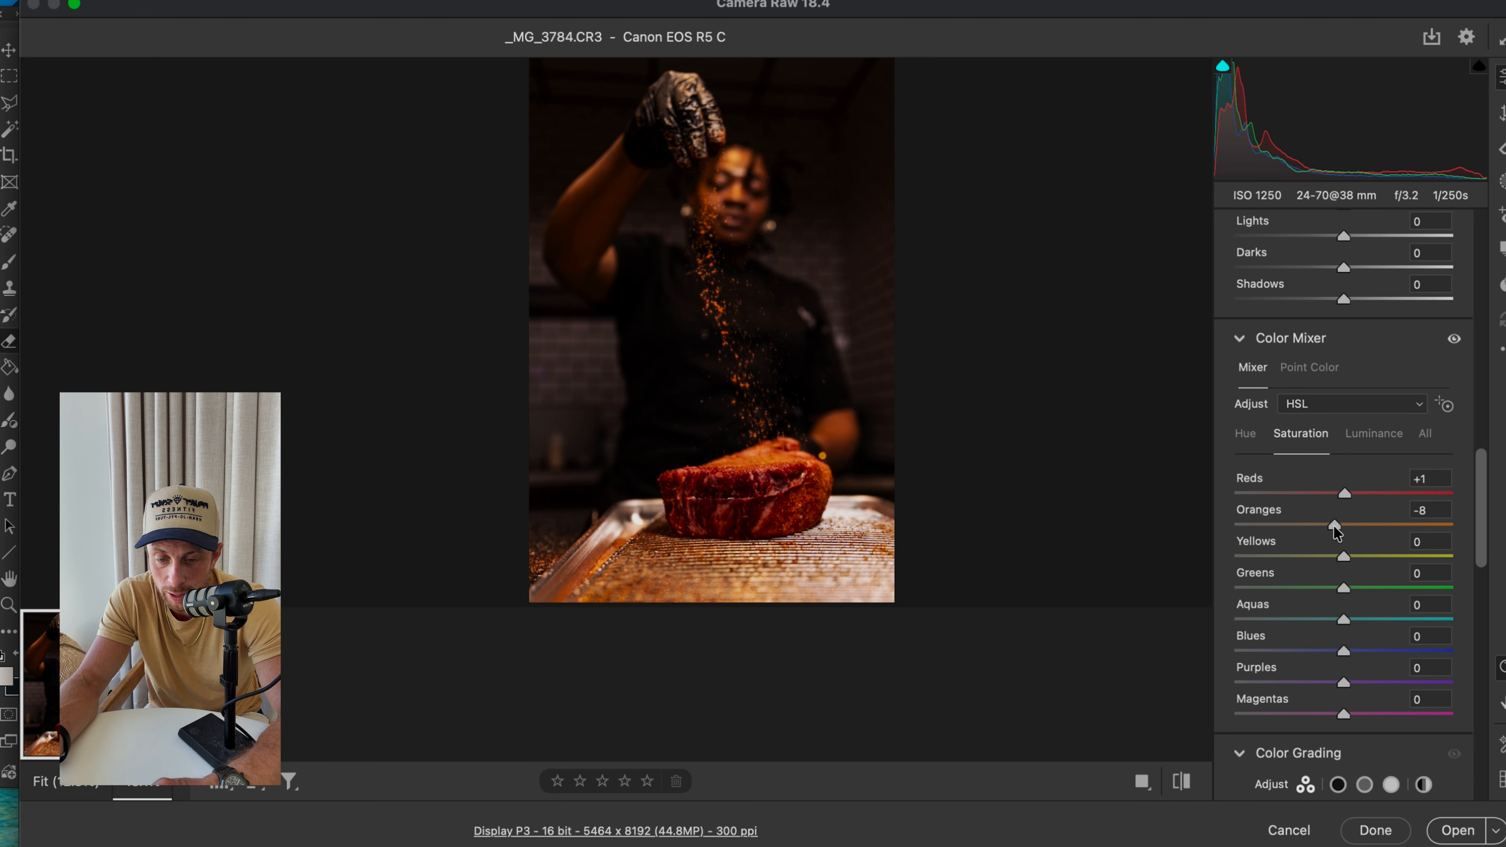
drag(1342, 492, 1335, 492)
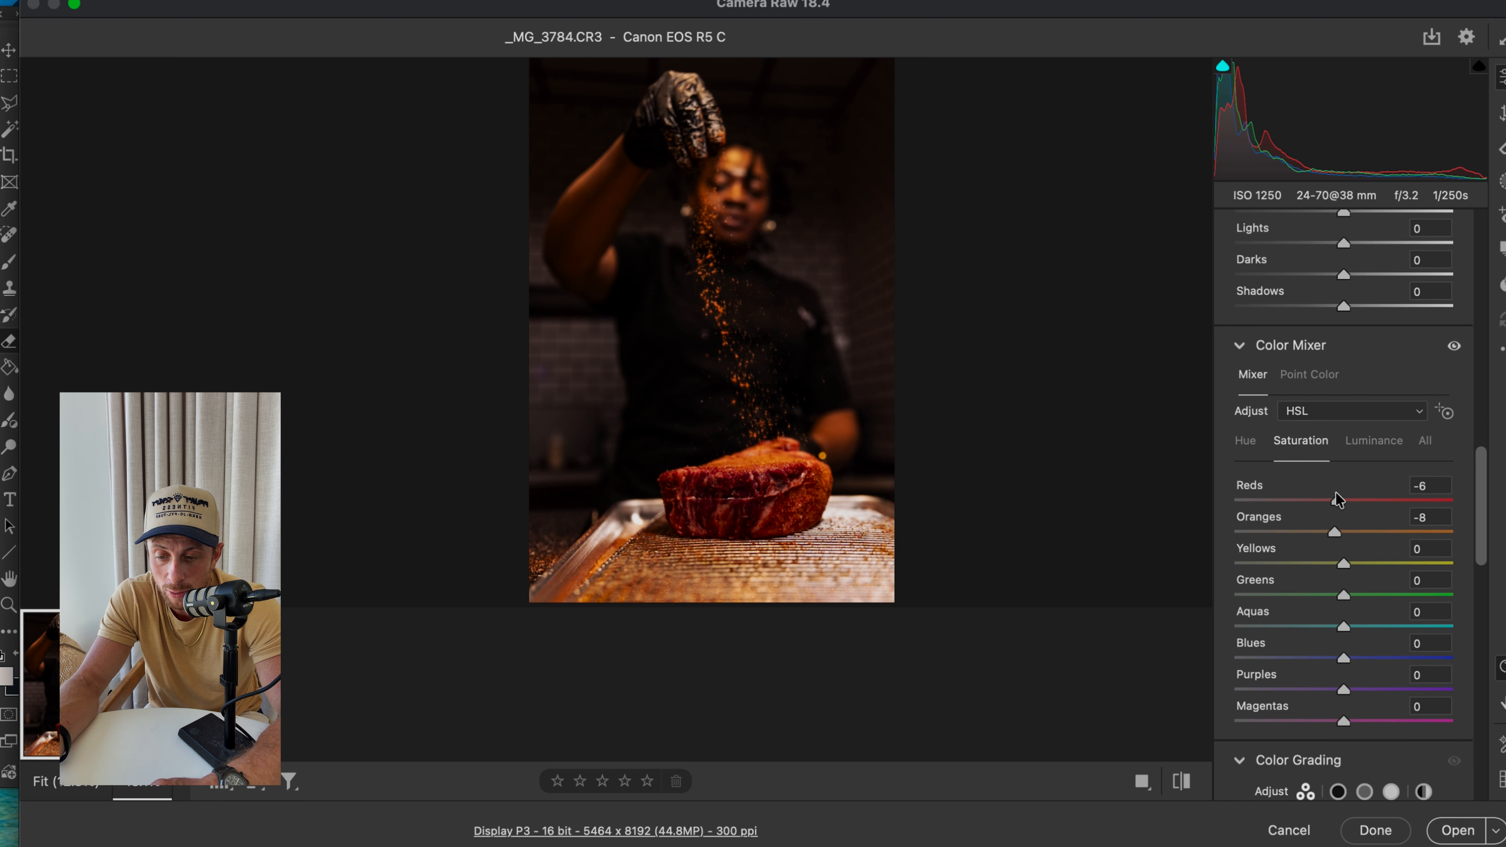
Raise the photo's overall saturation to +7 and compare the image with and without the Color adjustments
scroll(1335, 492, up, 10)
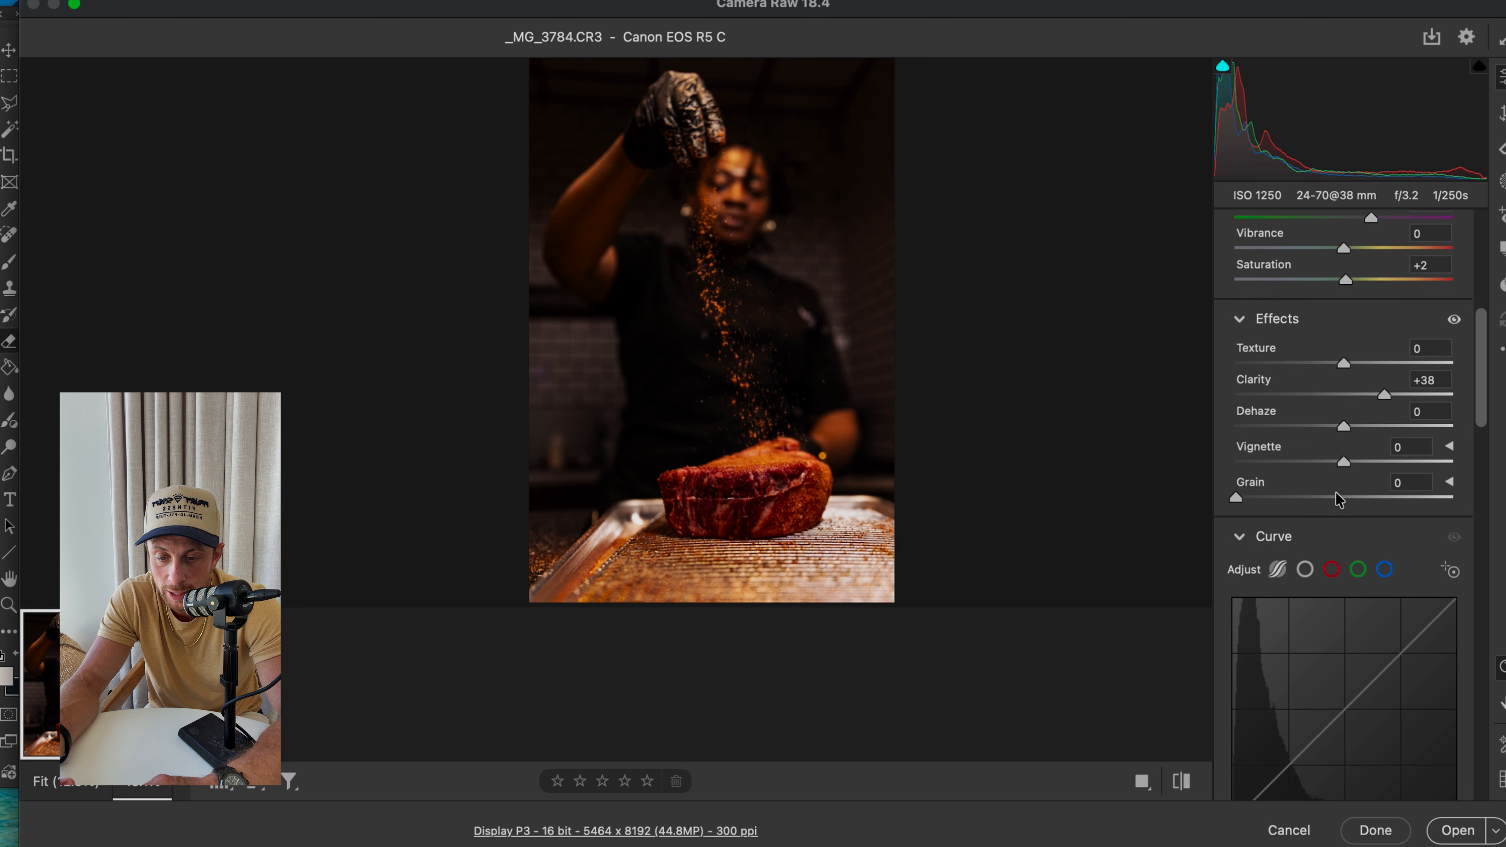
drag(1345, 478, 1351, 482)
click(1456, 304)
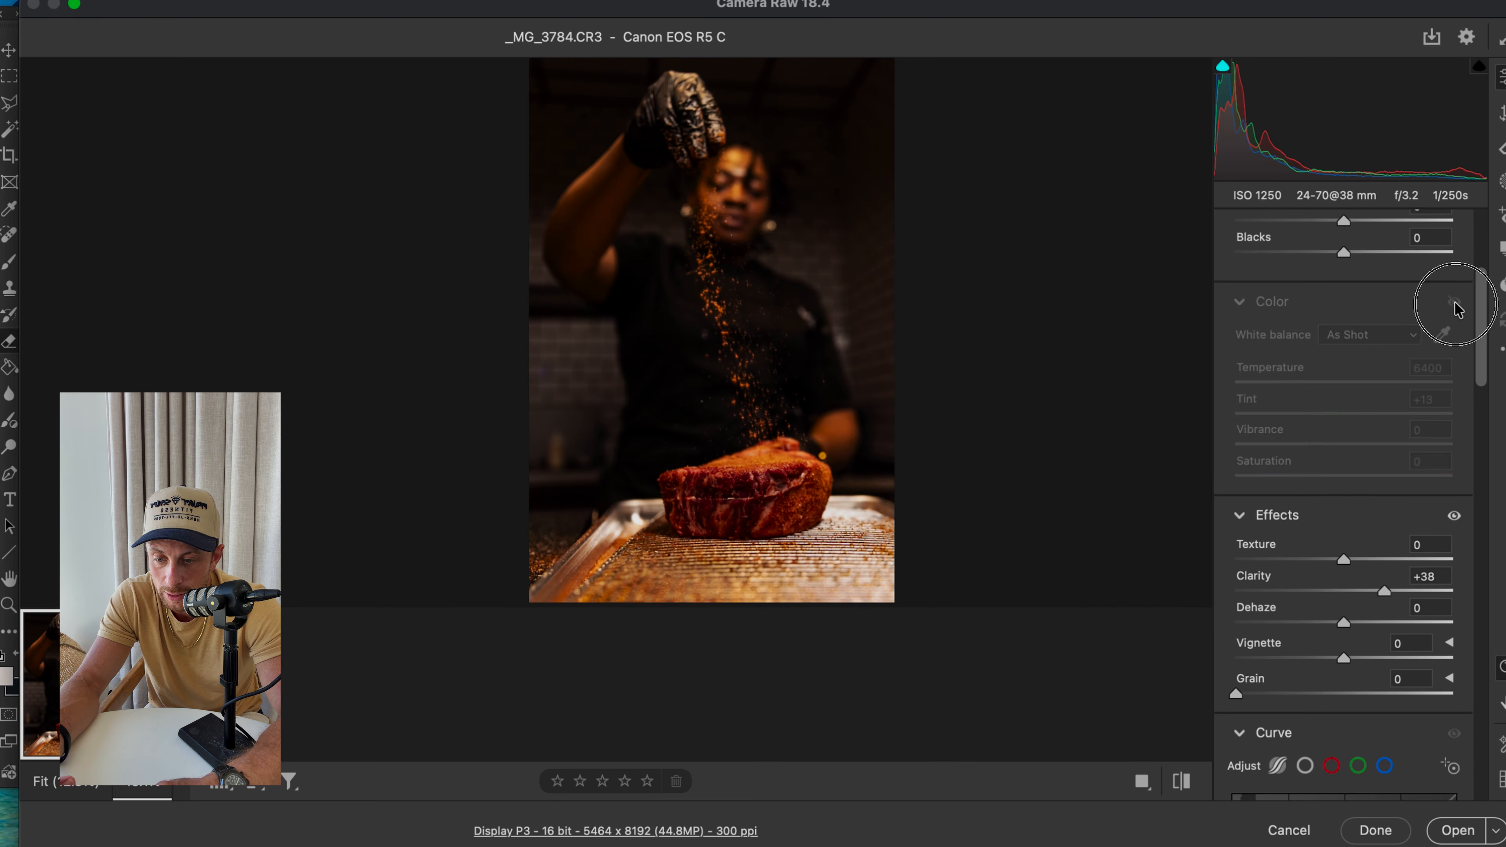
click(1455, 304)
click(1455, 303)
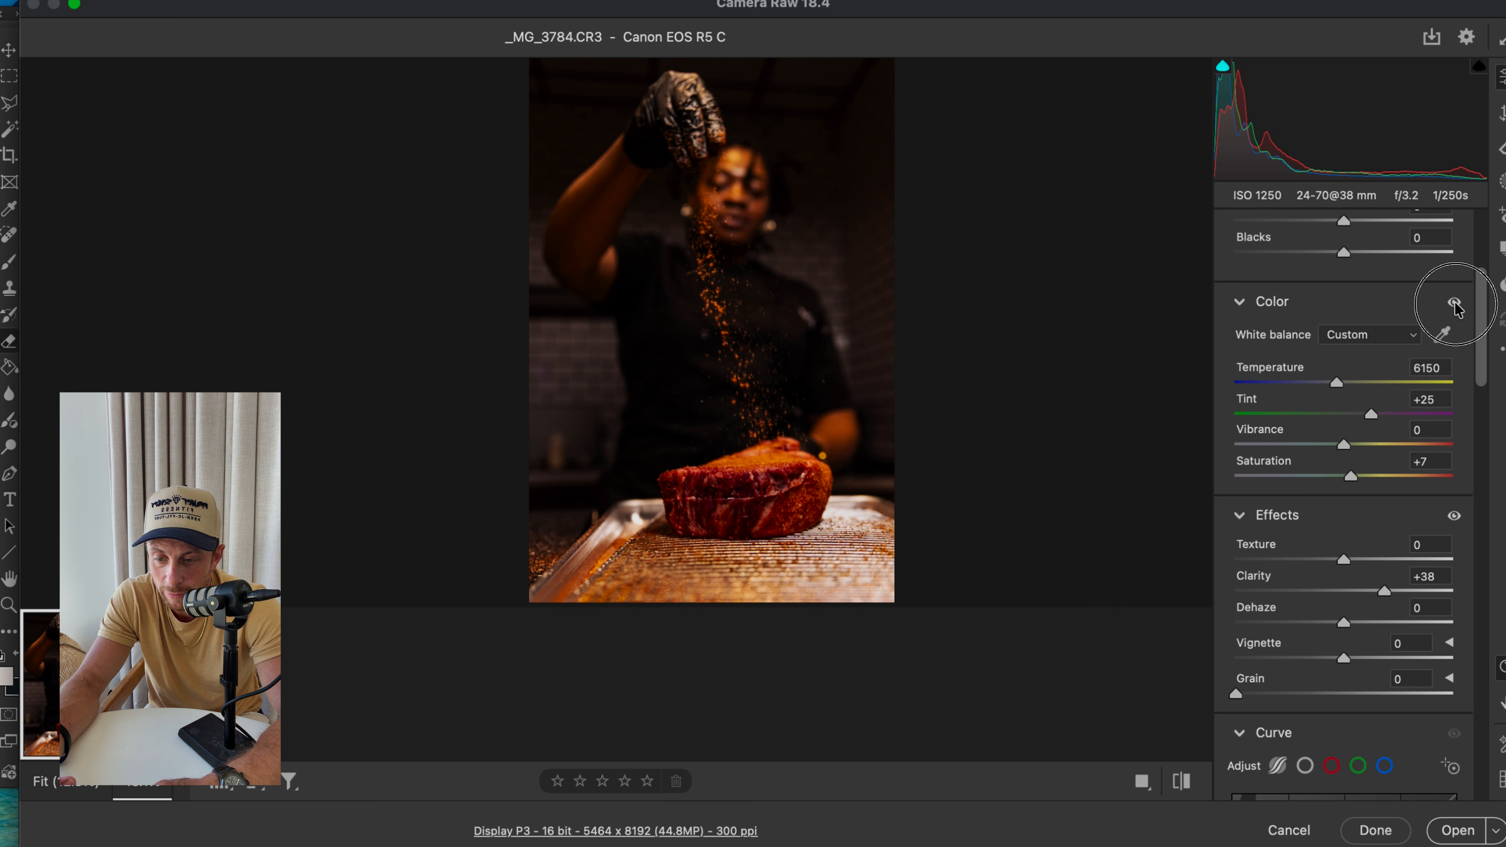
In the Color Mixer's luminance settings, brighten the oranges to +11 after trying +94, and the reds to +16
scroll(1380, 514, down, 10)
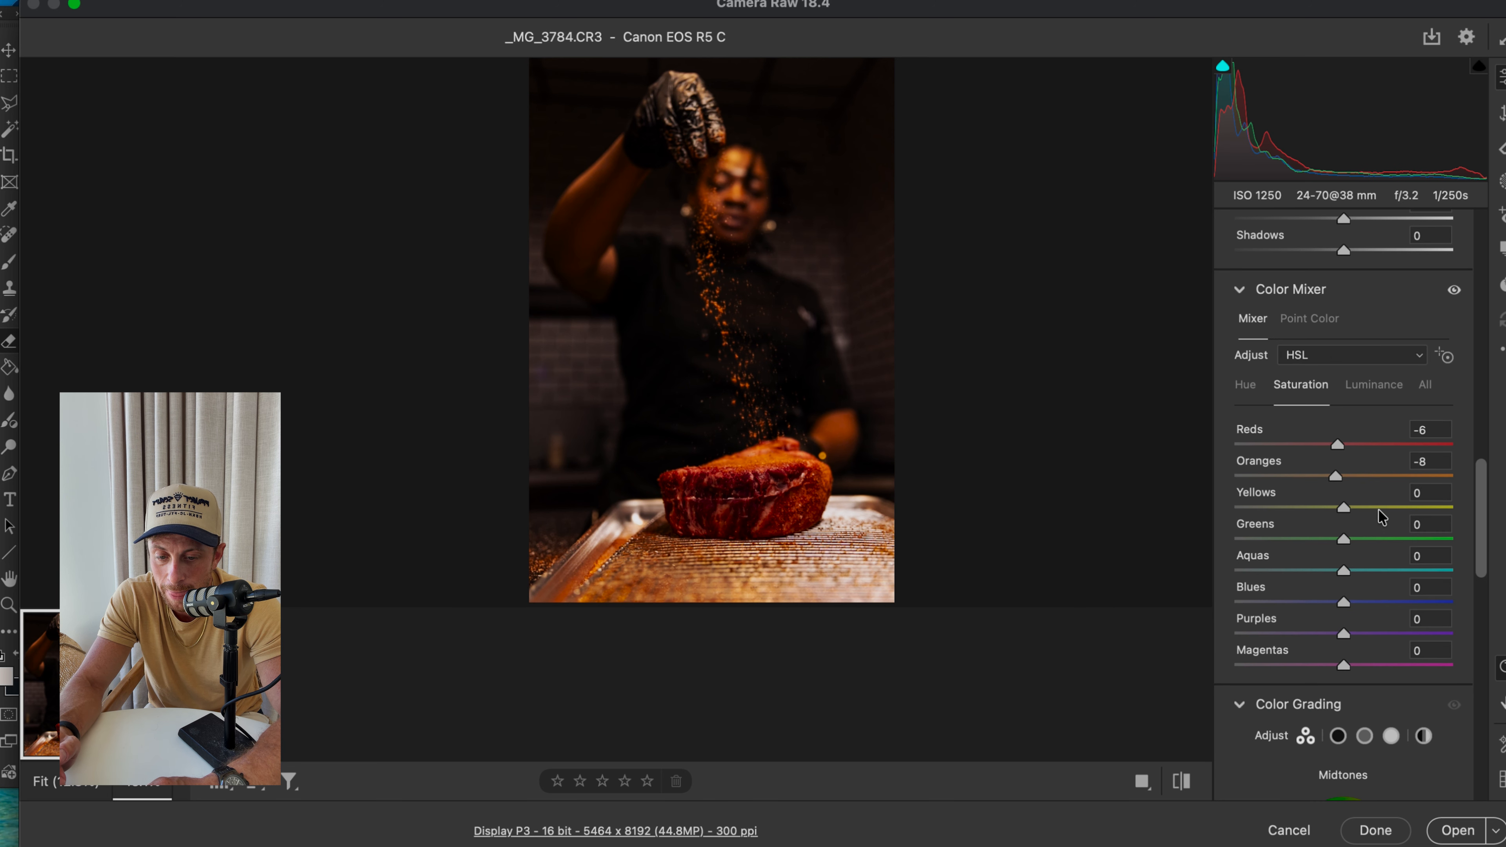
click(1362, 391)
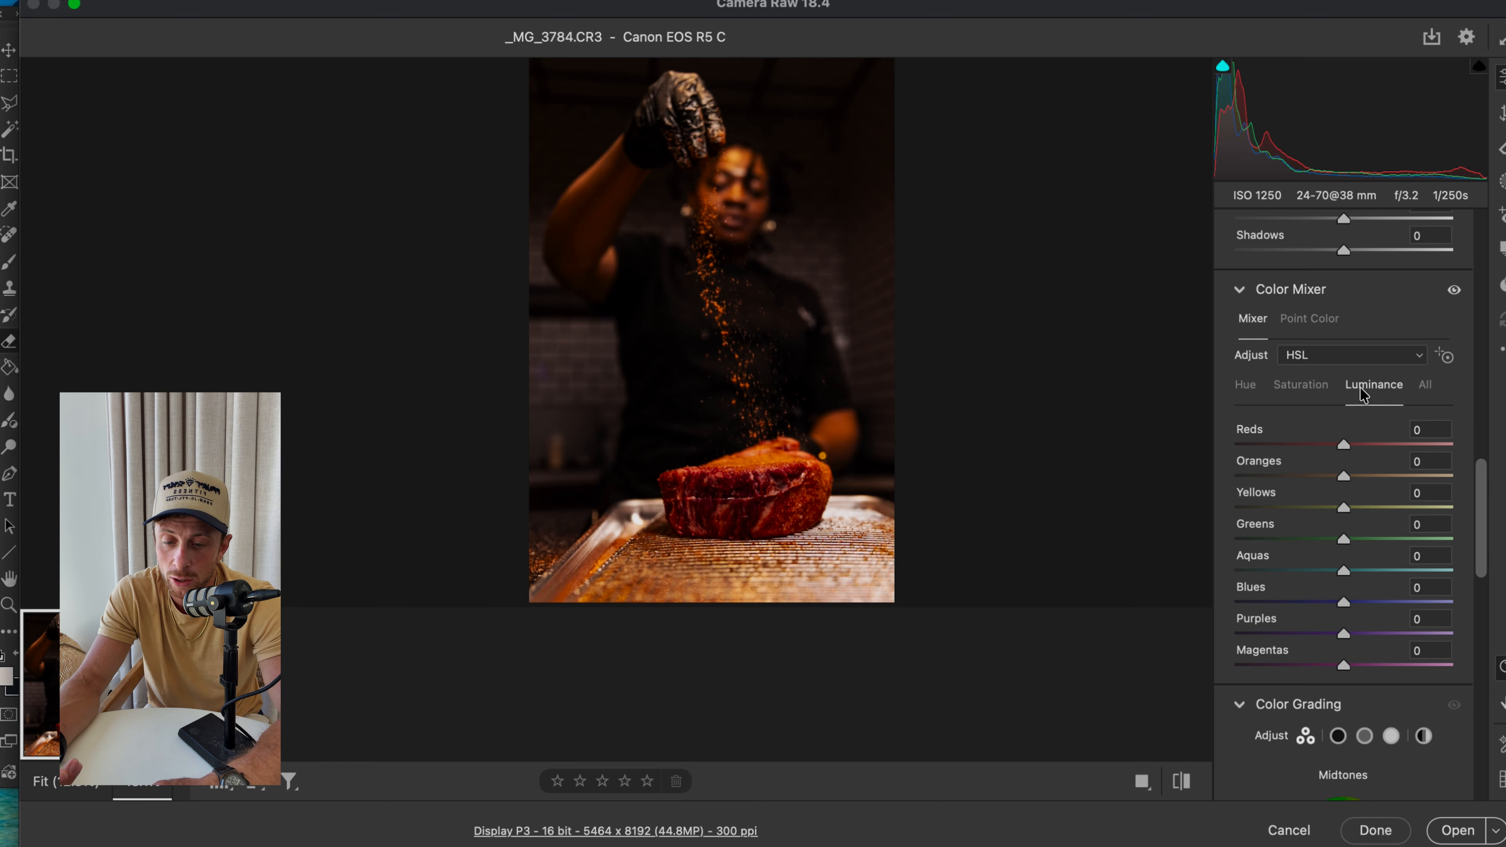
click(1343, 474)
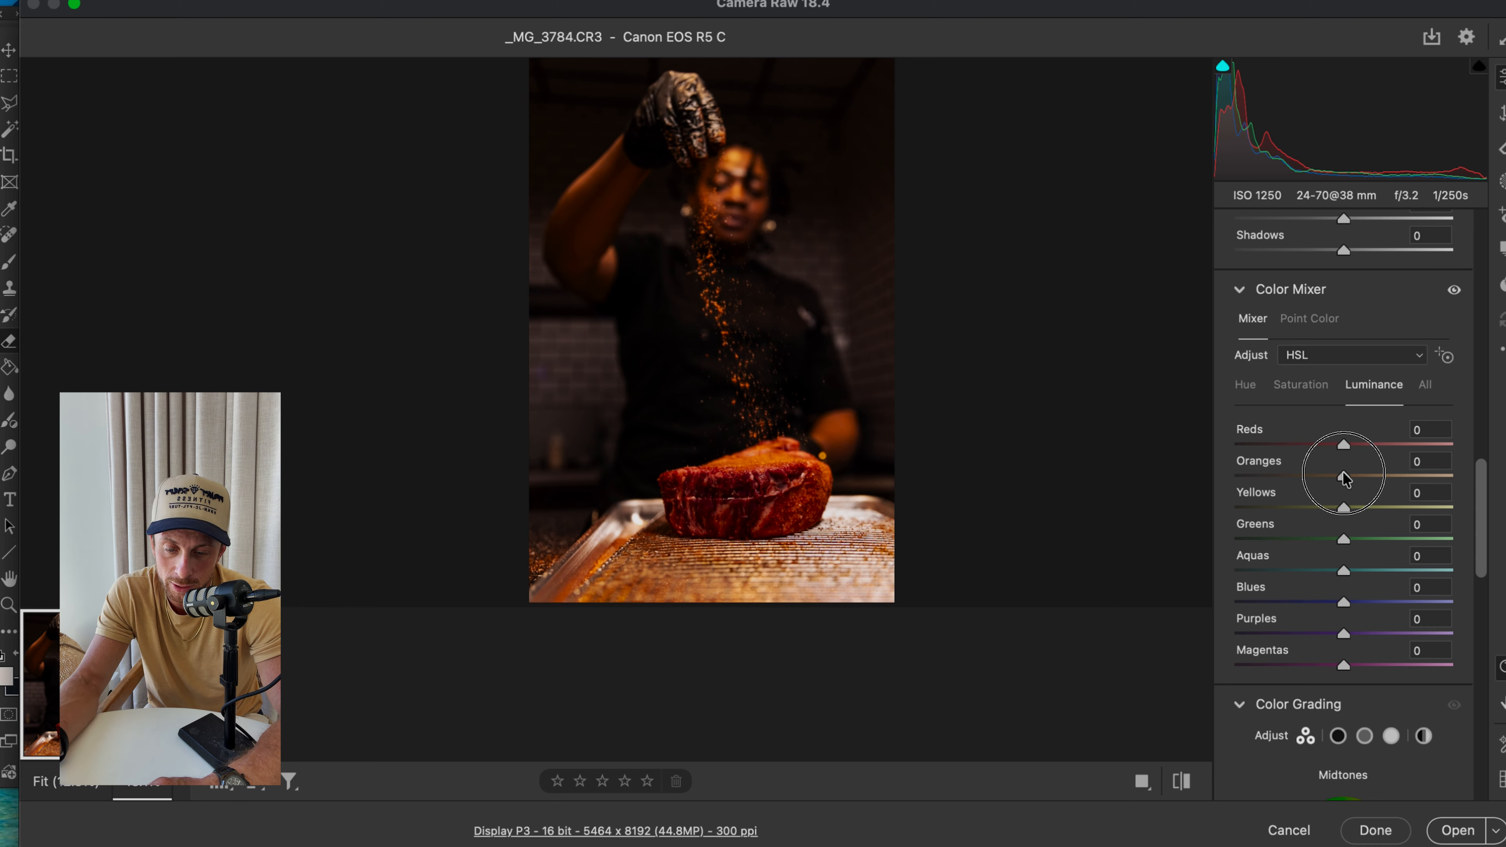
drag(1343, 478, 1445, 474)
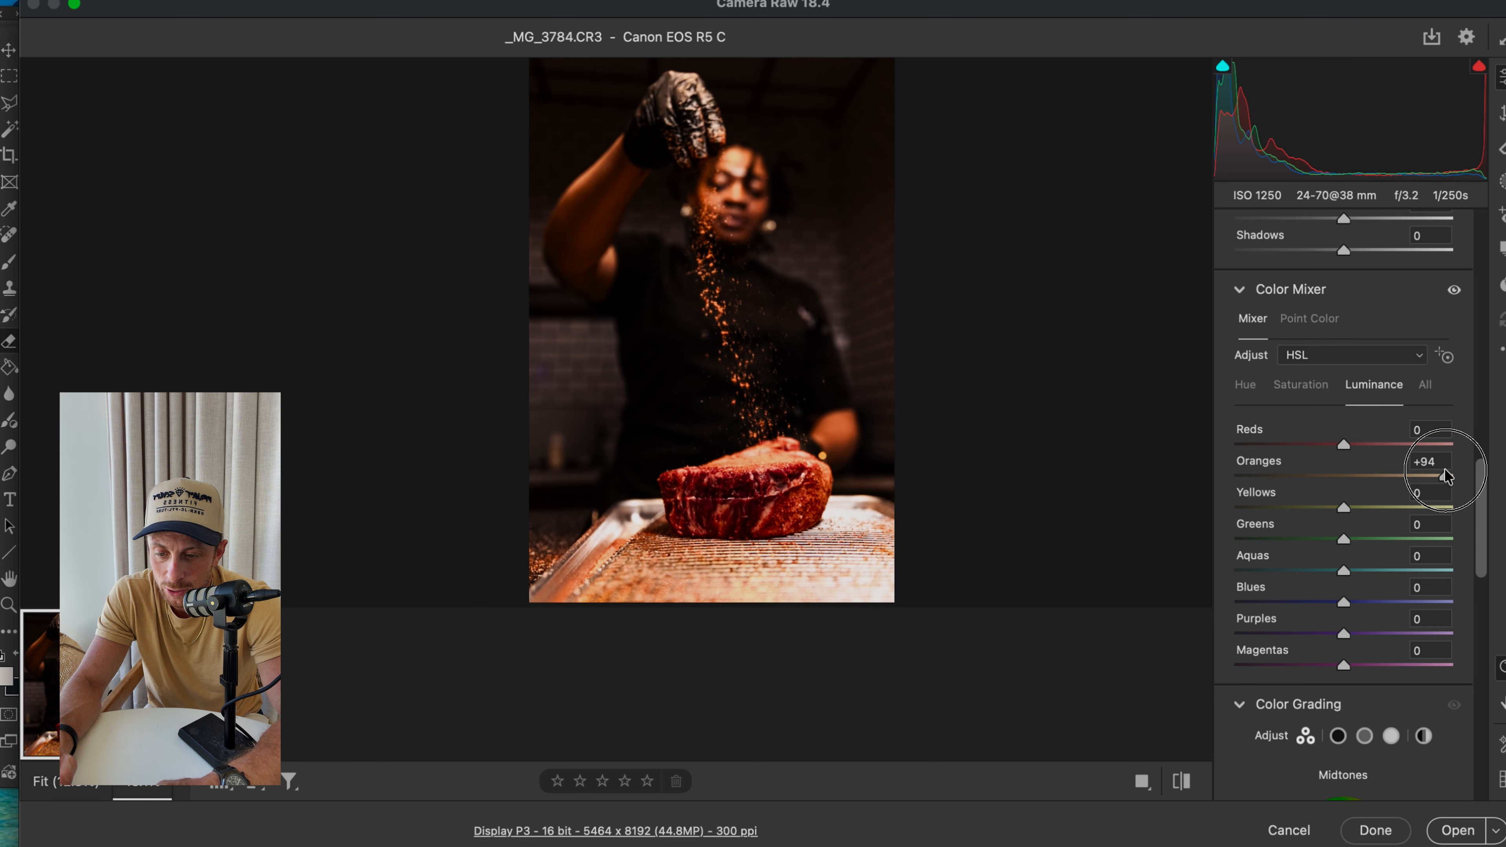
drag(1444, 474, 1358, 476)
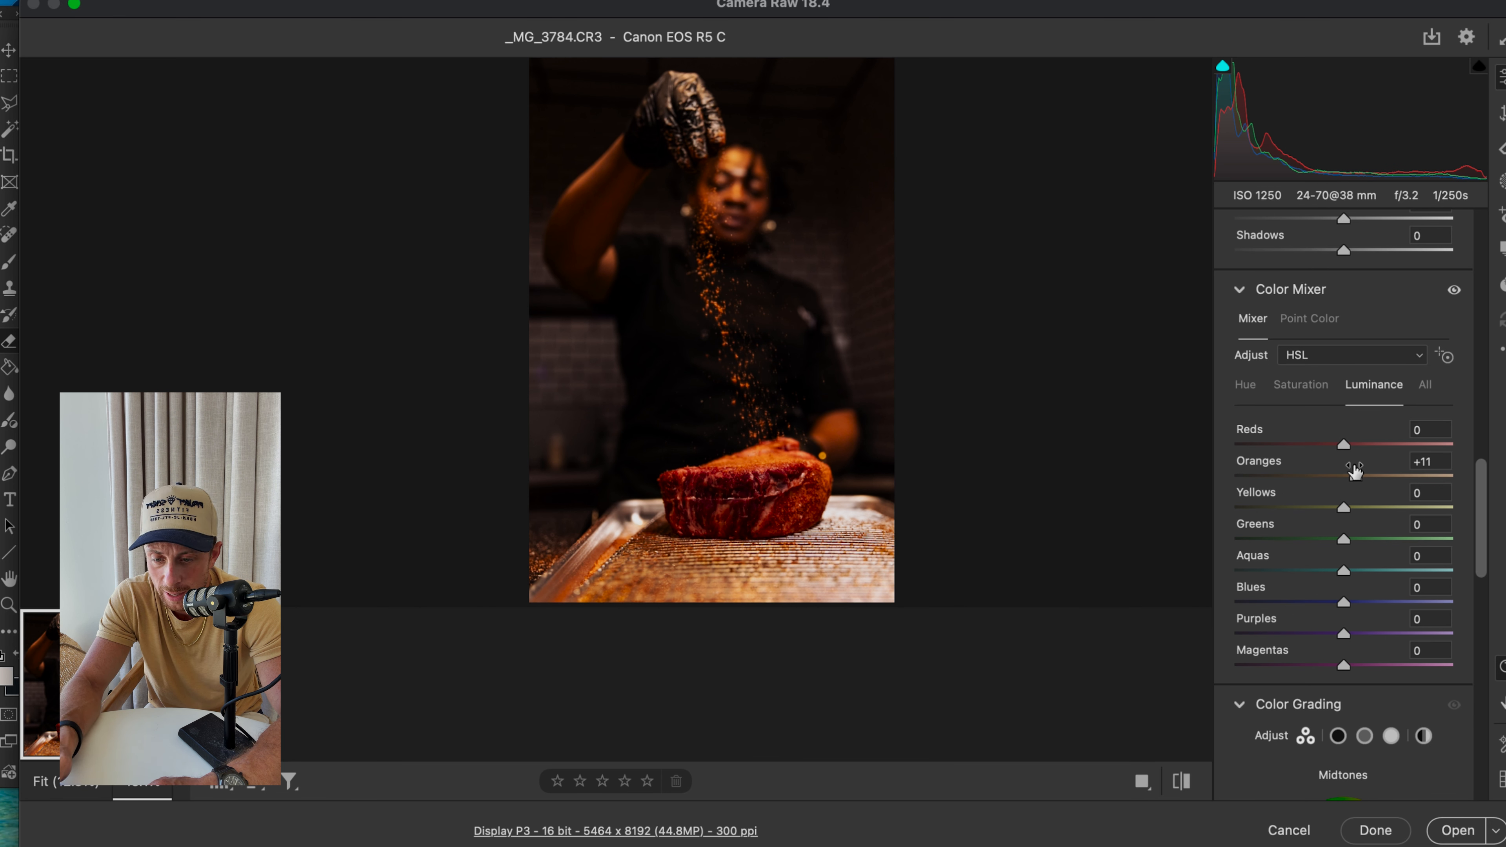
mouse_move(1351, 452)
mouse_down()
mouse_move(1411, 442)
mouse_move(1361, 445)
mouse_up()
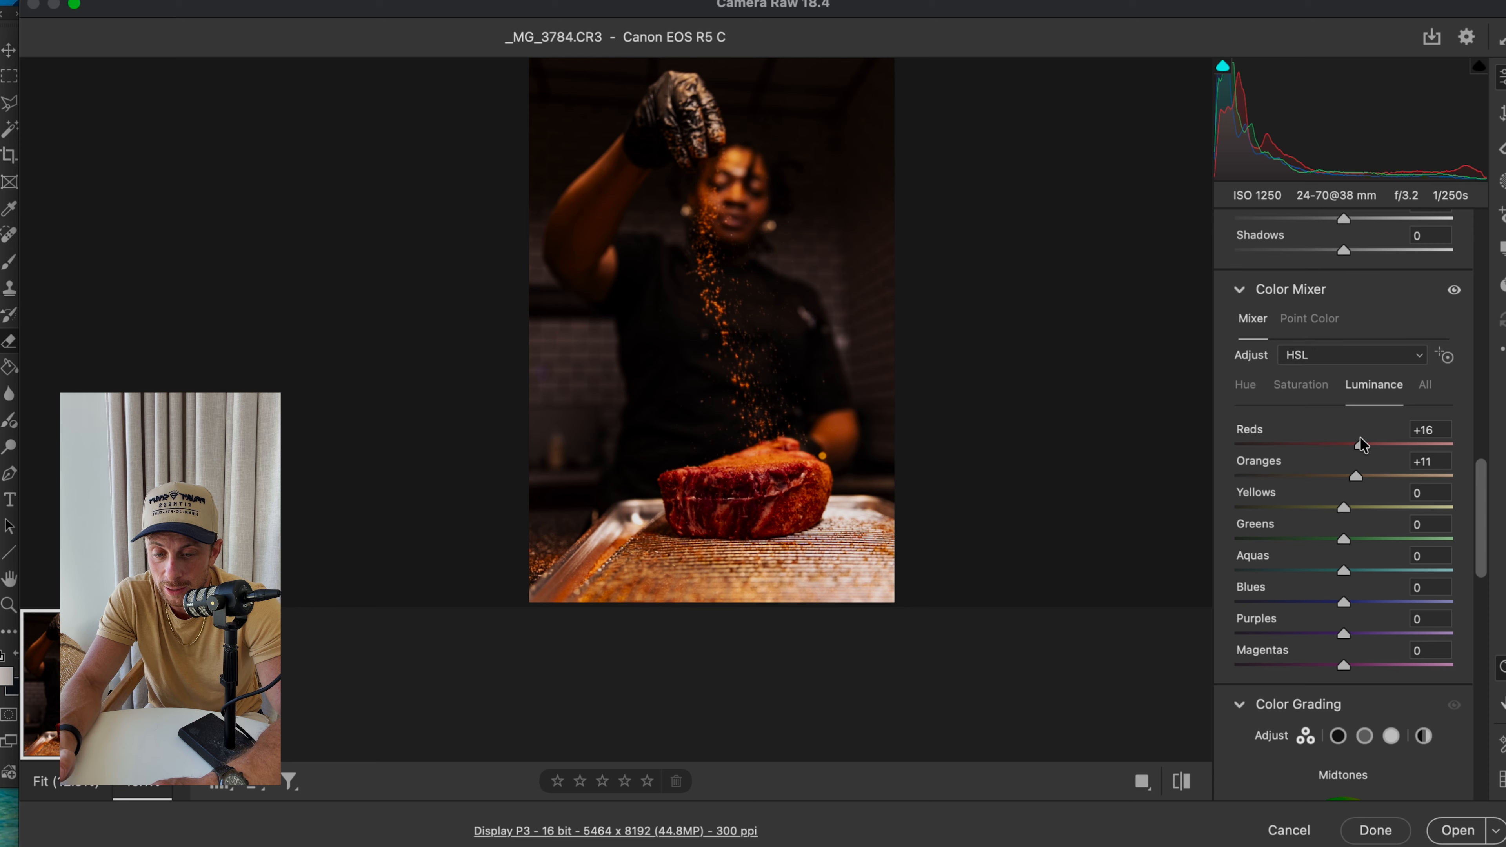
scroll(1353, 589, down, 5)
scroll(1340, 569, up, 5)
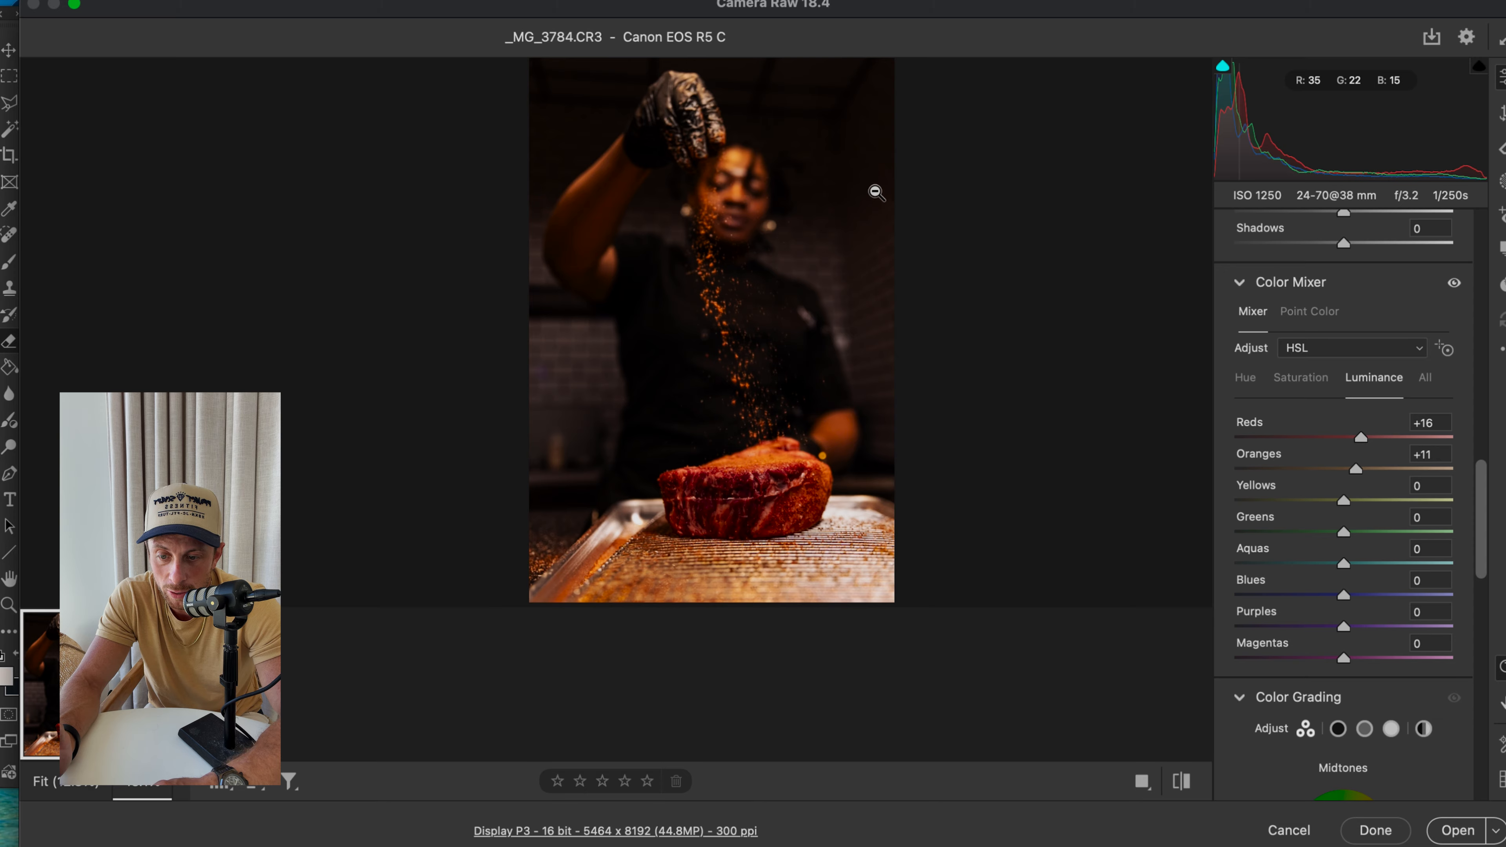
In Color Grading, tint the shadows blue with hue 213 and saturation 43, and shift the midtones slightly toward orange
scroll(1320, 573, down, 10)
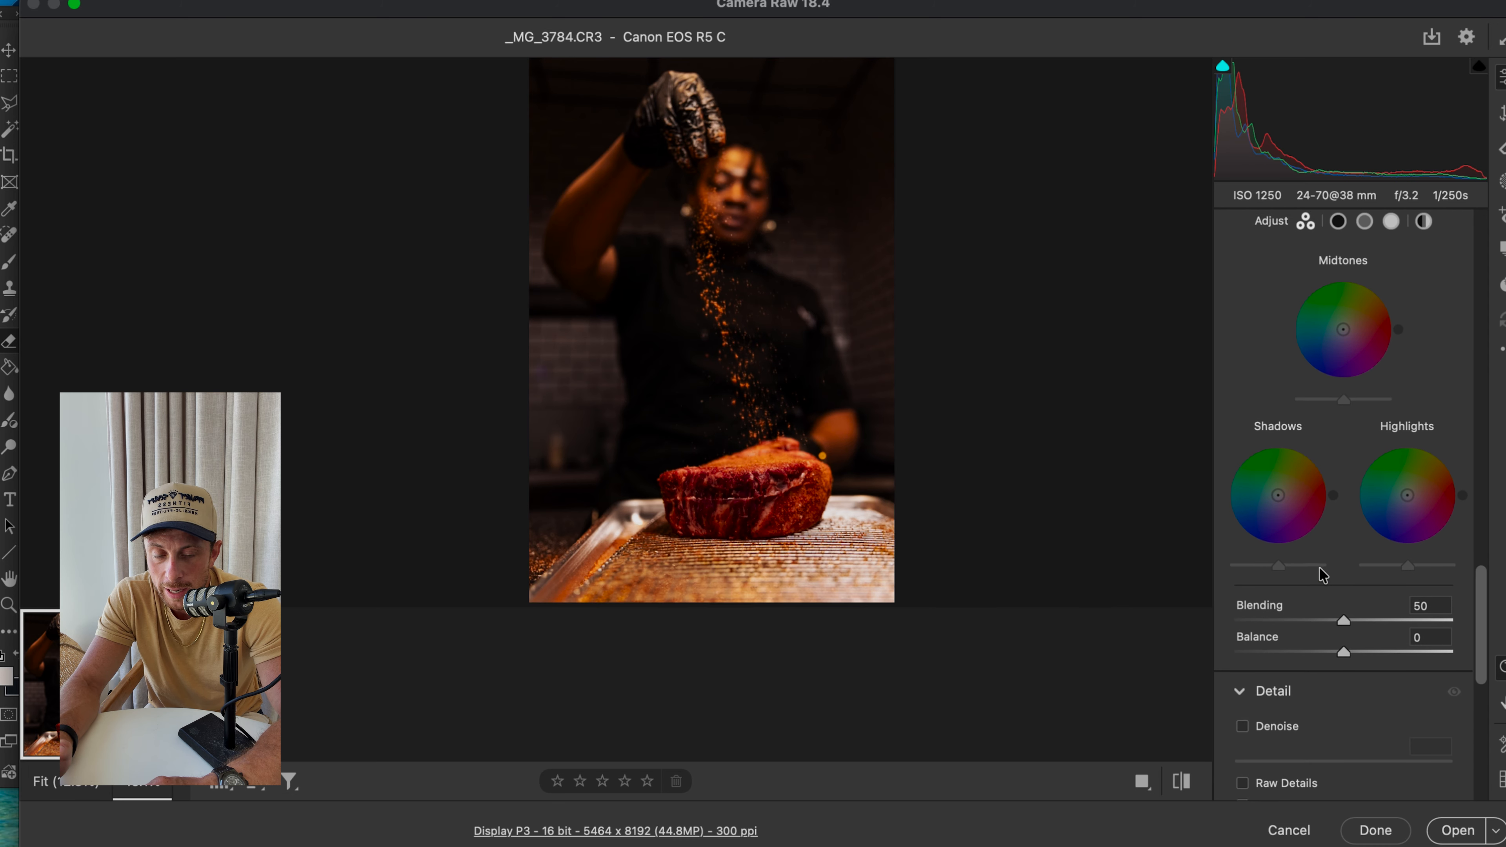
scroll(1319, 568, up, 1)
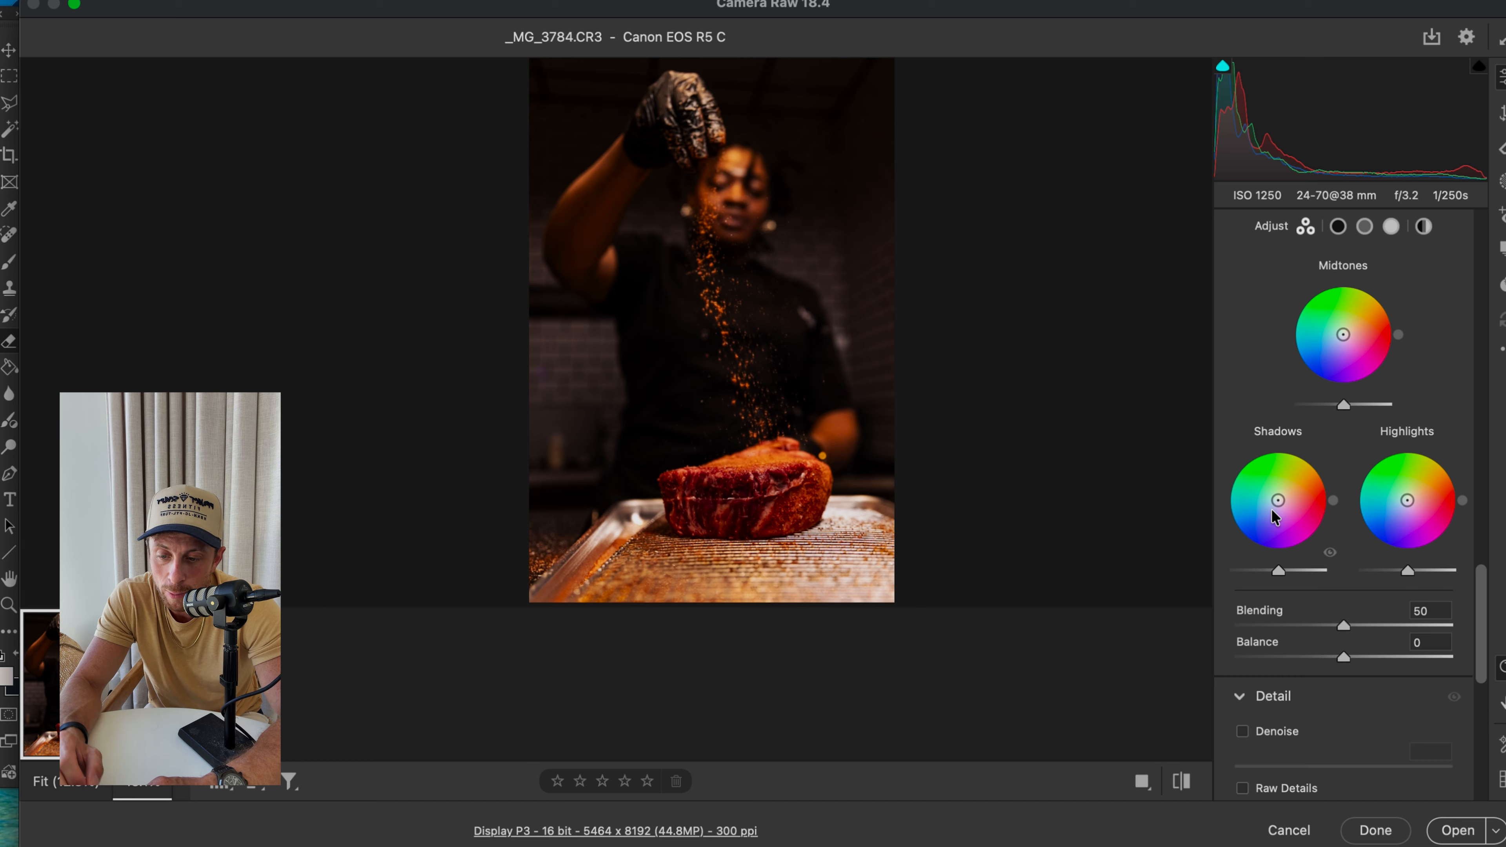
scroll(937, 523, up, 3)
scroll(937, 523, down, 2)
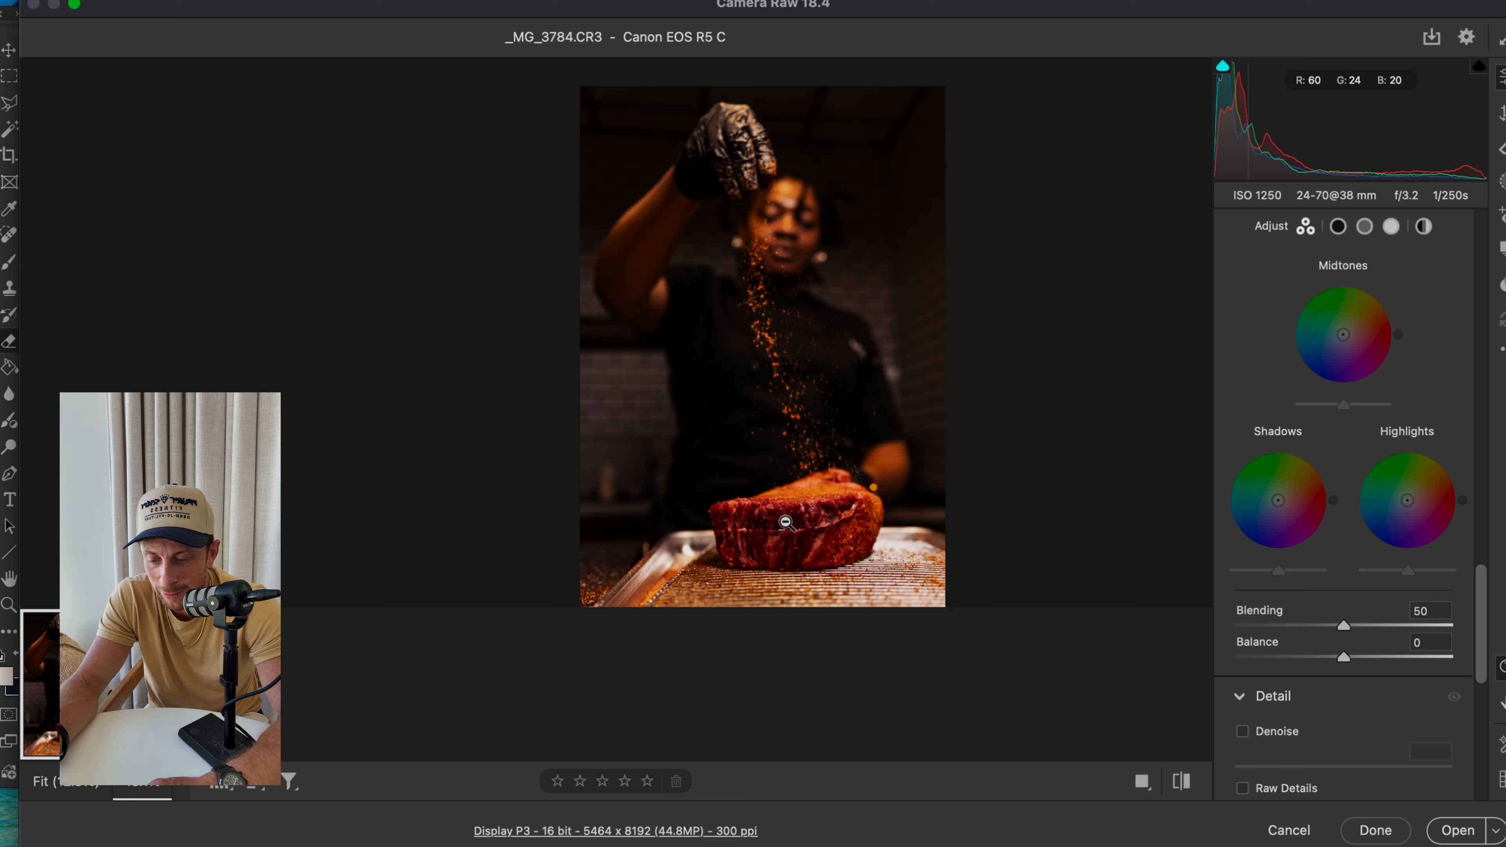
mouse_move(1278, 505)
mouse_down()
mouse_move(1257, 463)
mouse_move(1319, 484)
mouse_move(1294, 564)
mouse_move(1236, 548)
mouse_move(1220, 504)
mouse_move(1290, 447)
mouse_move(1338, 499)
mouse_move(1304, 532)
mouse_move(1230, 548)
mouse_move(1244, 461)
mouse_move(1277, 498)
mouse_up()
mouse_move(1343, 337)
mouse_down()
mouse_move(1375, 305)
mouse_move(1345, 430)
mouse_move(1233, 380)
mouse_move(1311, 325)
mouse_move(1343, 341)
mouse_up()
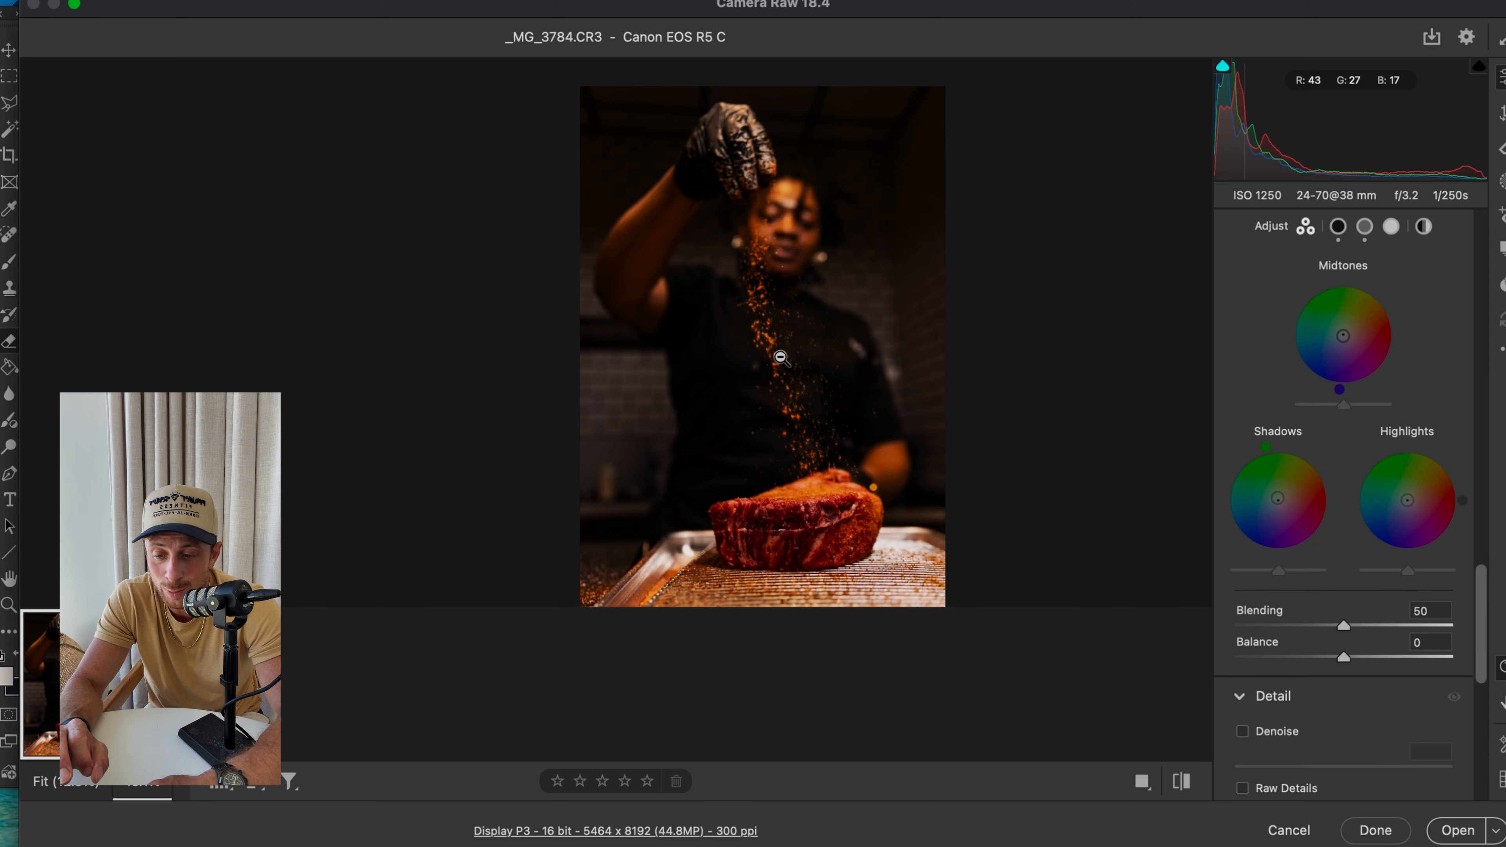
drag(1276, 506, 1262, 511)
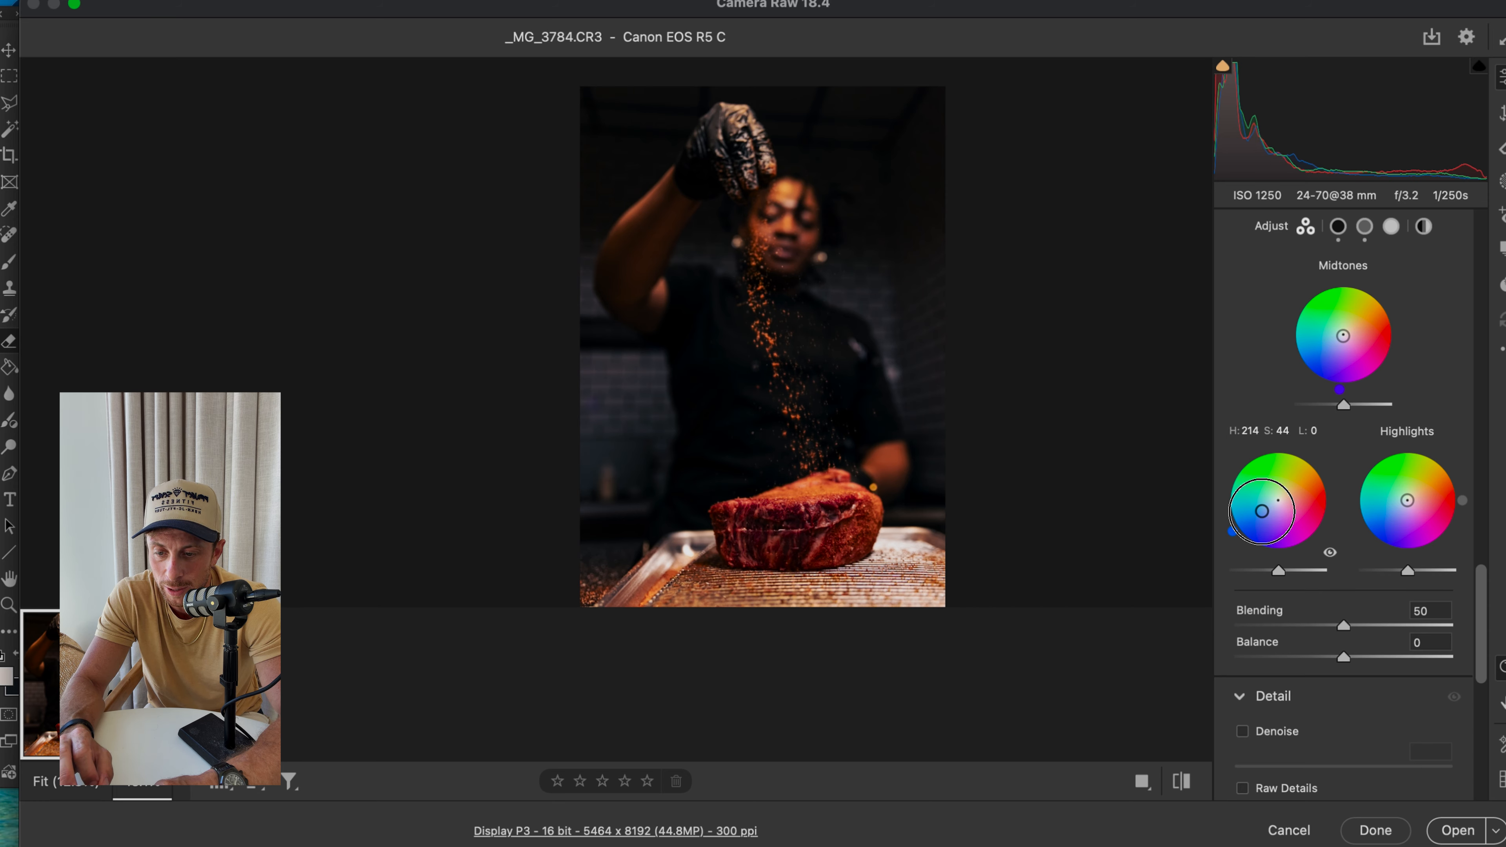
drag(1261, 510, 1262, 510)
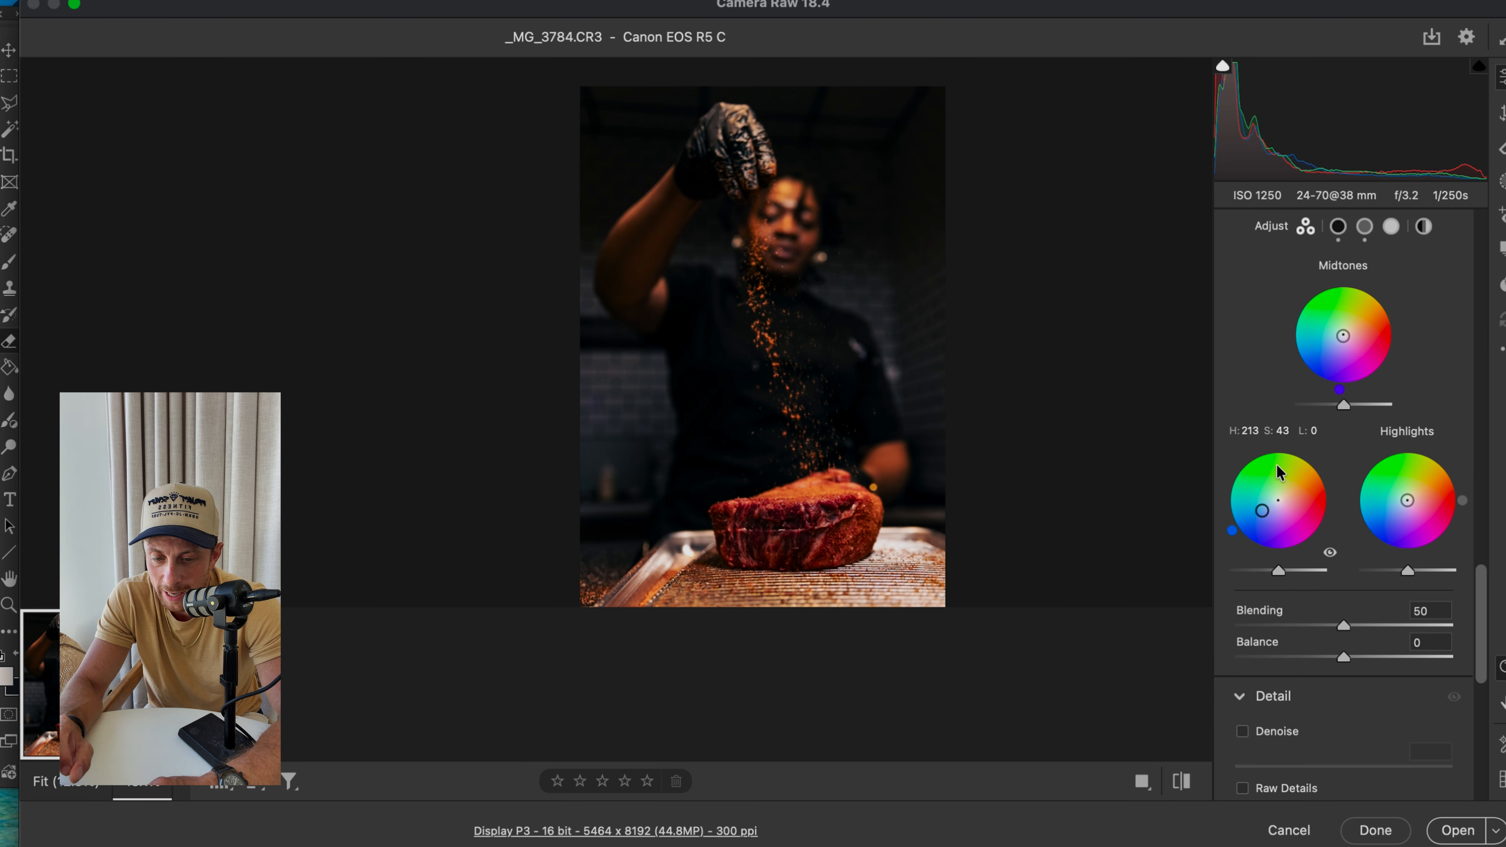
mouse_move(1342, 336)
mouse_down()
mouse_move(1365, 325)
mouse_move(1351, 330)
mouse_up()
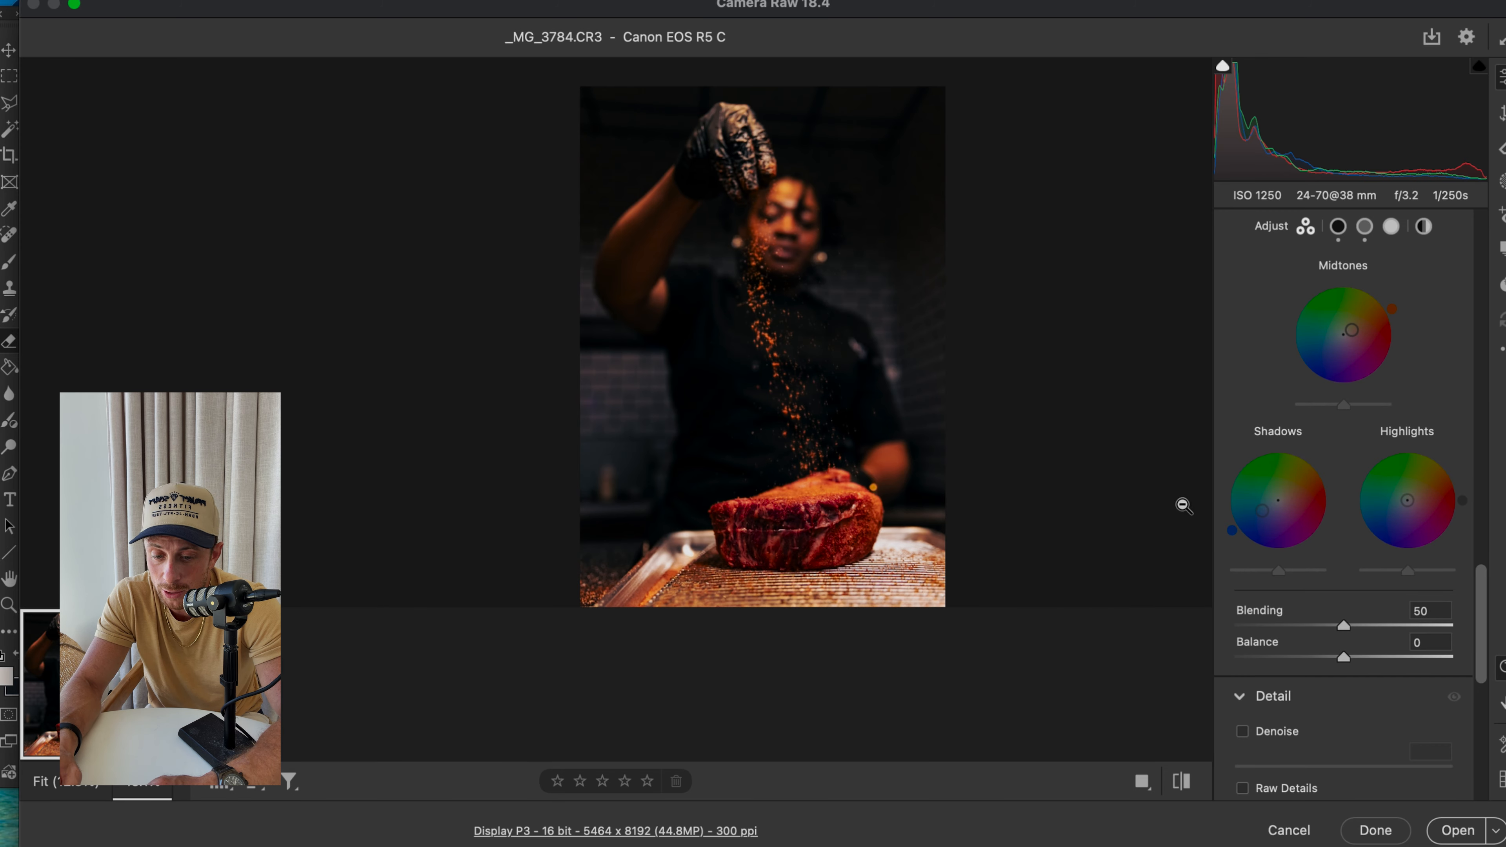
Toggle the Light adjustments off and on to compare their effect on the color-graded photo
scroll(1422, 278, up, 10)
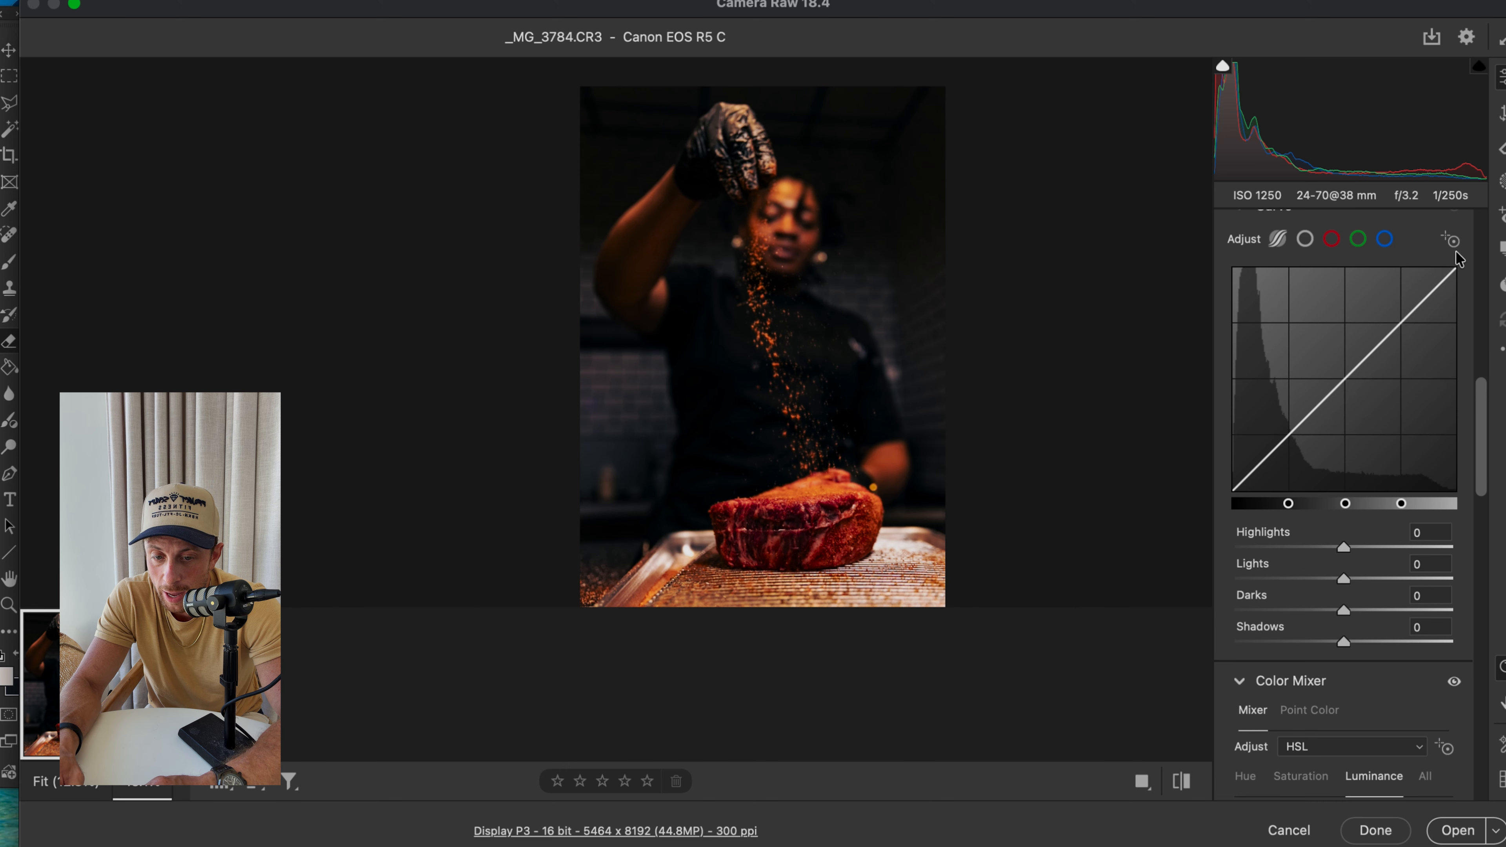
scroll(1475, 252, up, 8)
click(1454, 311)
click(1454, 311)
click(1454, 310)
click(1454, 311)
Inspect the grain in the dark background behind the chef up close and set the manual luminance noise reduction to 30
scroll(1394, 501, down, 10)
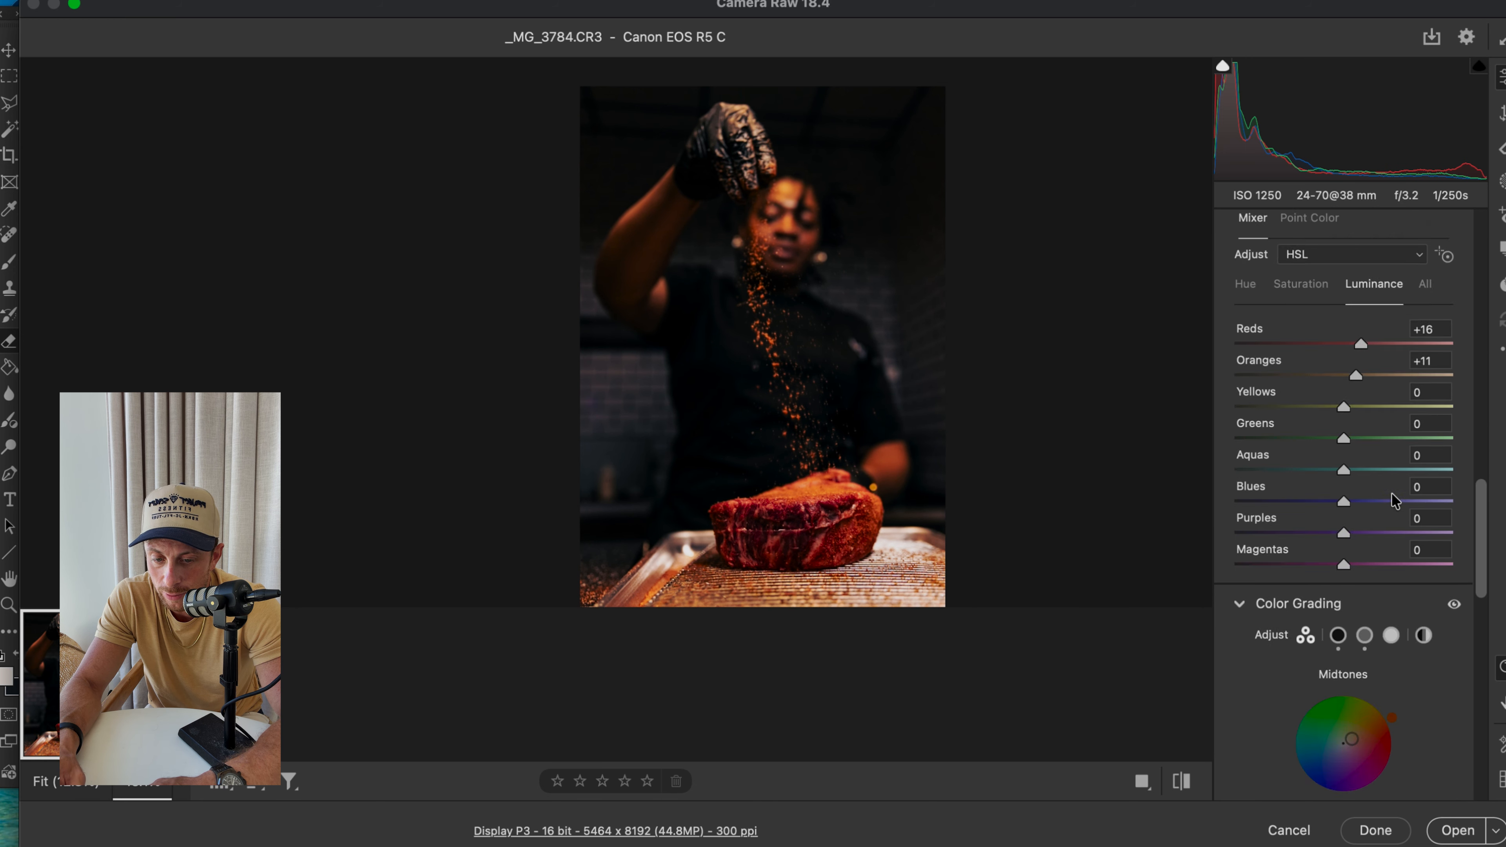
scroll(1394, 501, down, 10)
scroll(1393, 501, up, 4)
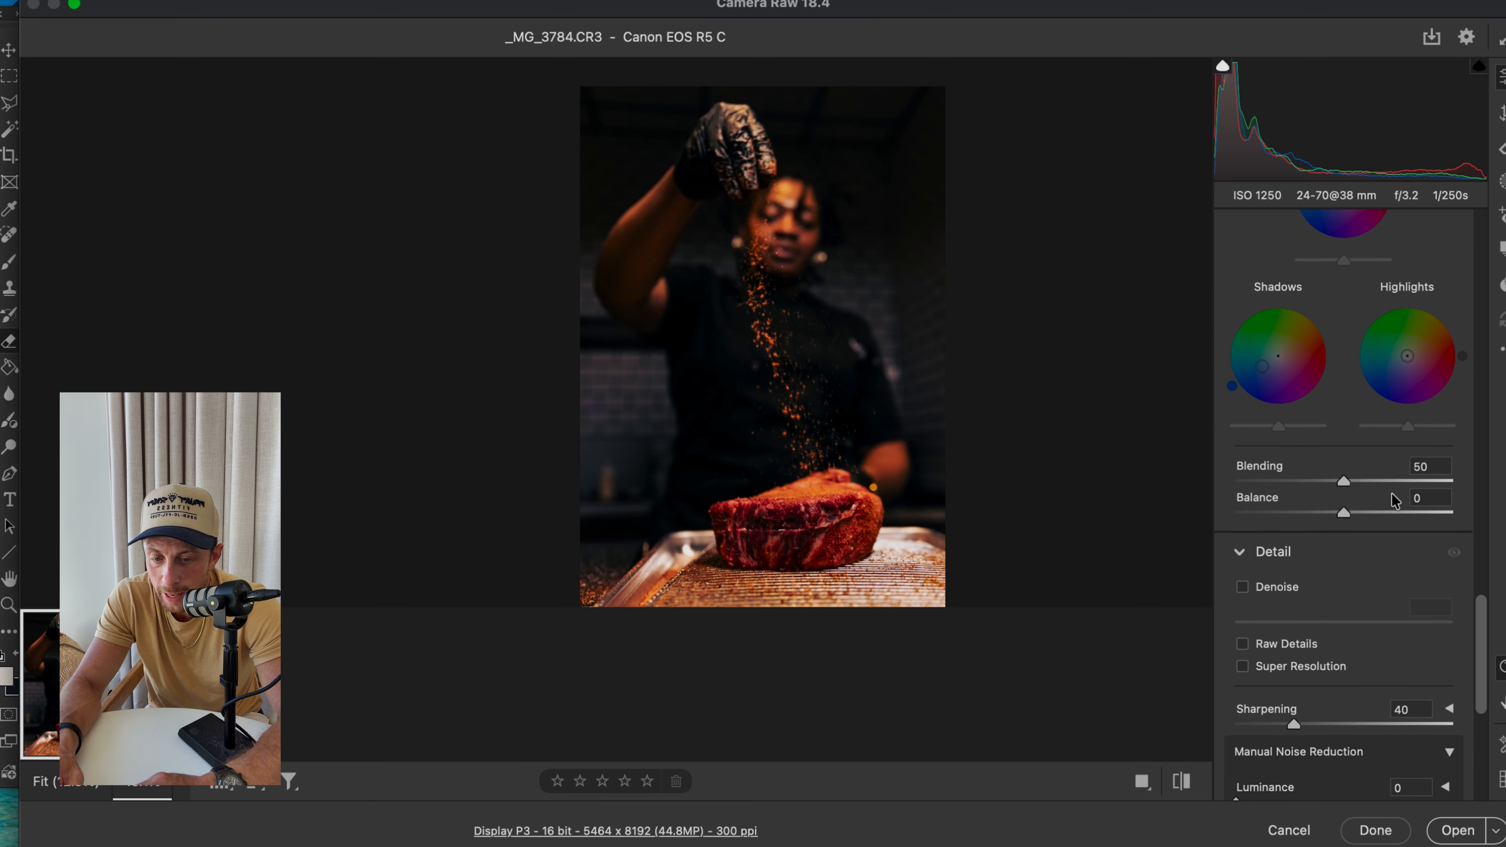
scroll(1394, 501, down, 3)
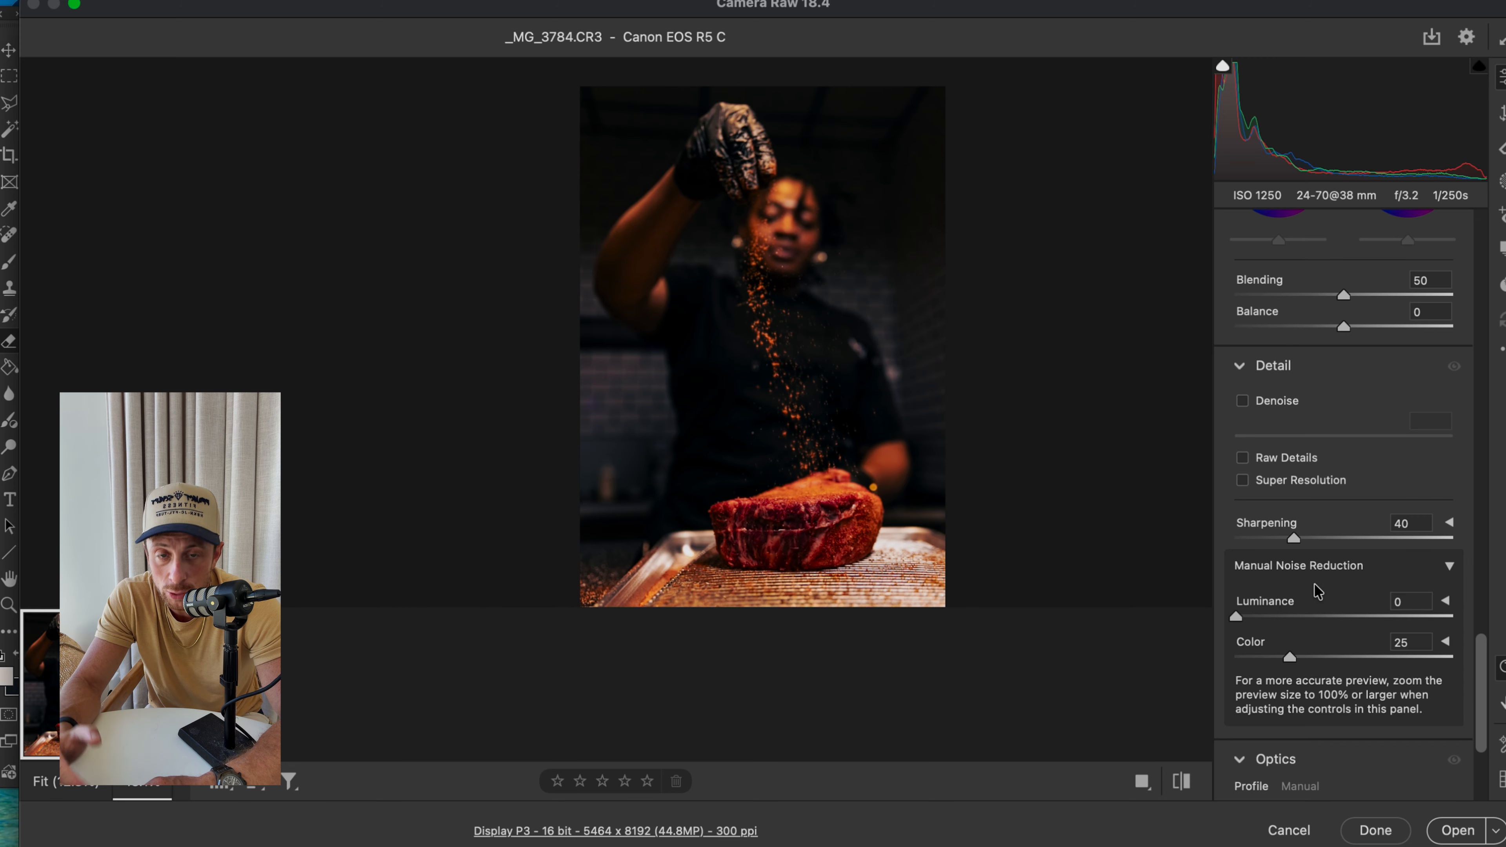
click(854, 286)
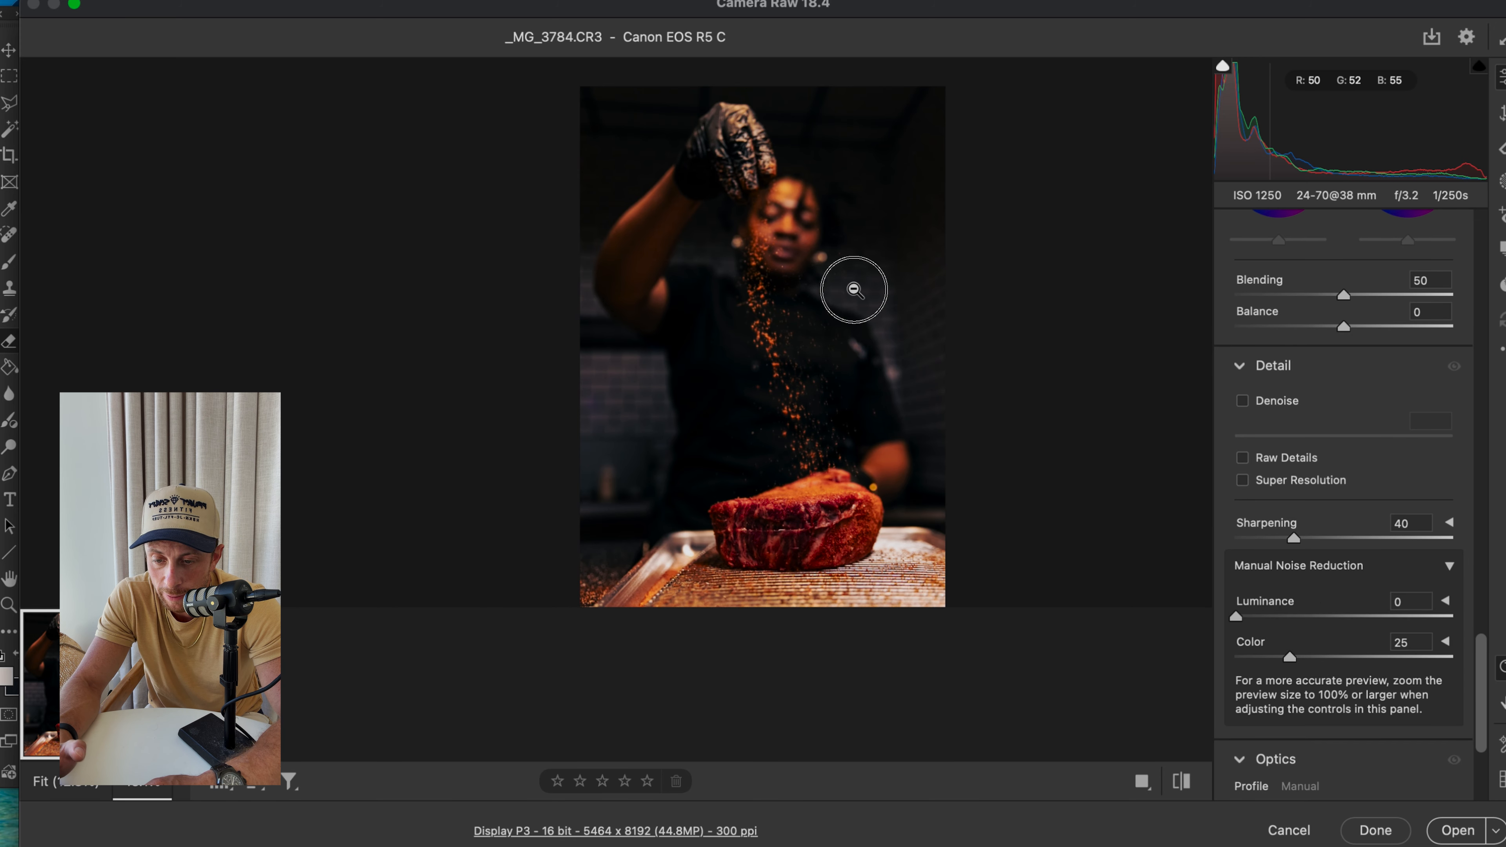
click(934, 339)
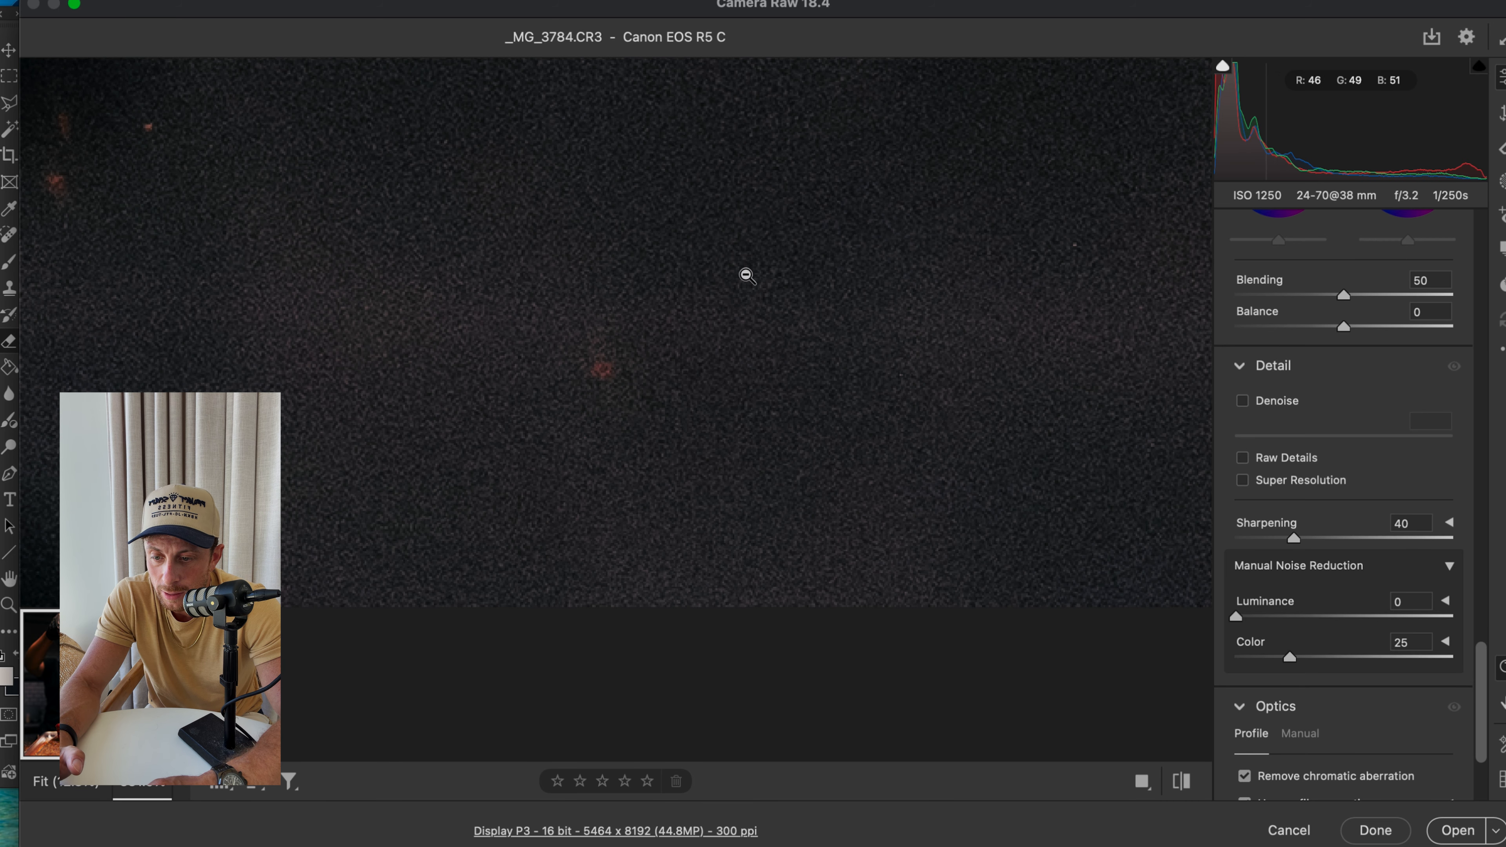
alt+click(800, 302)
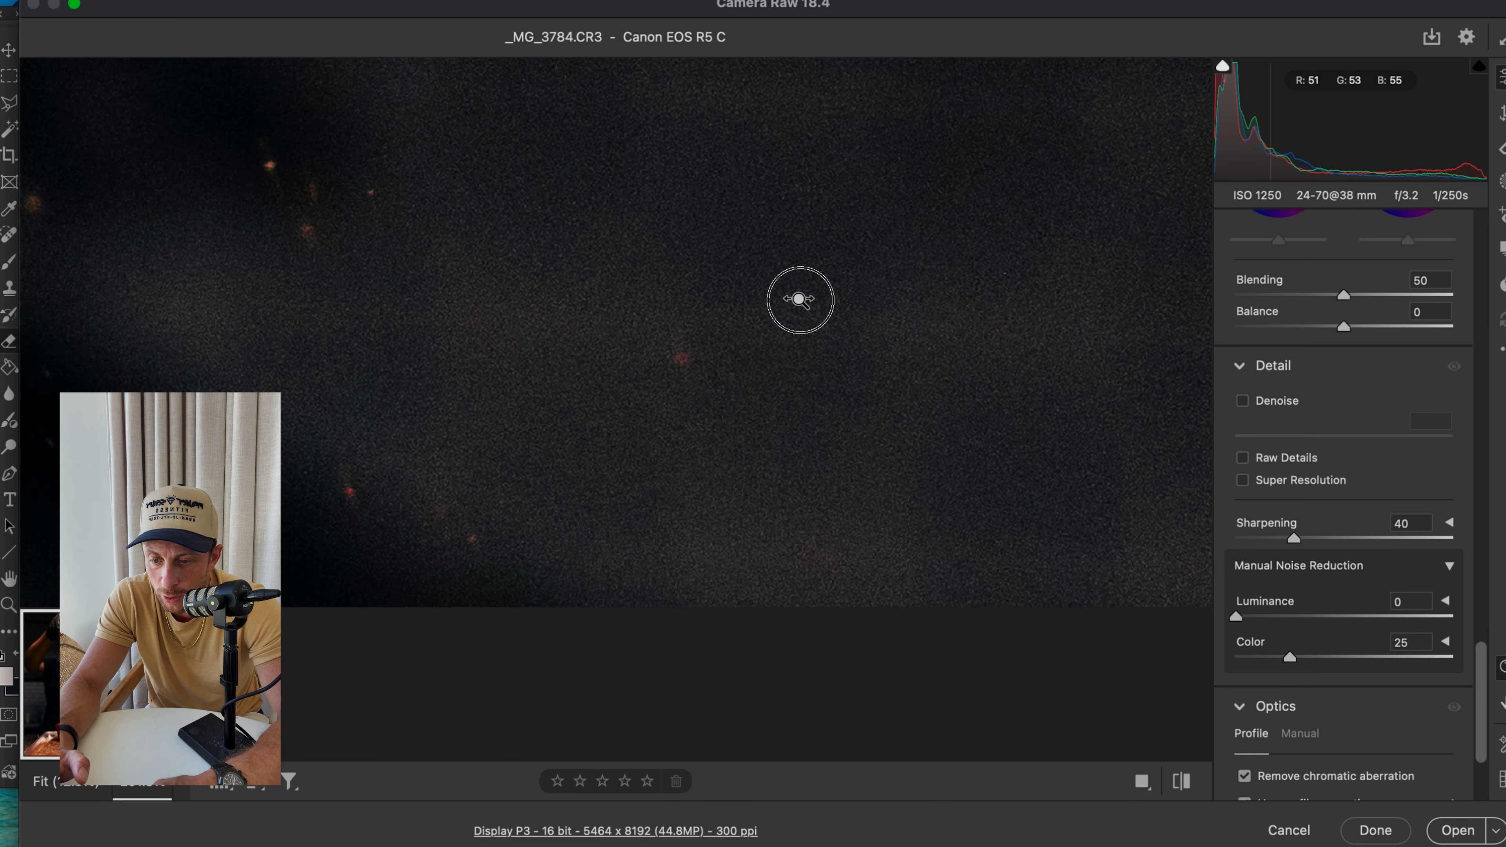
drag(937, 339, 1000, 326)
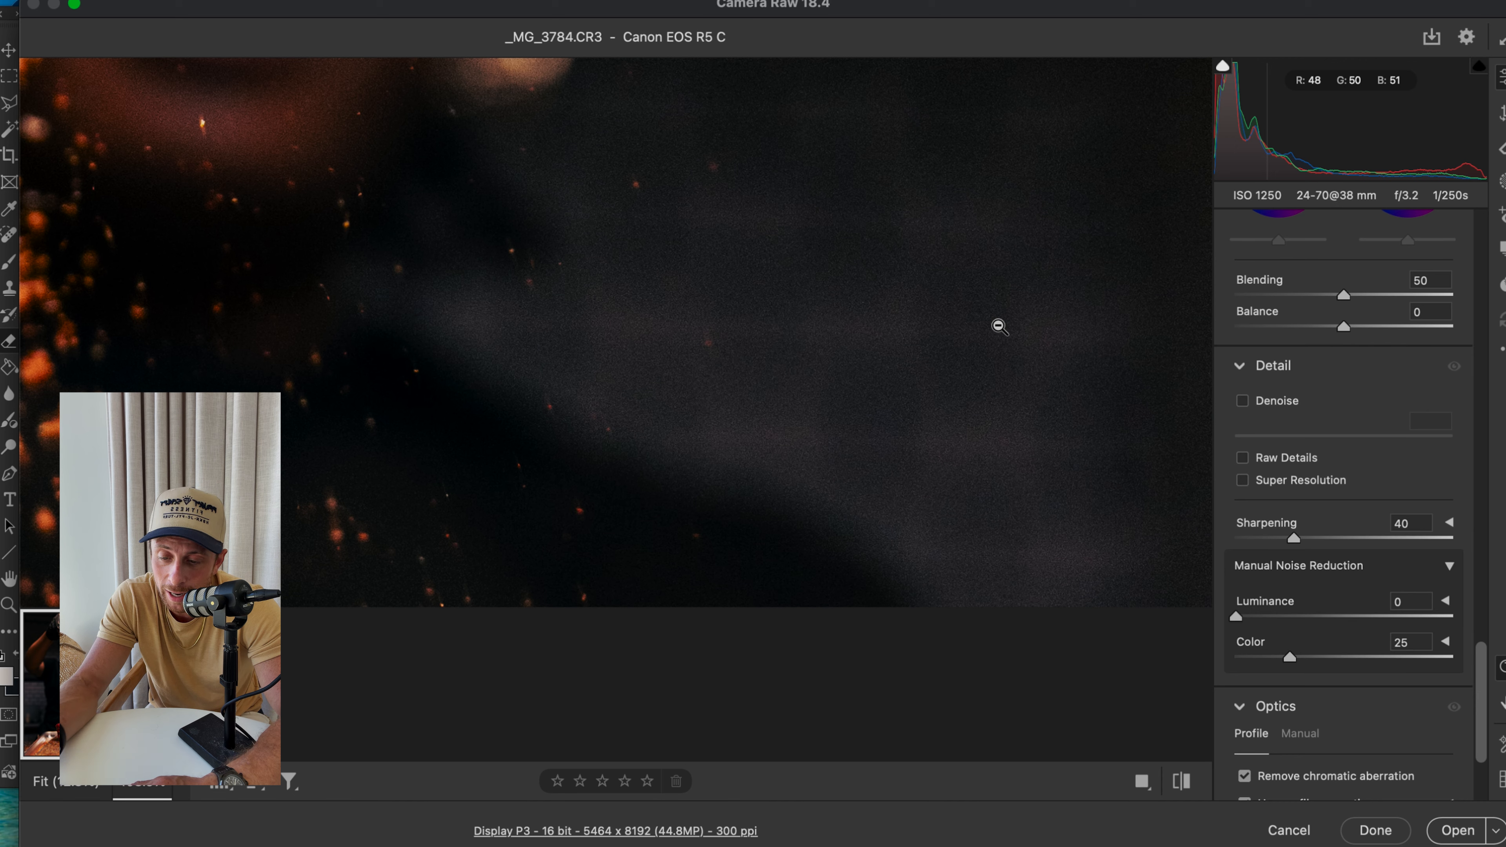
drag(838, 395, 948, 404)
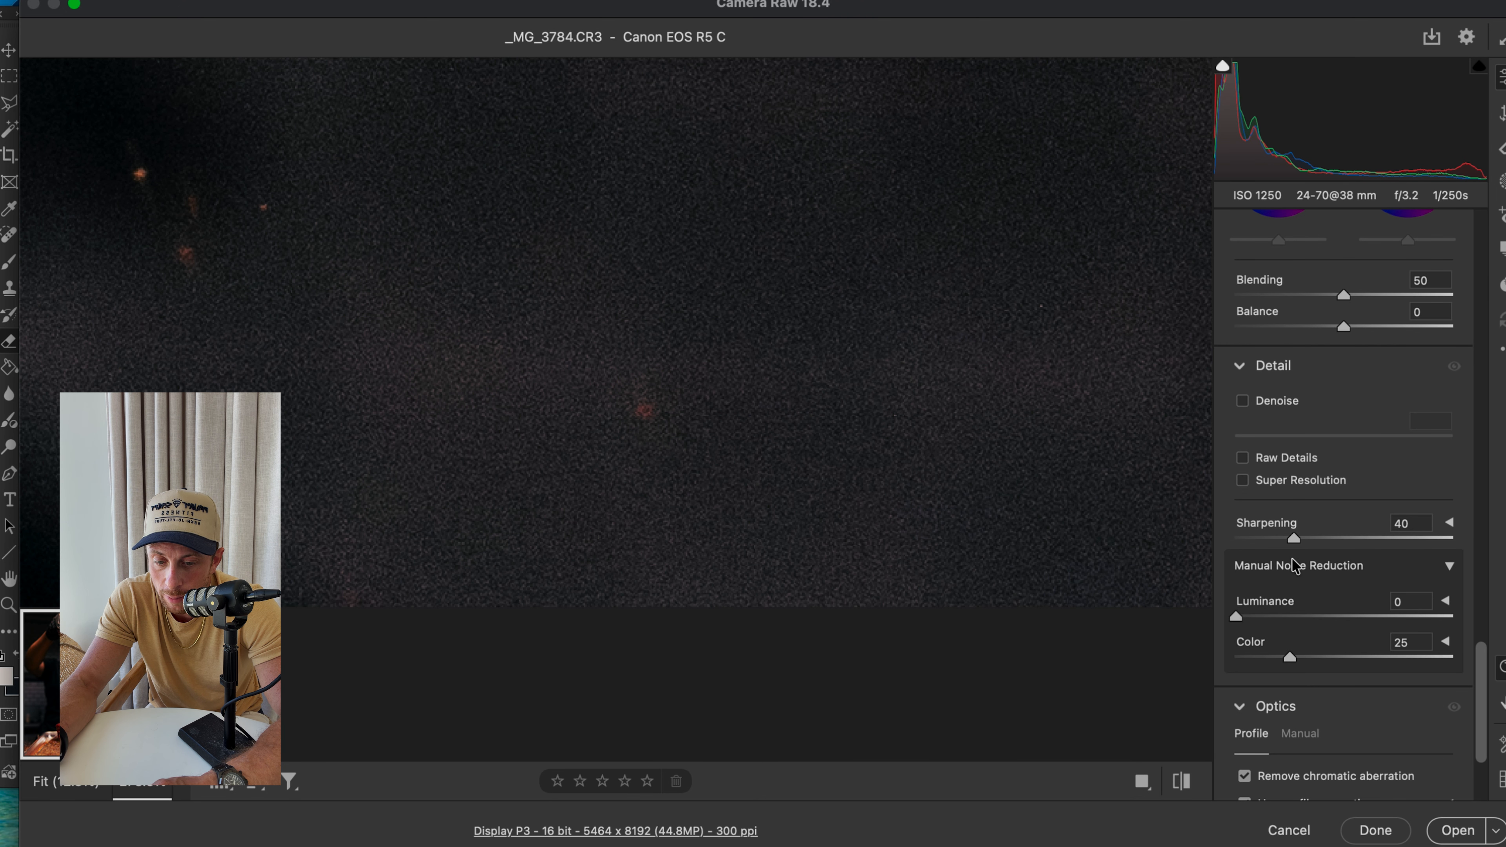
click(1303, 622)
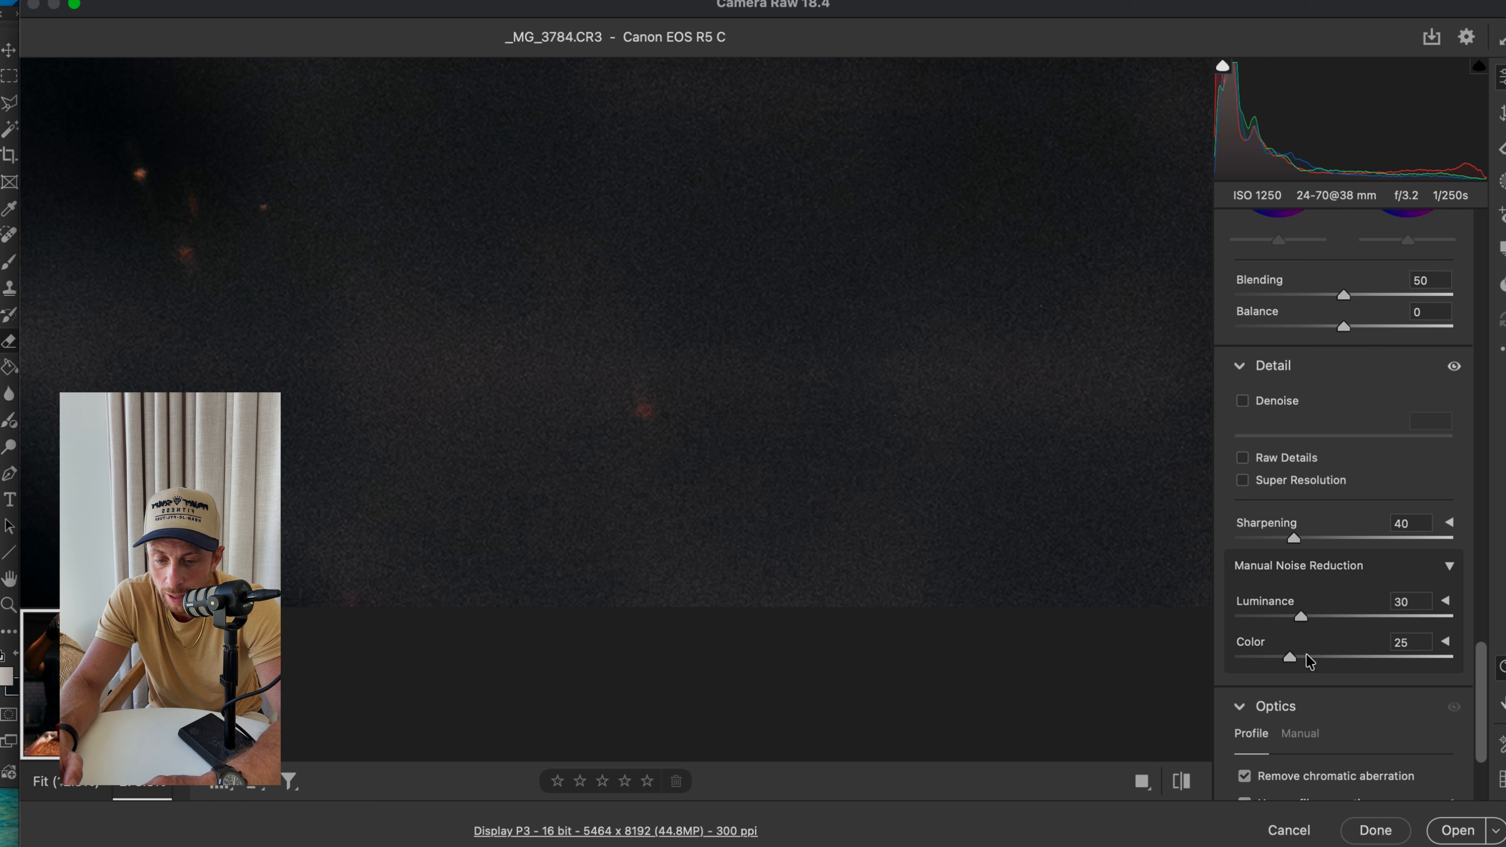
Undo the color noise reduction change and compare the dark background with and without the luminance noise reduction
click(1011, 475)
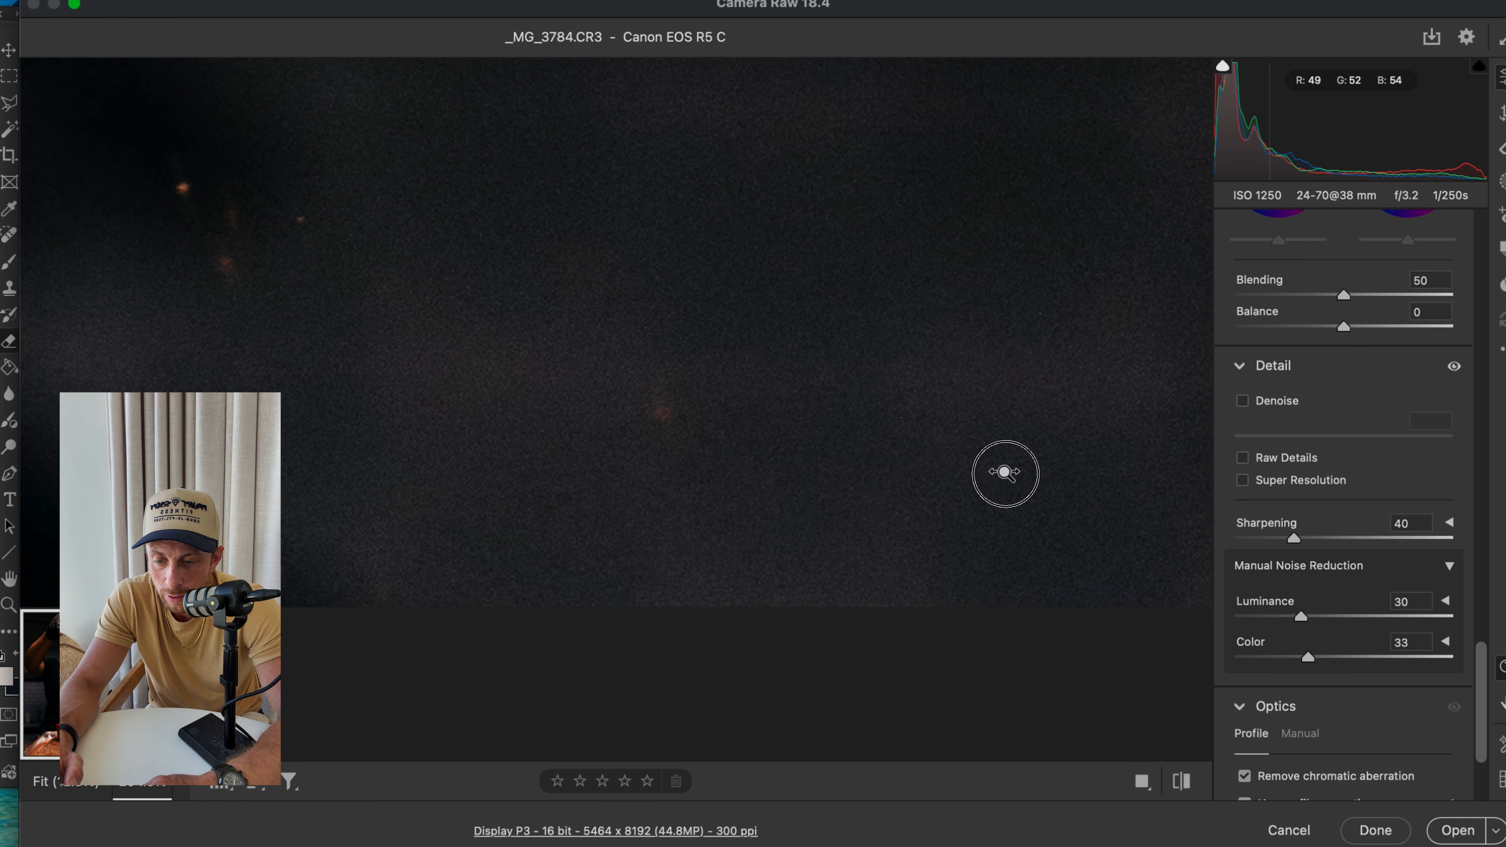
drag(1011, 474, 980, 469)
key(super+z)
key(super+z)
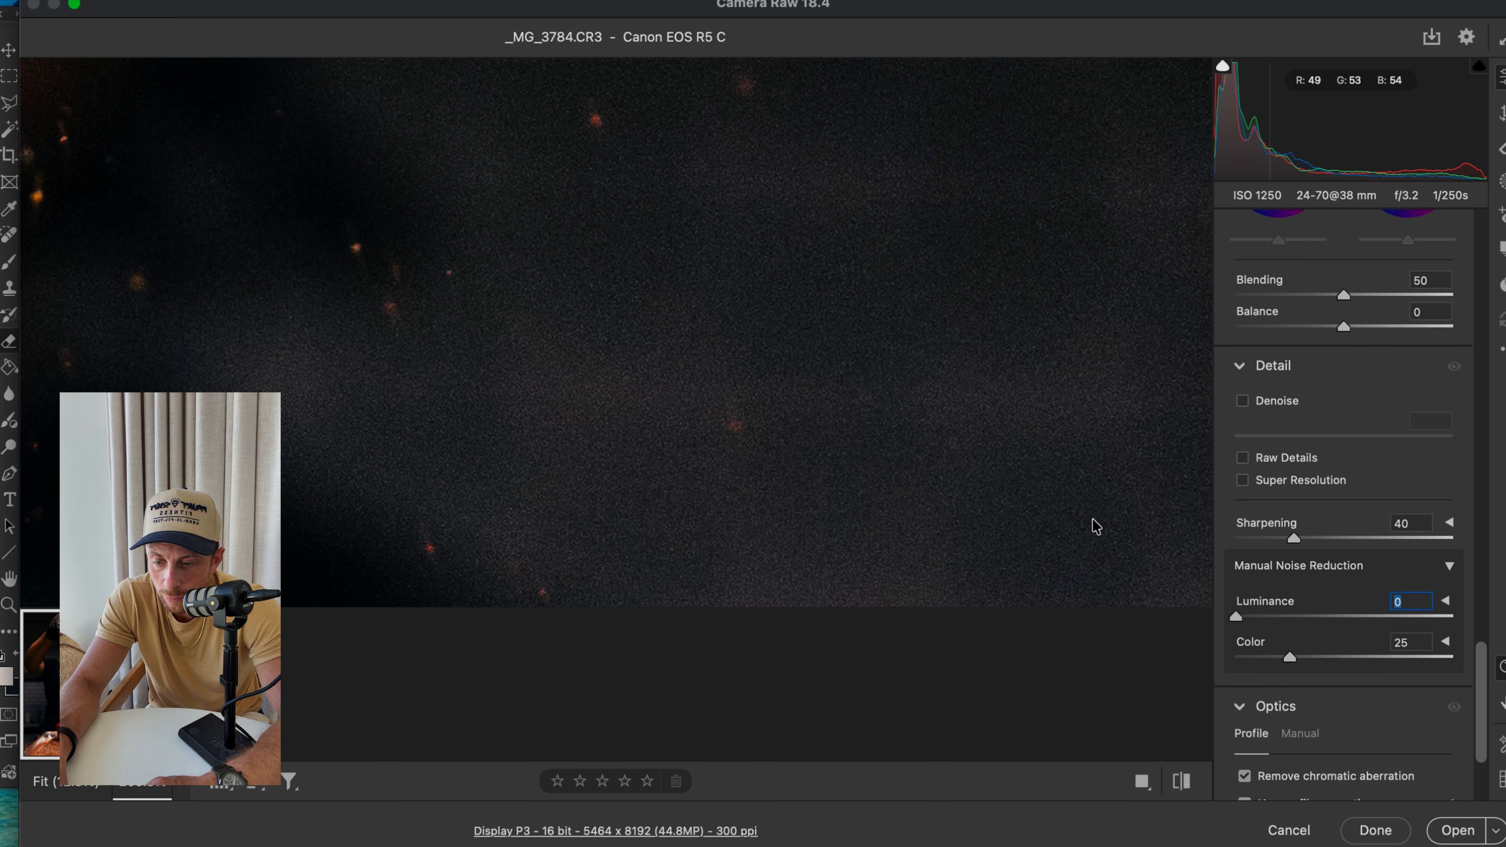
key(super+shift+z)
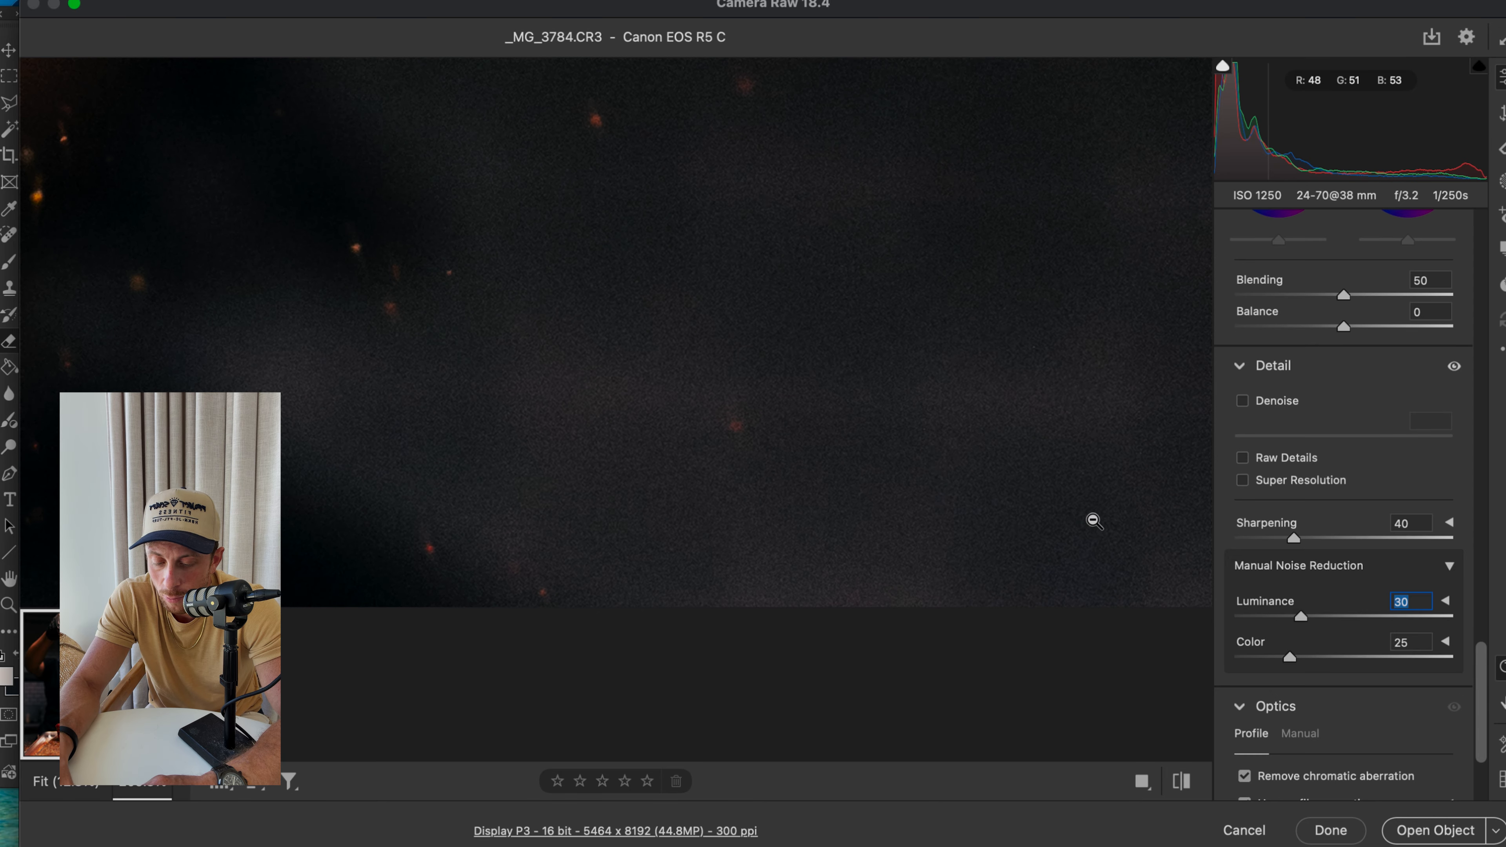
text(0)
key(super+z)
key(super+shift+z)
key(super+z)
key(super+0)
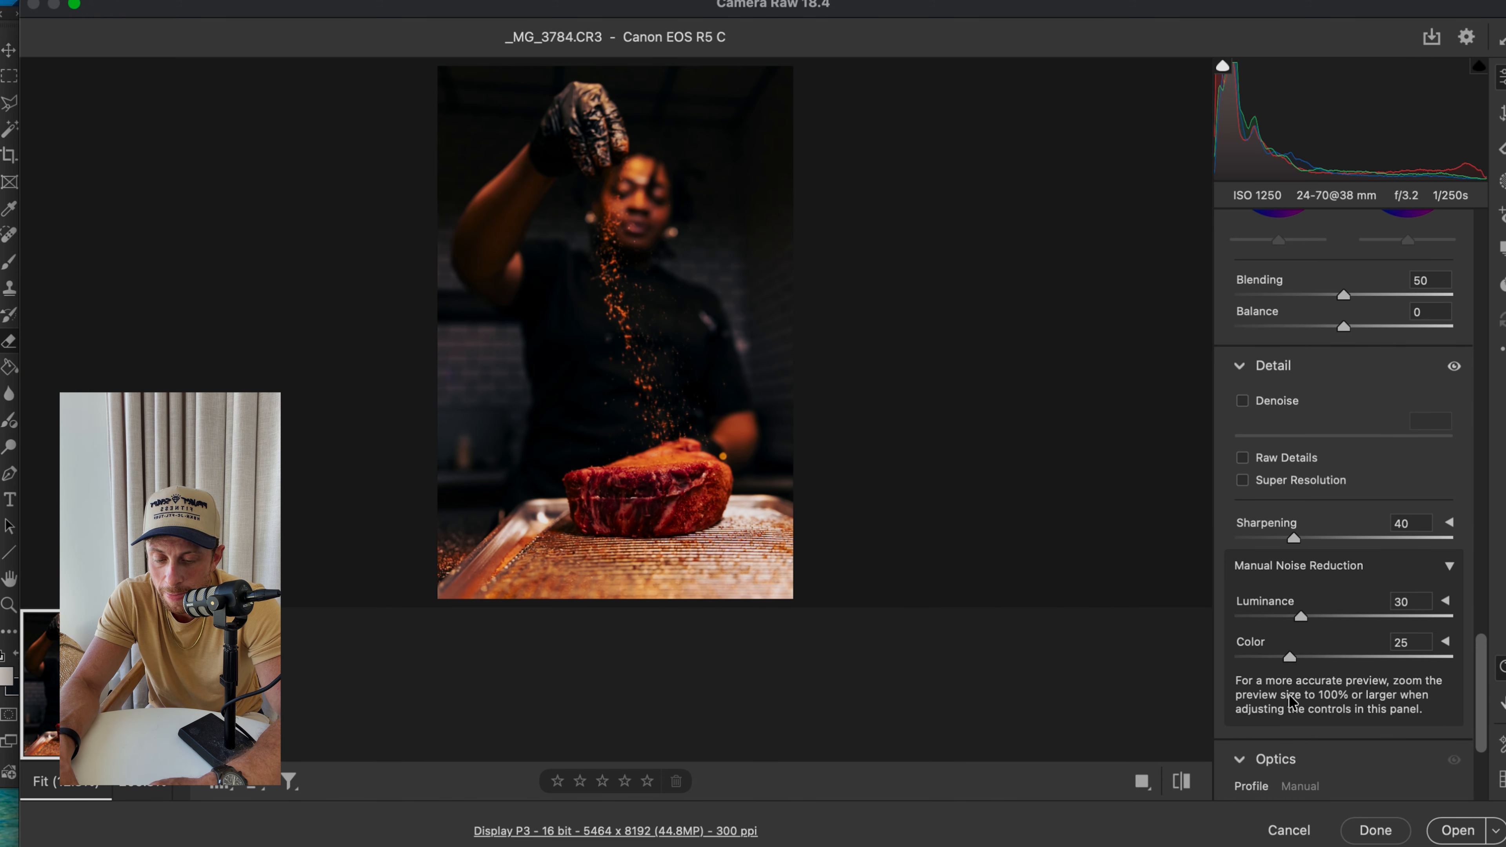
Reset all edits to default, then undo and redo the reset to compare the original with the edited photo, ending on the edit
scroll(1347, 585, up, 1)
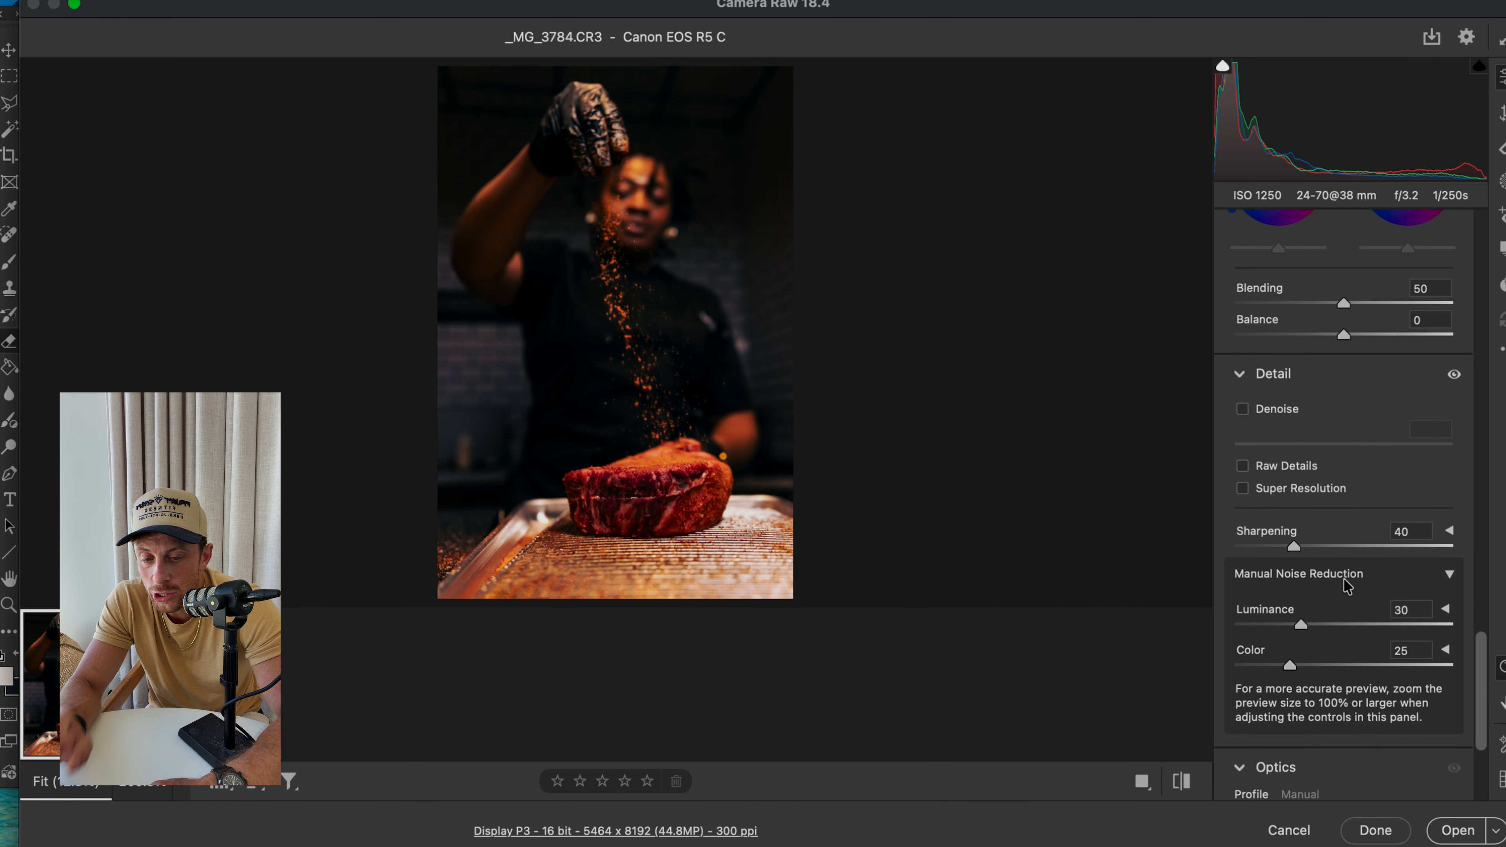
scroll(1347, 586, up, 15)
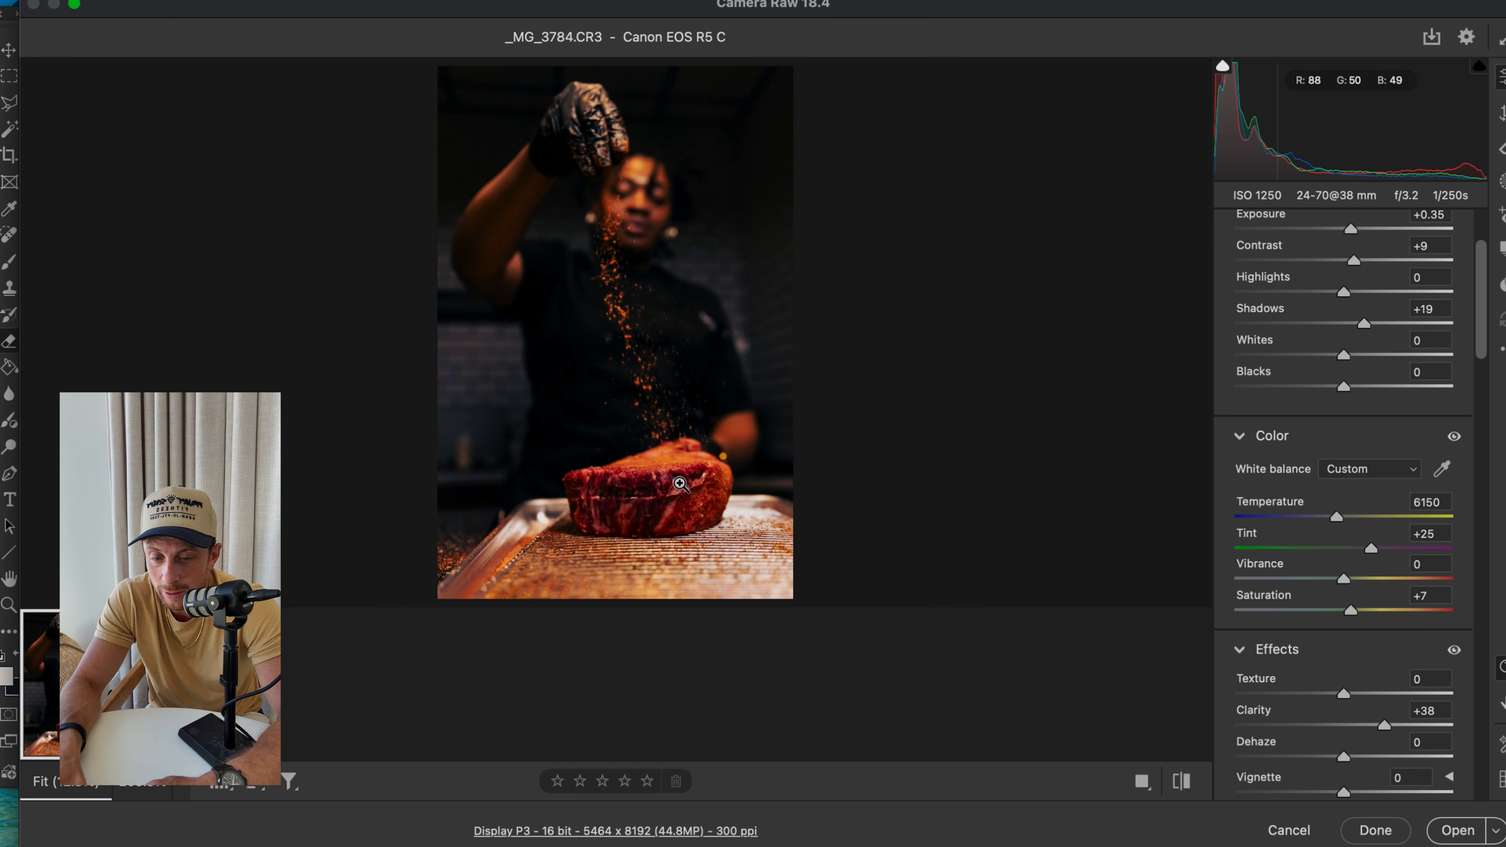
scroll(1437, 750, up, 5)
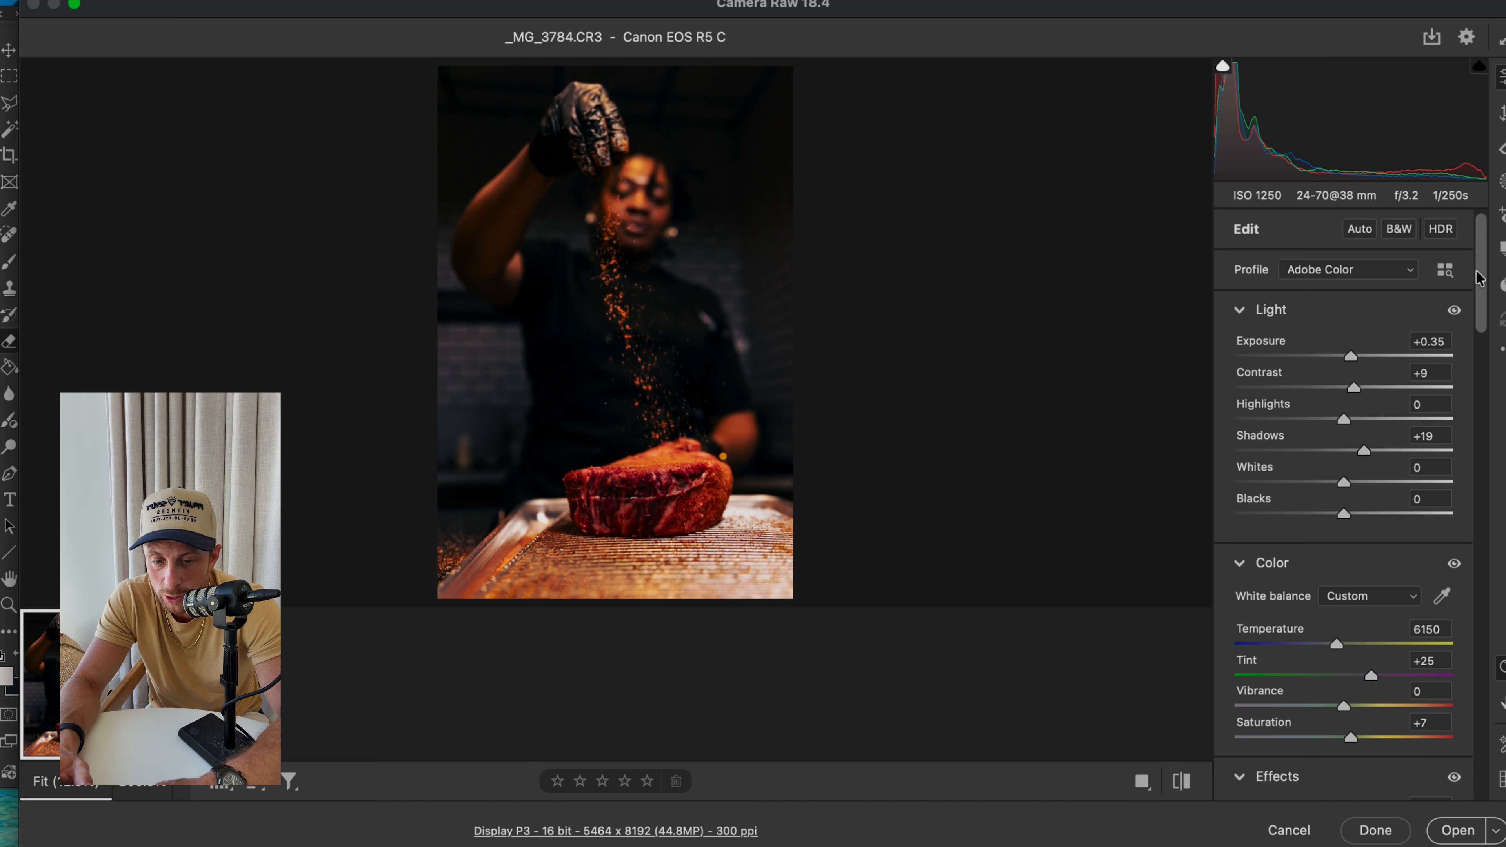
click(1501, 349)
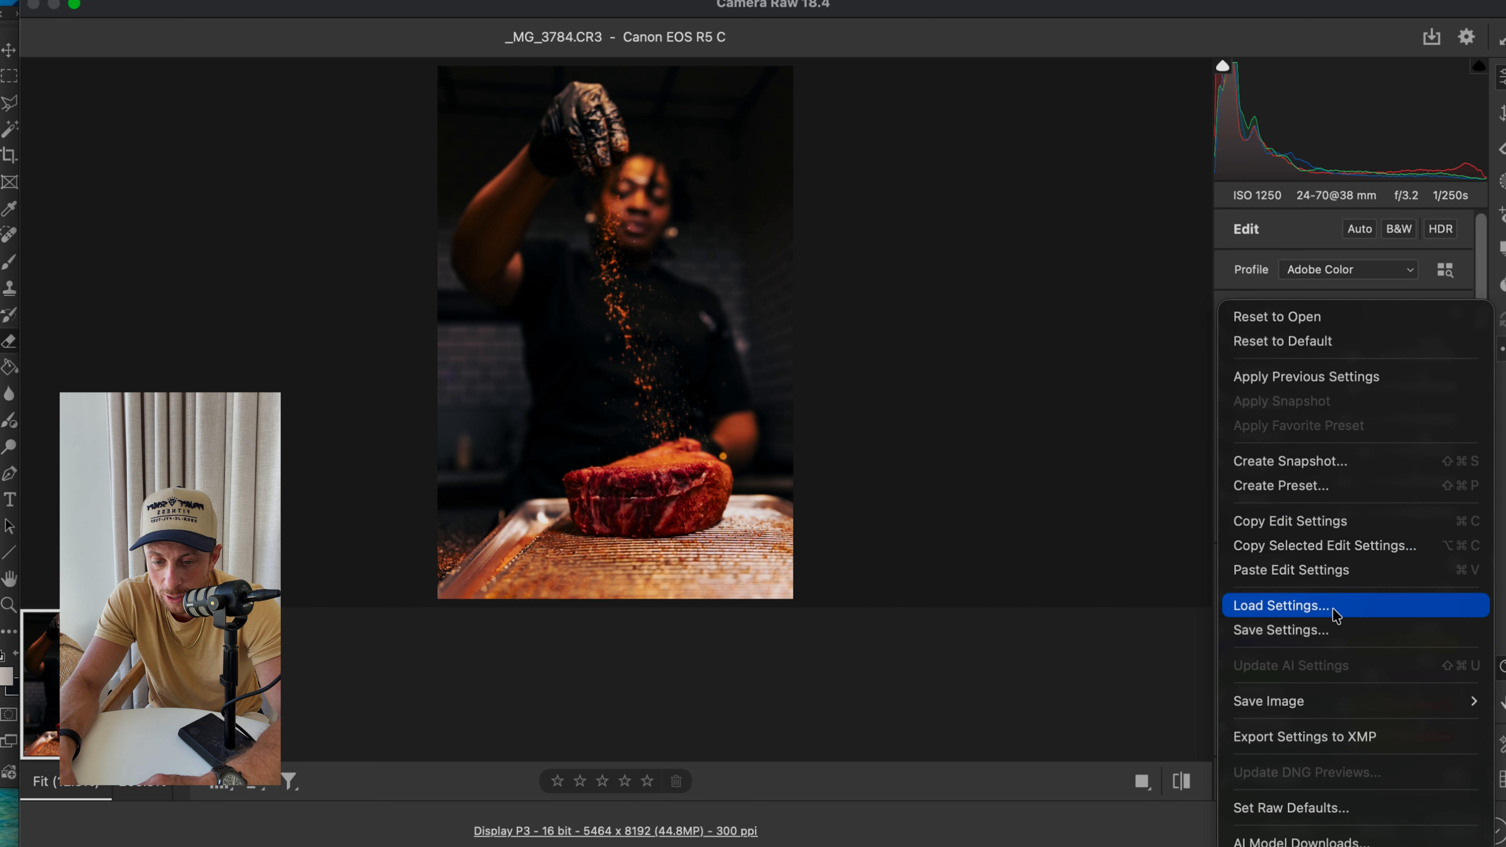
click(1331, 340)
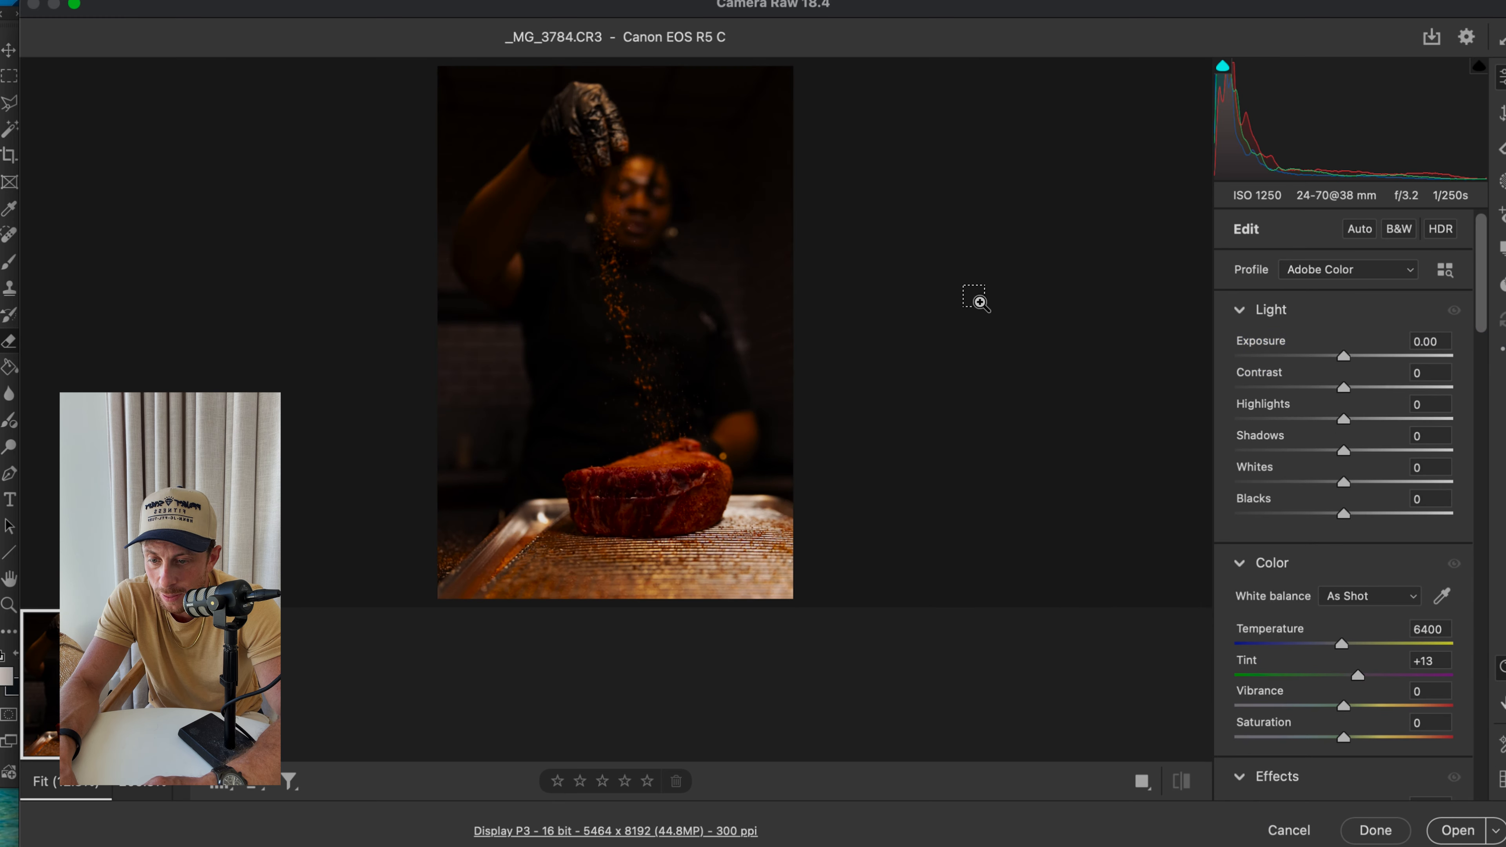
key(super+z)
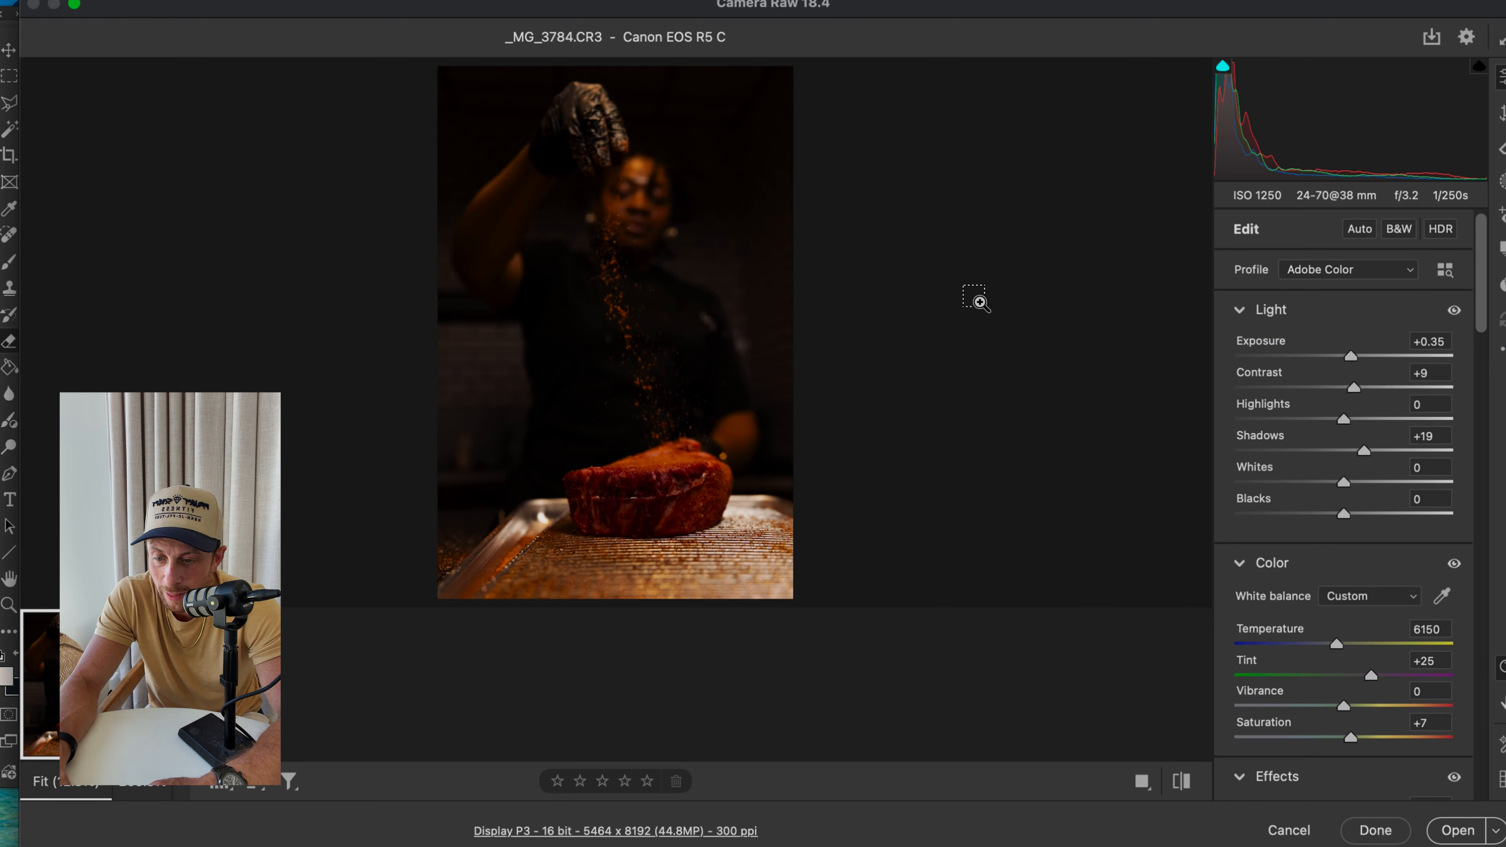
key(super+shift+z)
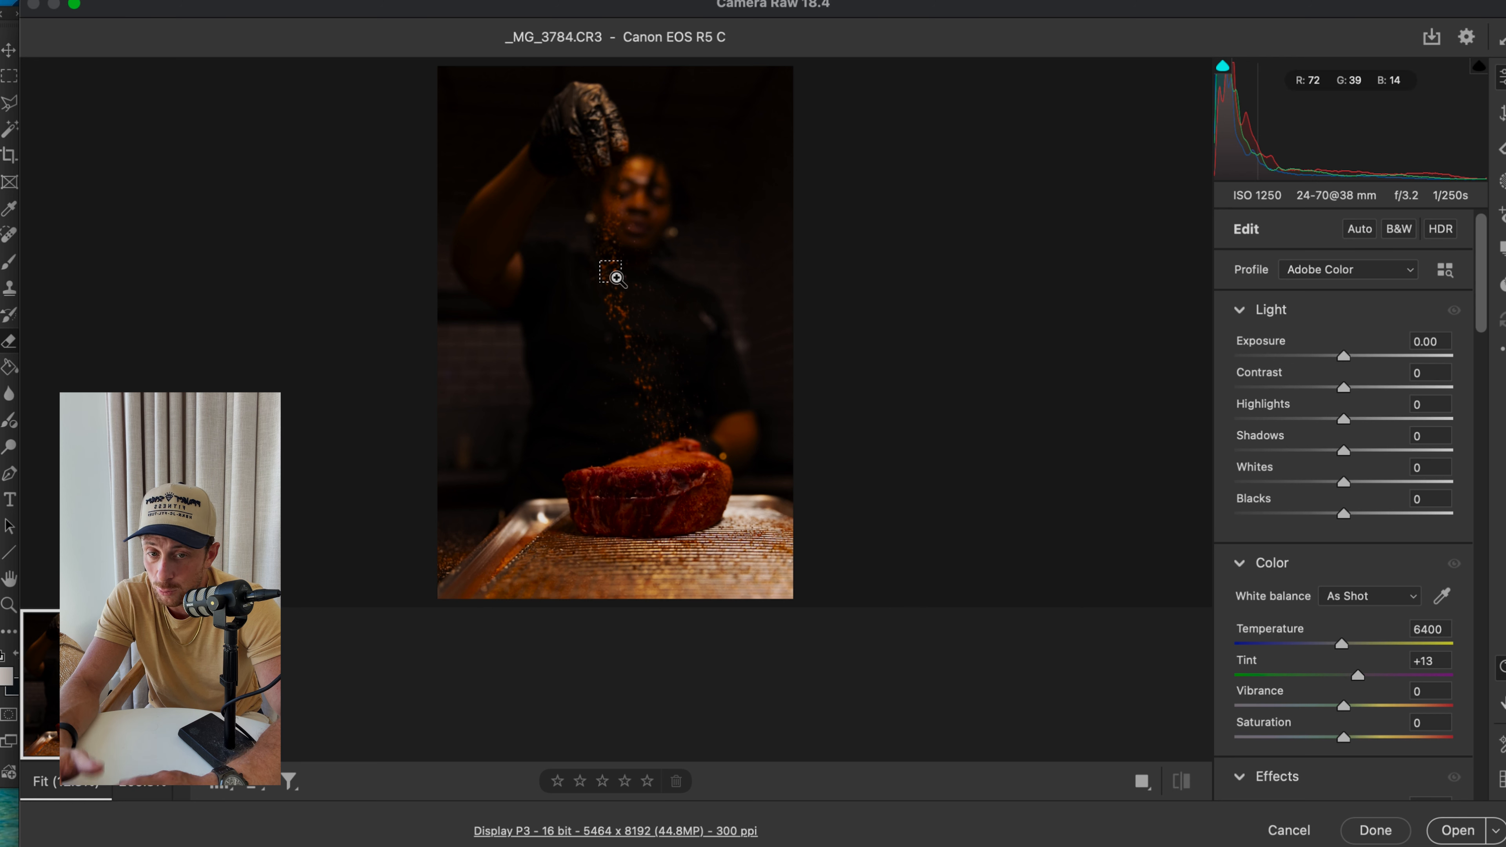
key(super+z)
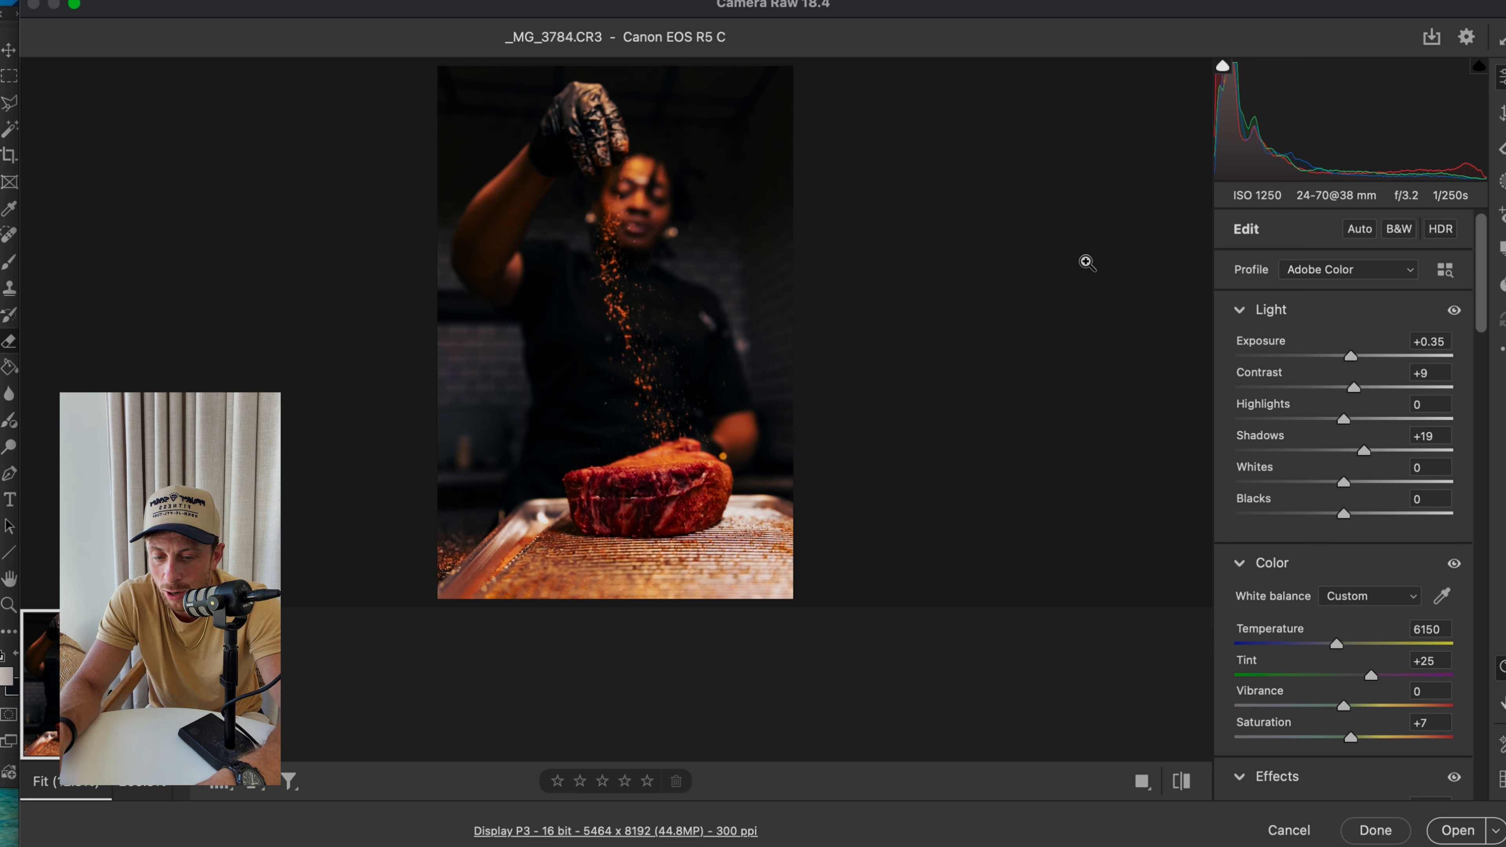
Raise the photo's shadows to +25 and open the edited raw image in Photoshop
mouse_move(1381, 456)
mouse_down()
mouse_move(1428, 445)
mouse_move(1350, 466)
mouse_move(1378, 453)
mouse_move(1369, 470)
mouse_up()
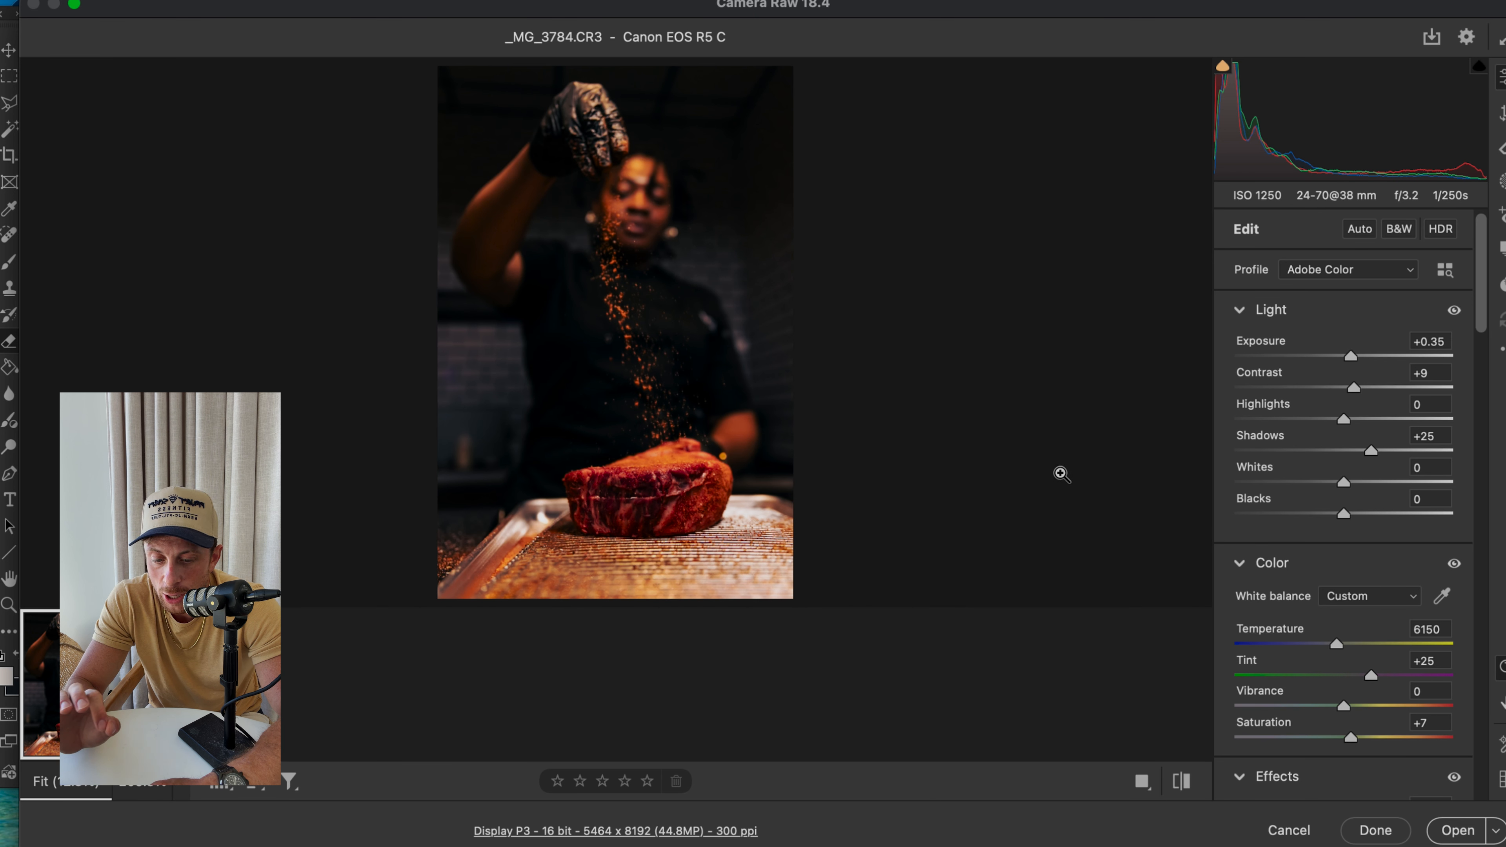
click(1463, 832)
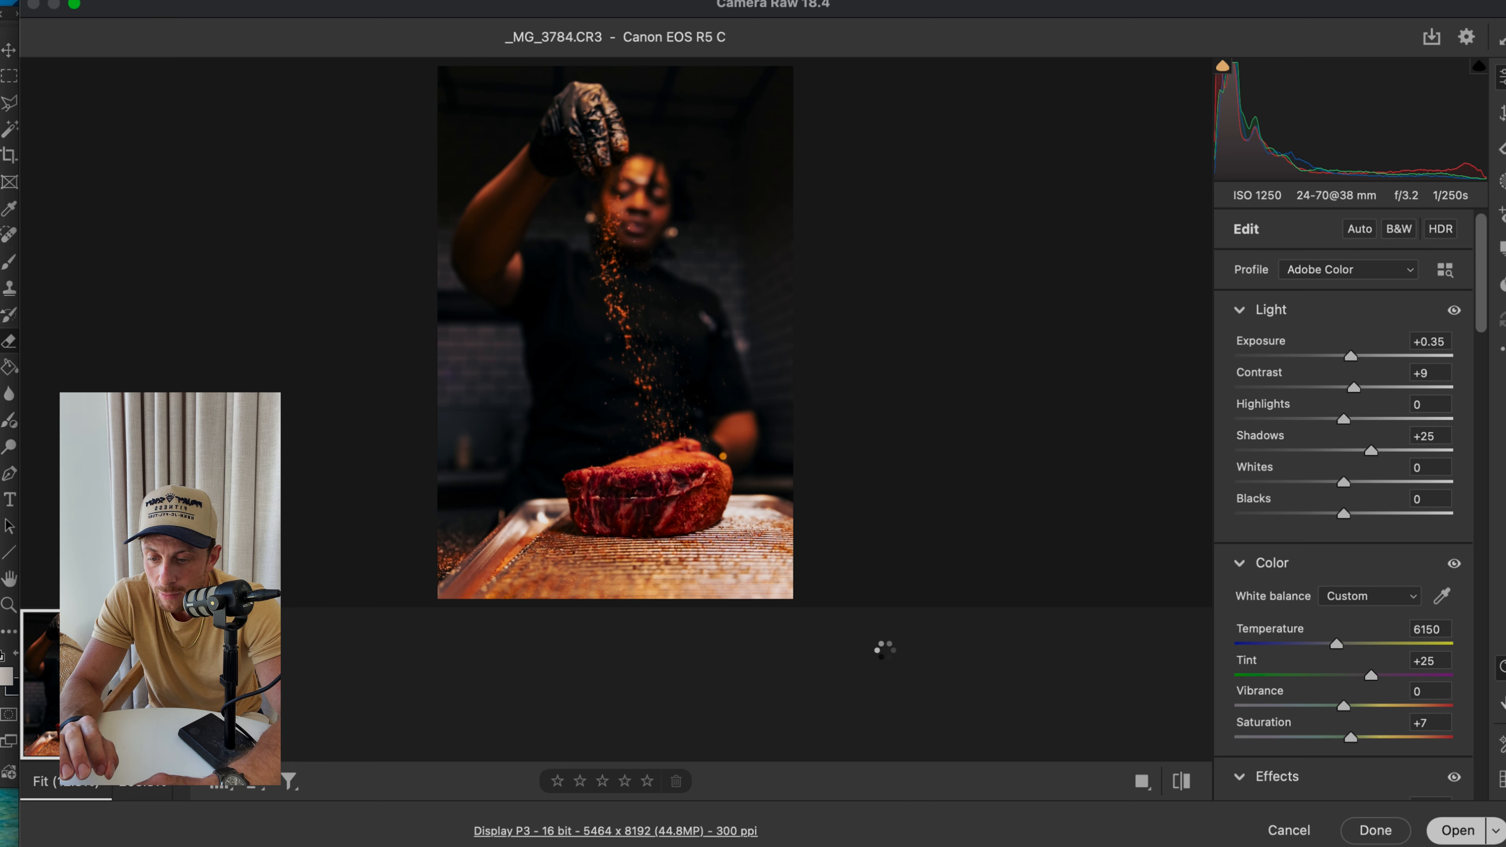